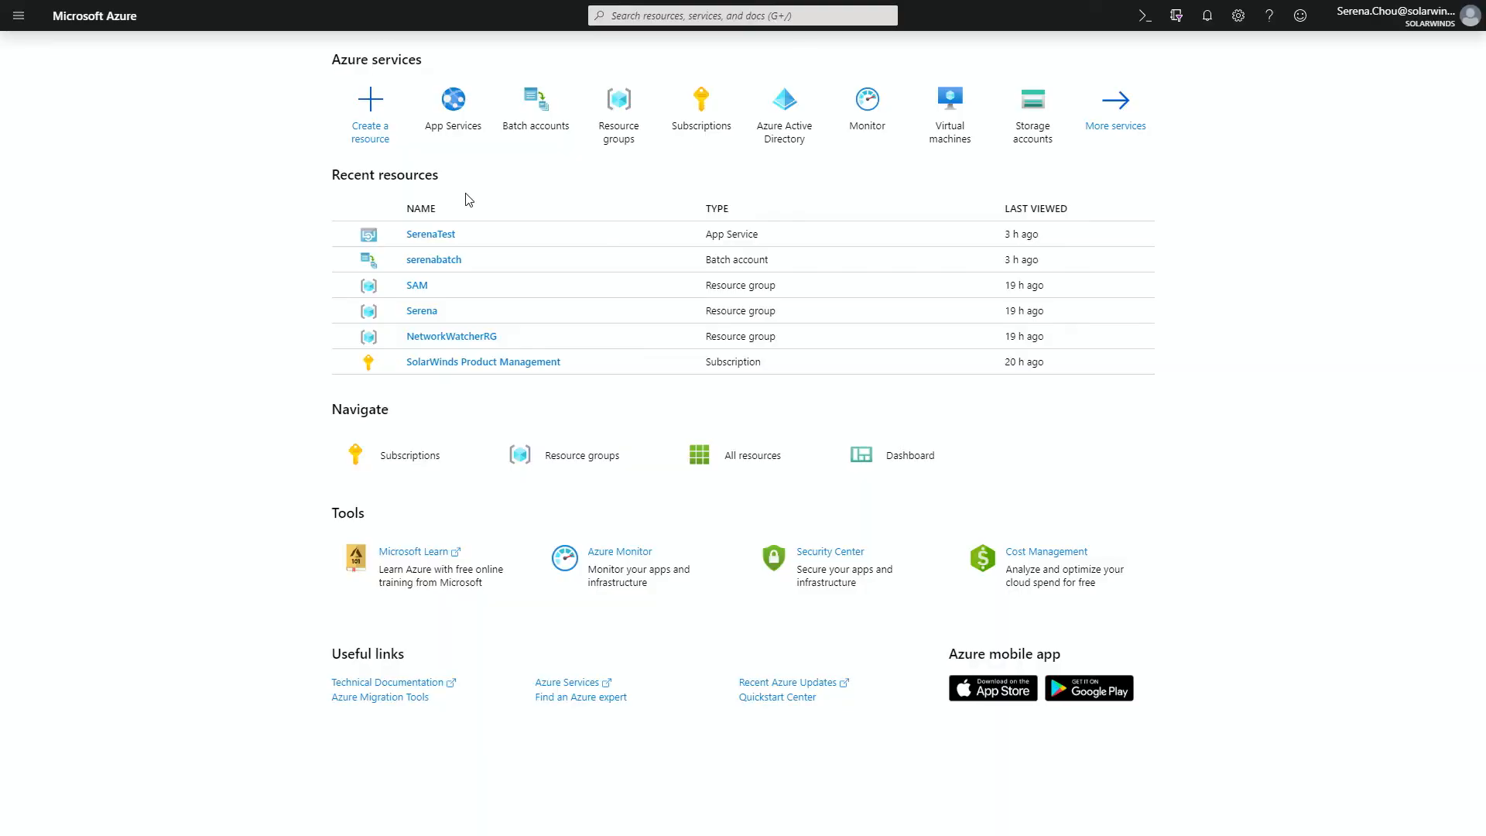
# Open the Azure Active Directory app registrations and review the owned application's client ID
pyautogui.moveTo(459, 125)
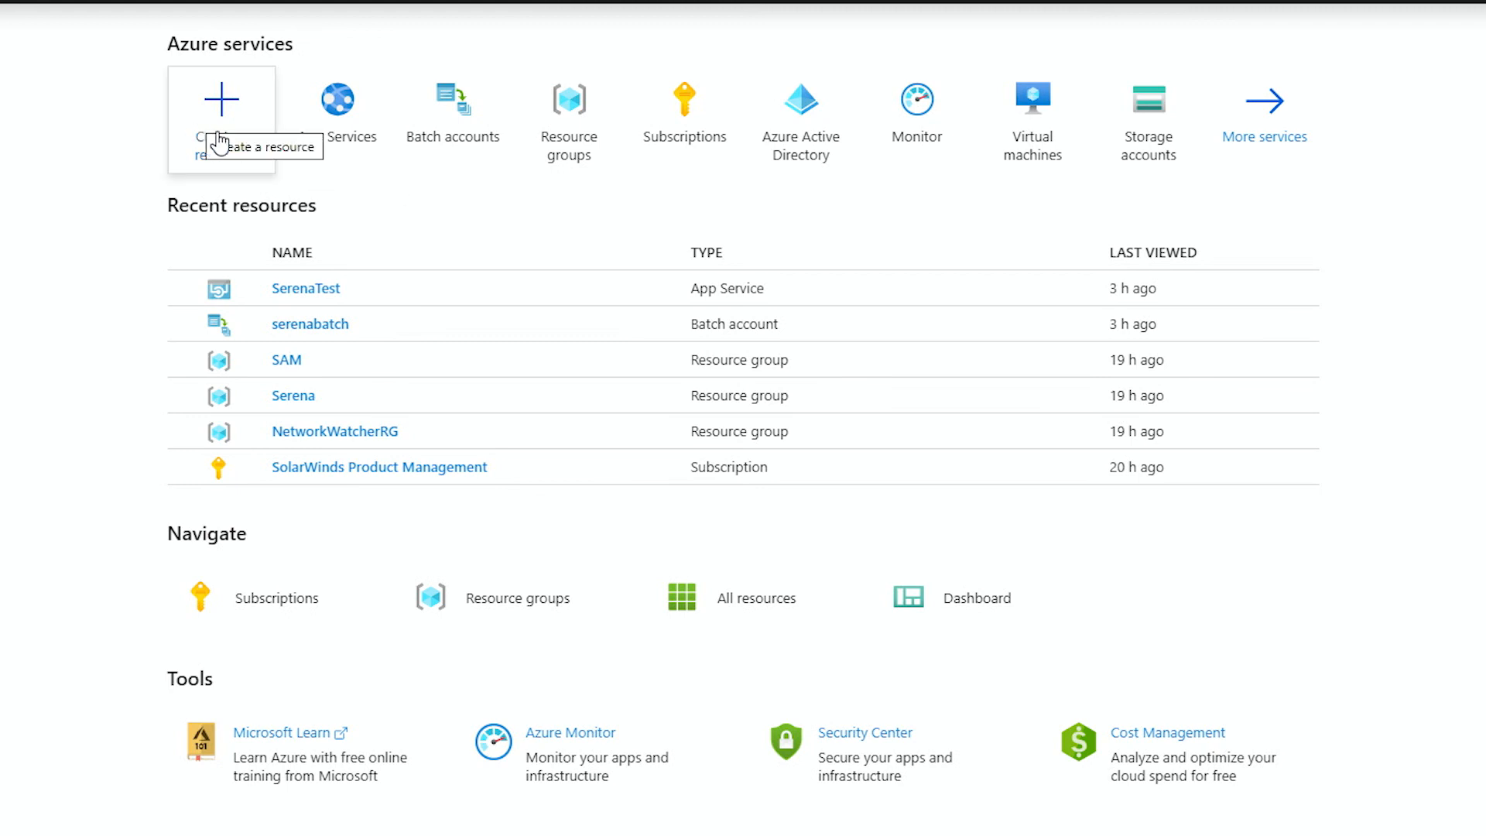
pyautogui.moveTo(334, 191)
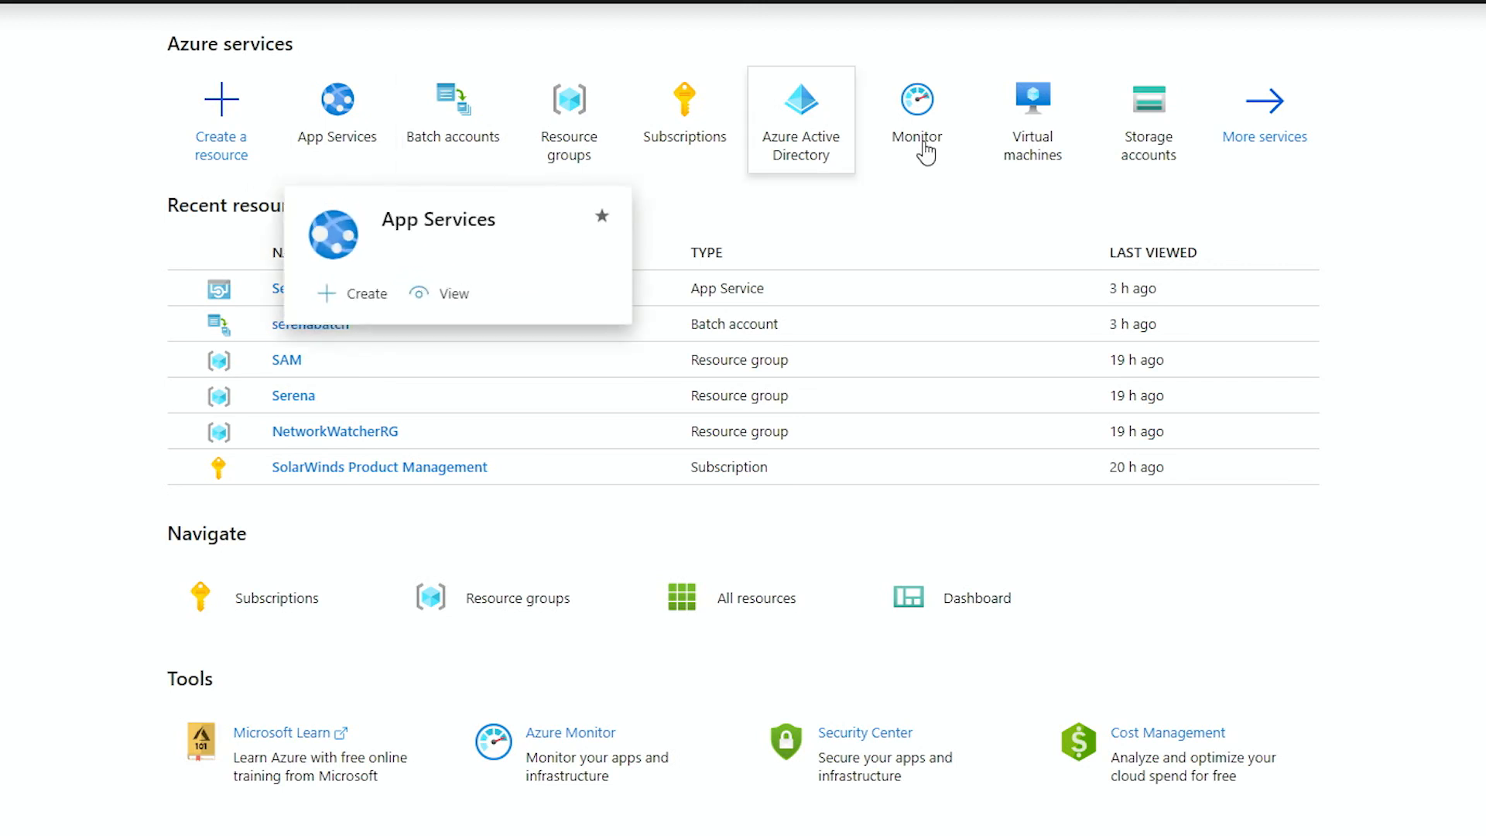
pyautogui.click(805, 105)
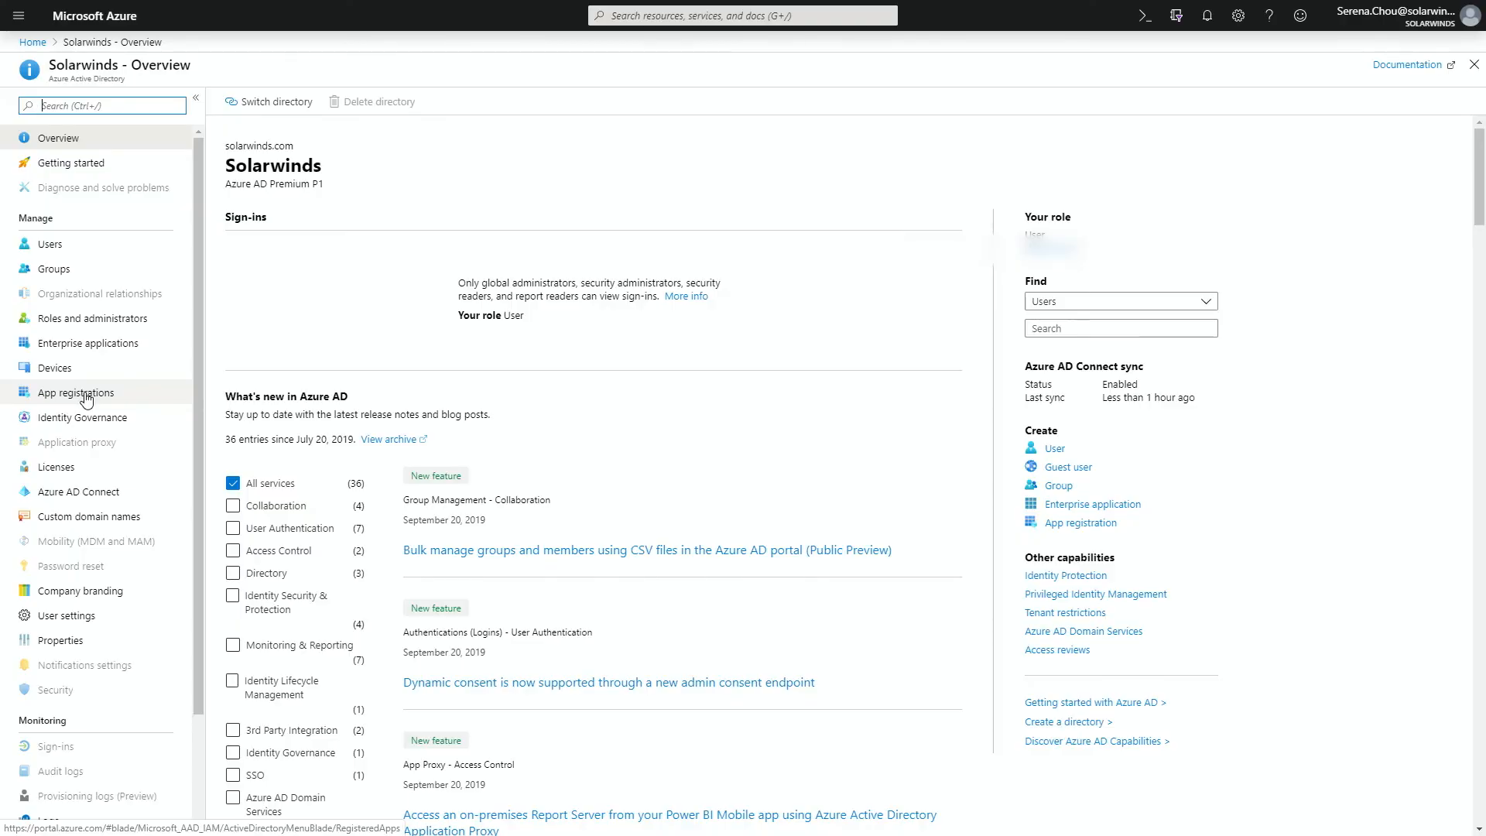
pyautogui.click(86, 400)
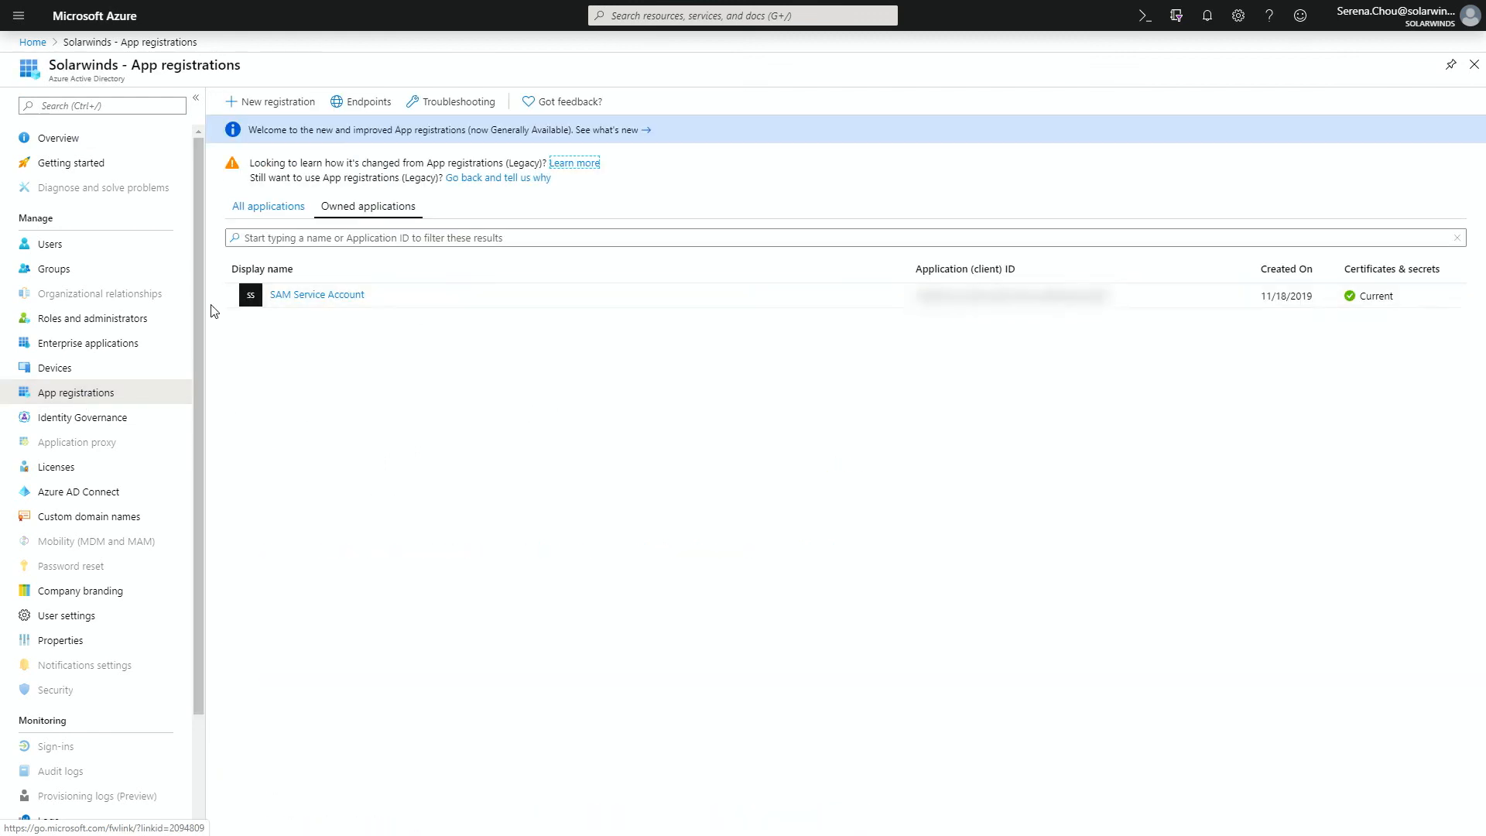
pyautogui.click(966, 337)
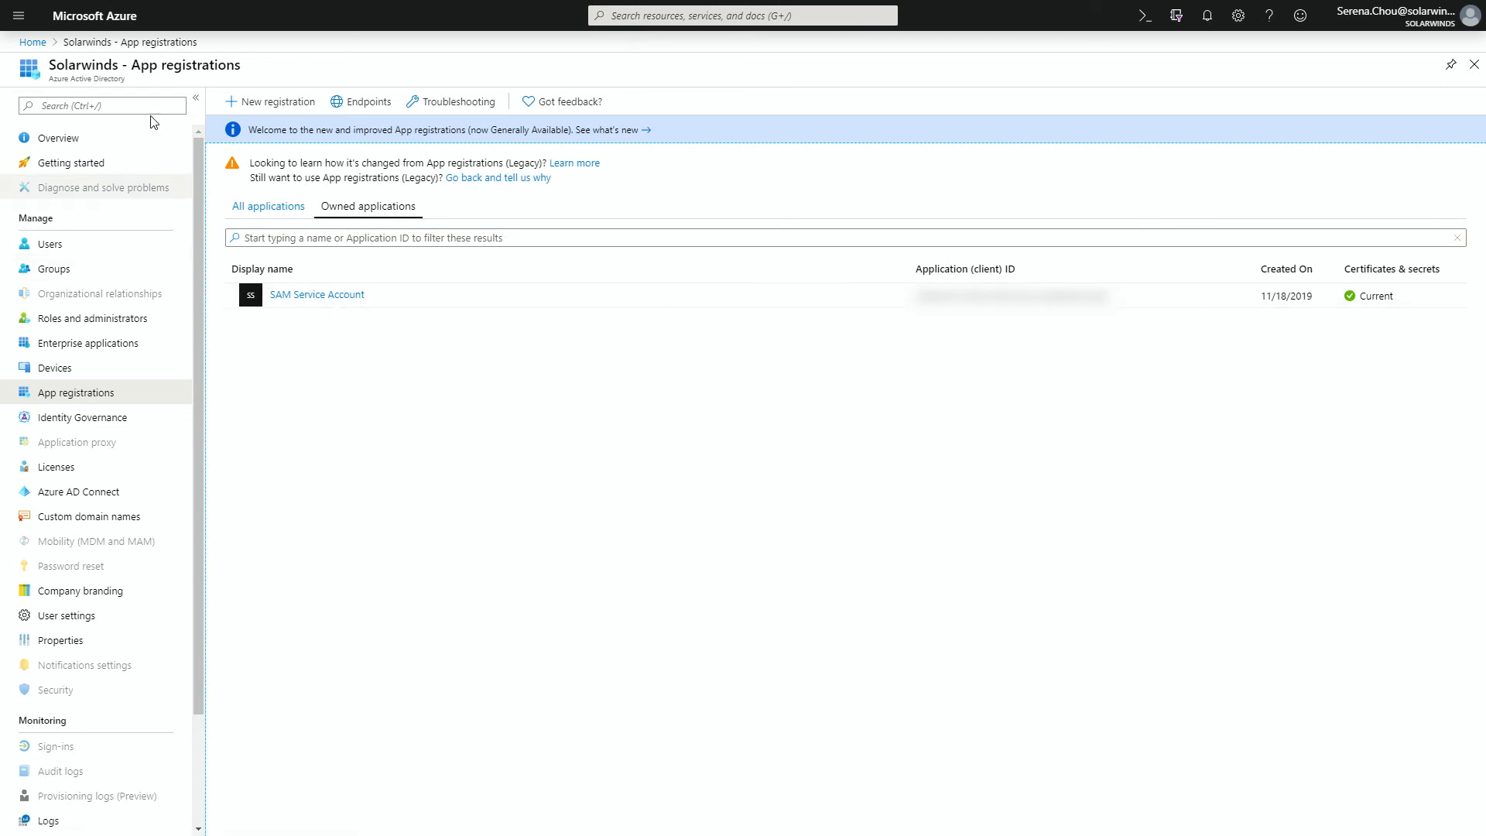
# View the subscription ID of SolarWinds Product Management among the Azure subscriptions and return to the portal home
pyautogui.click(33, 42)
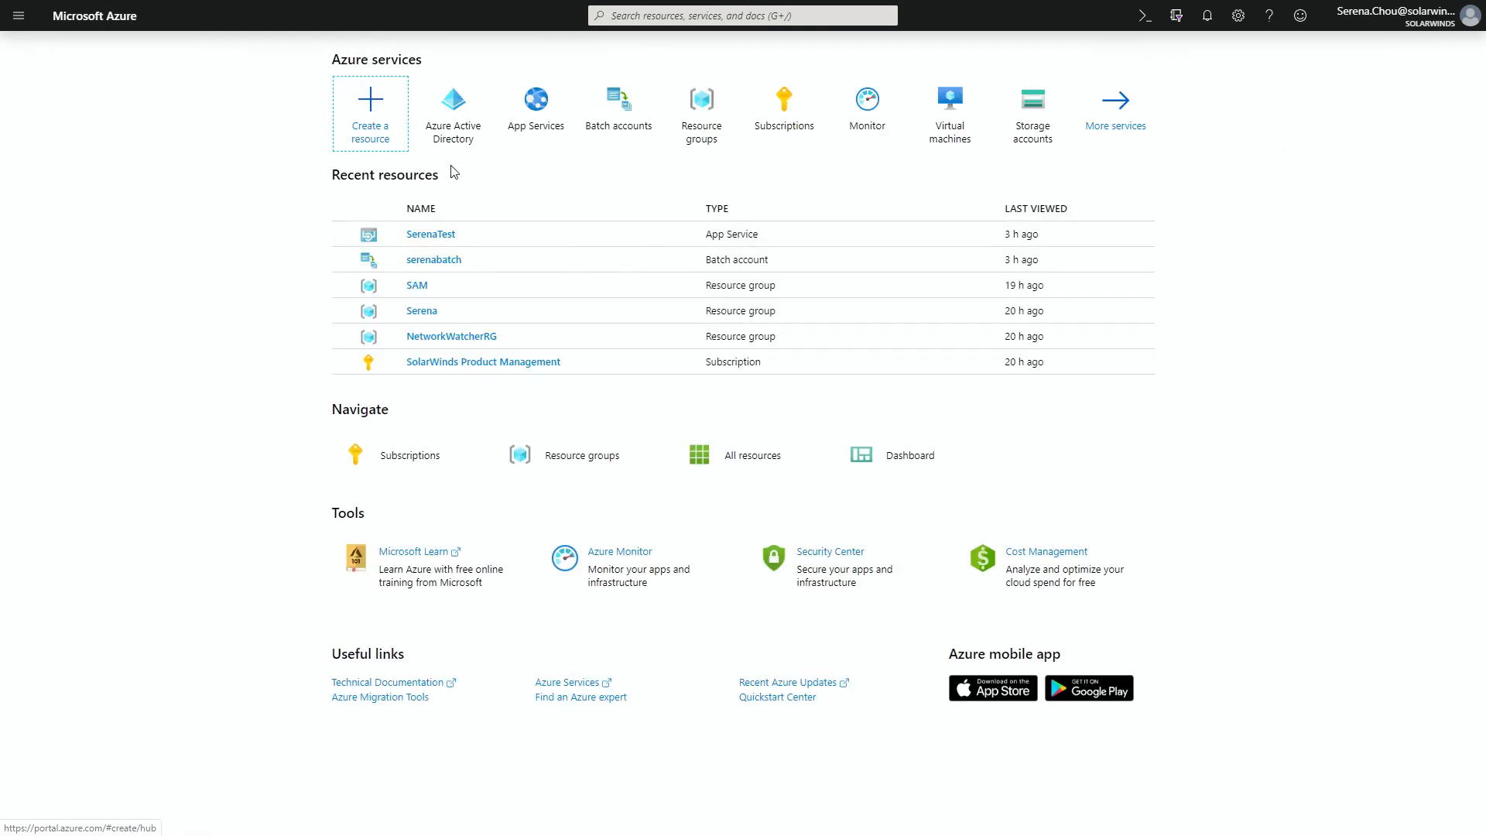
pyautogui.click(802, 128)
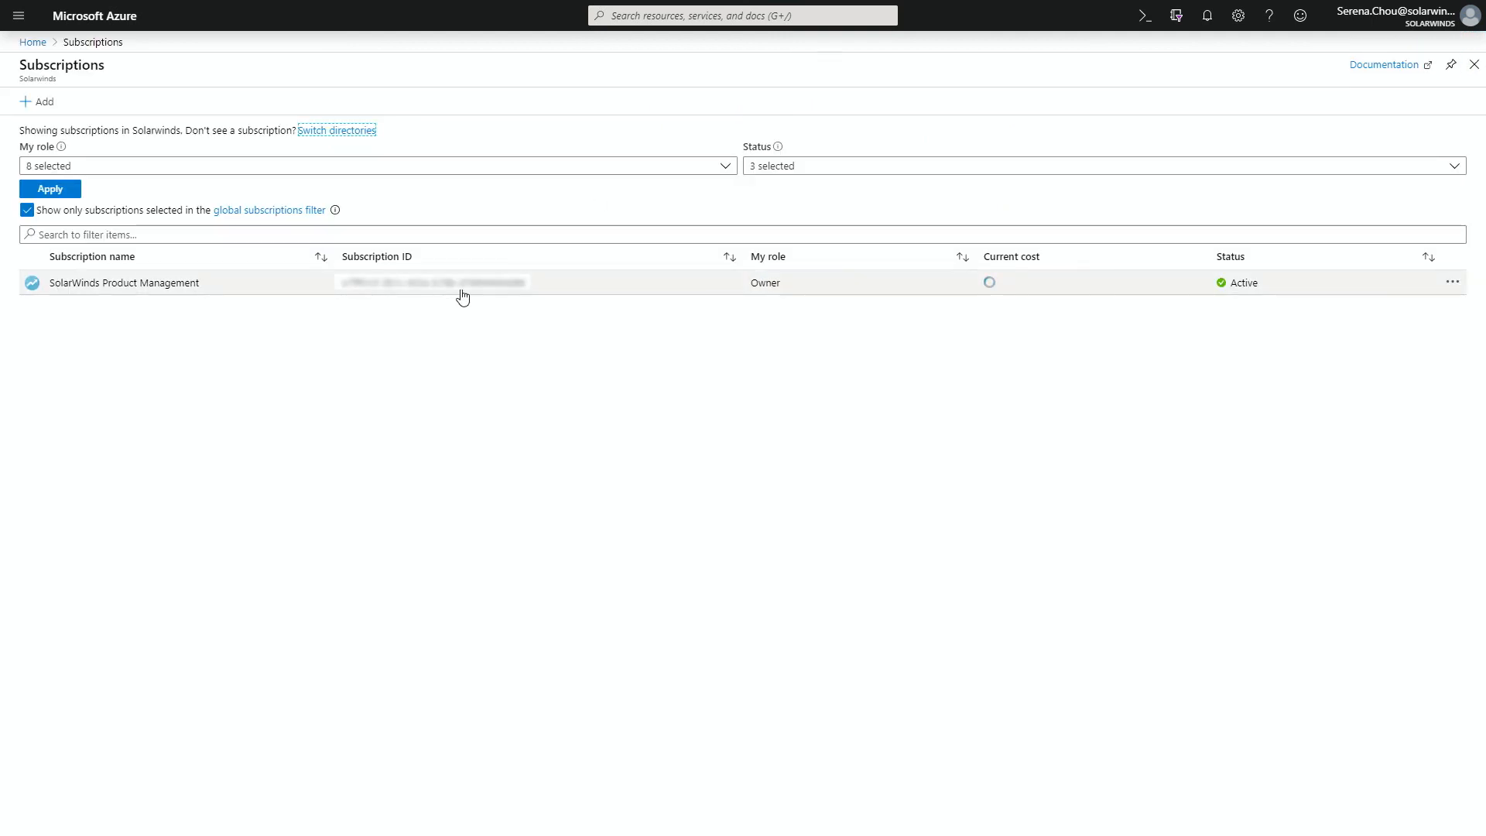
pyautogui.click(33, 43)
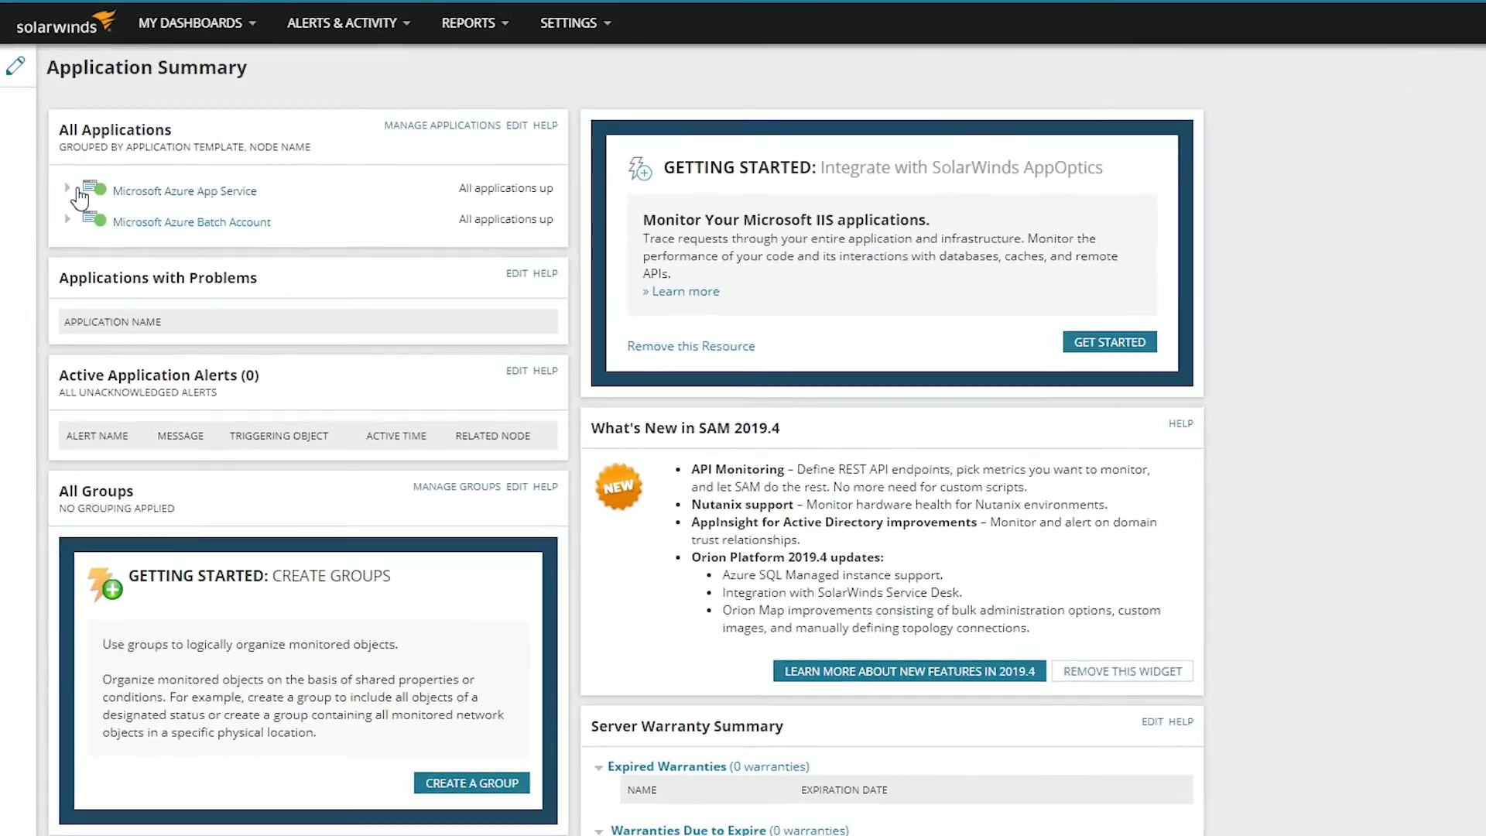
# Switch to SolarWinds SAM and expand Microsoft Azure App Service down to its component monitors on node PRODMGMT-17
pyautogui.click(54, 157)
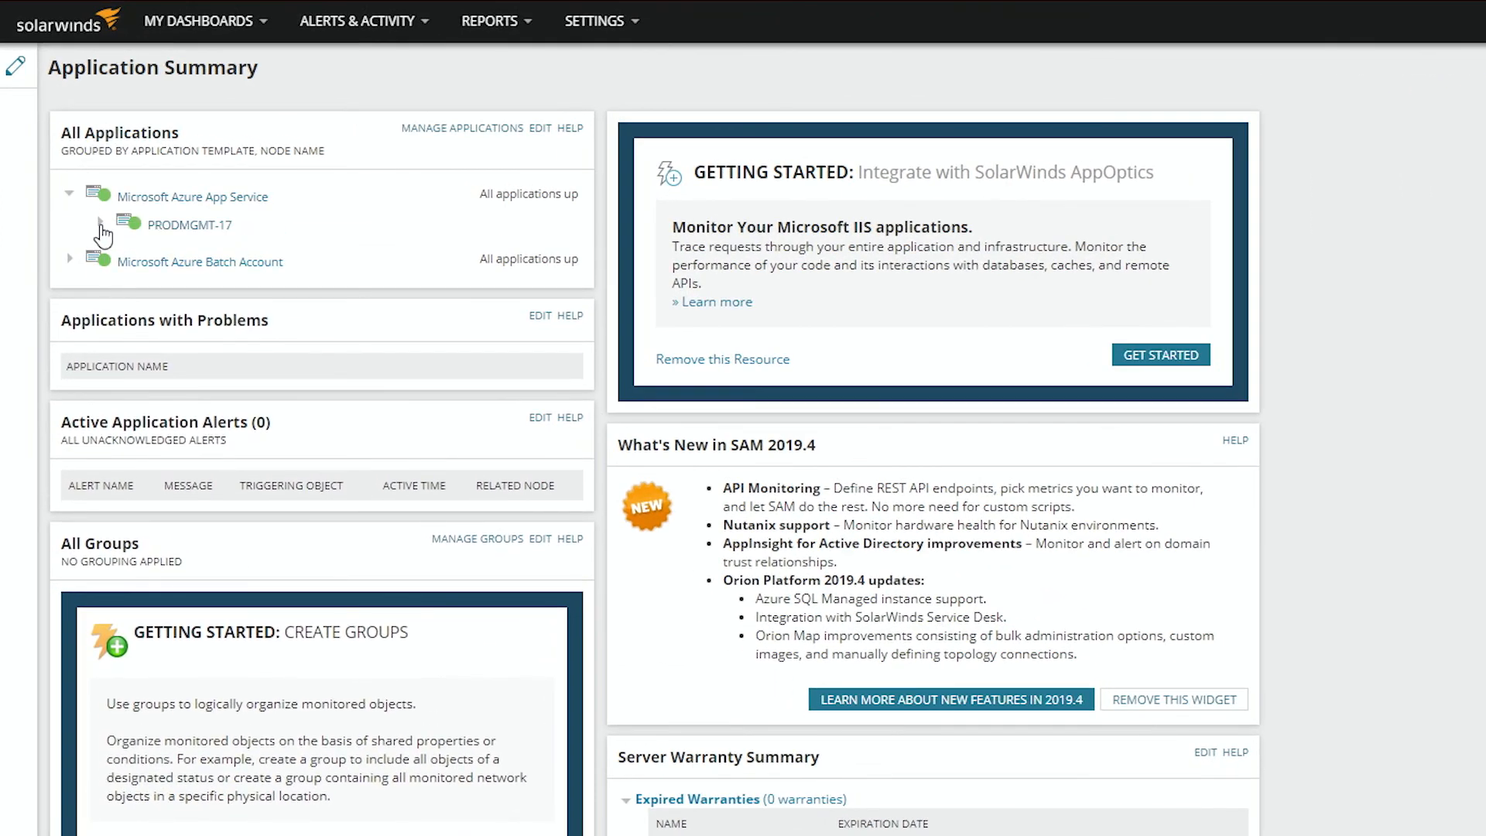
pyautogui.click(100, 222)
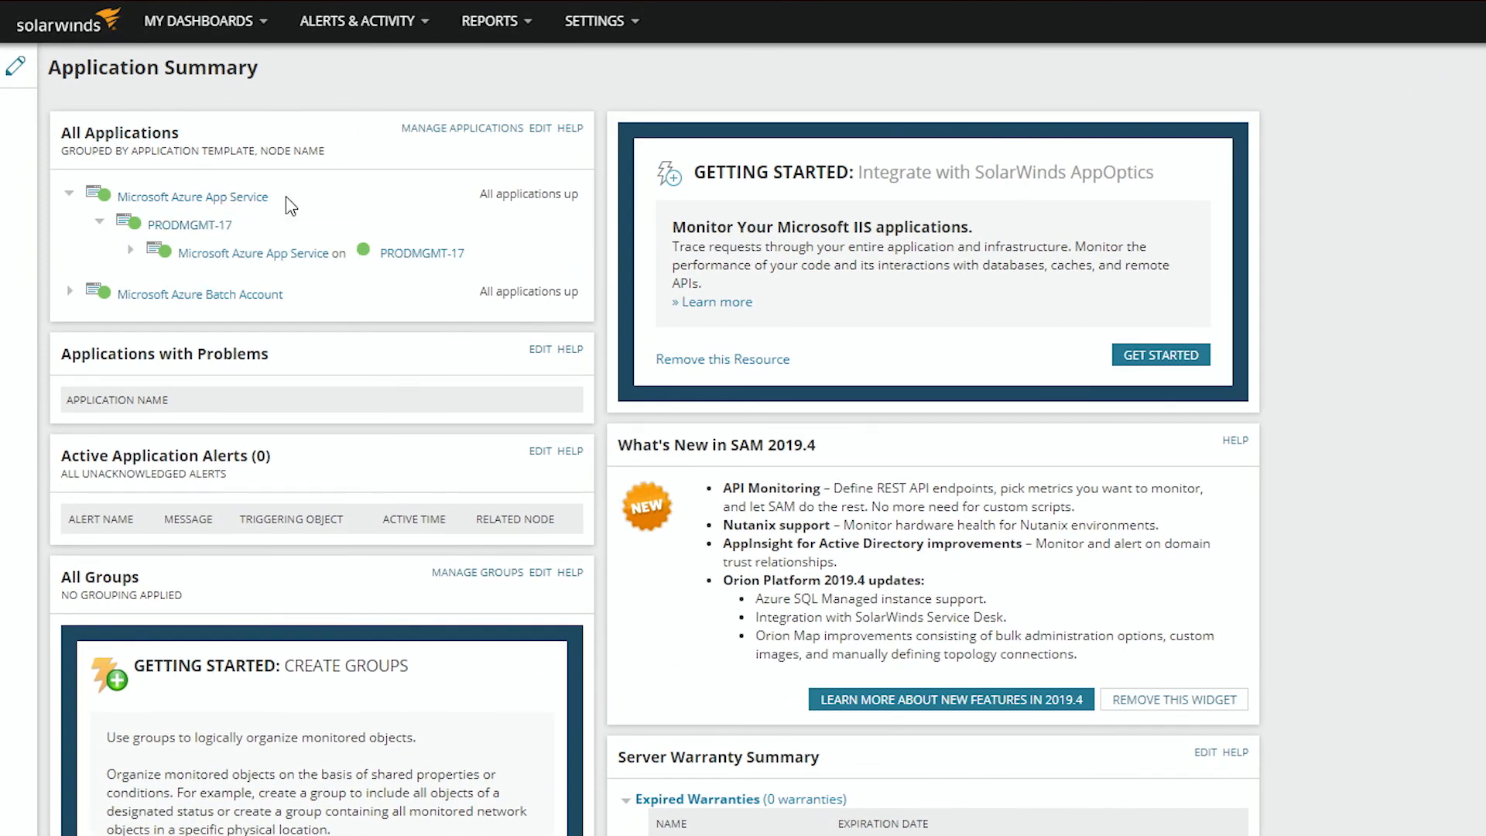
pyautogui.click(130, 250)
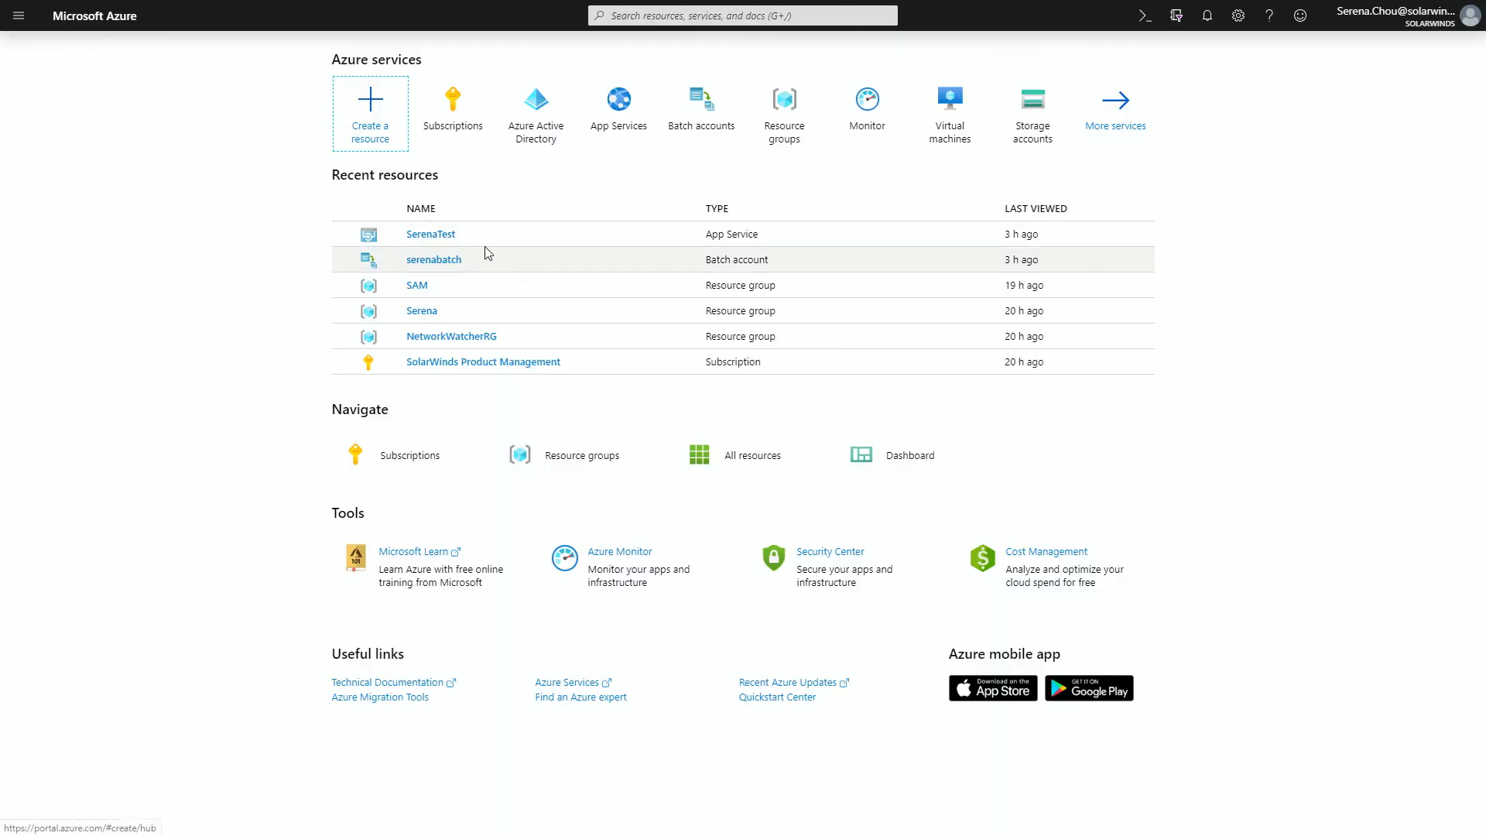
# Open the recent App Service resource in the Azure portal and compare its metric charts with the SolarWinds component monitors
pyautogui.click(441, 245)
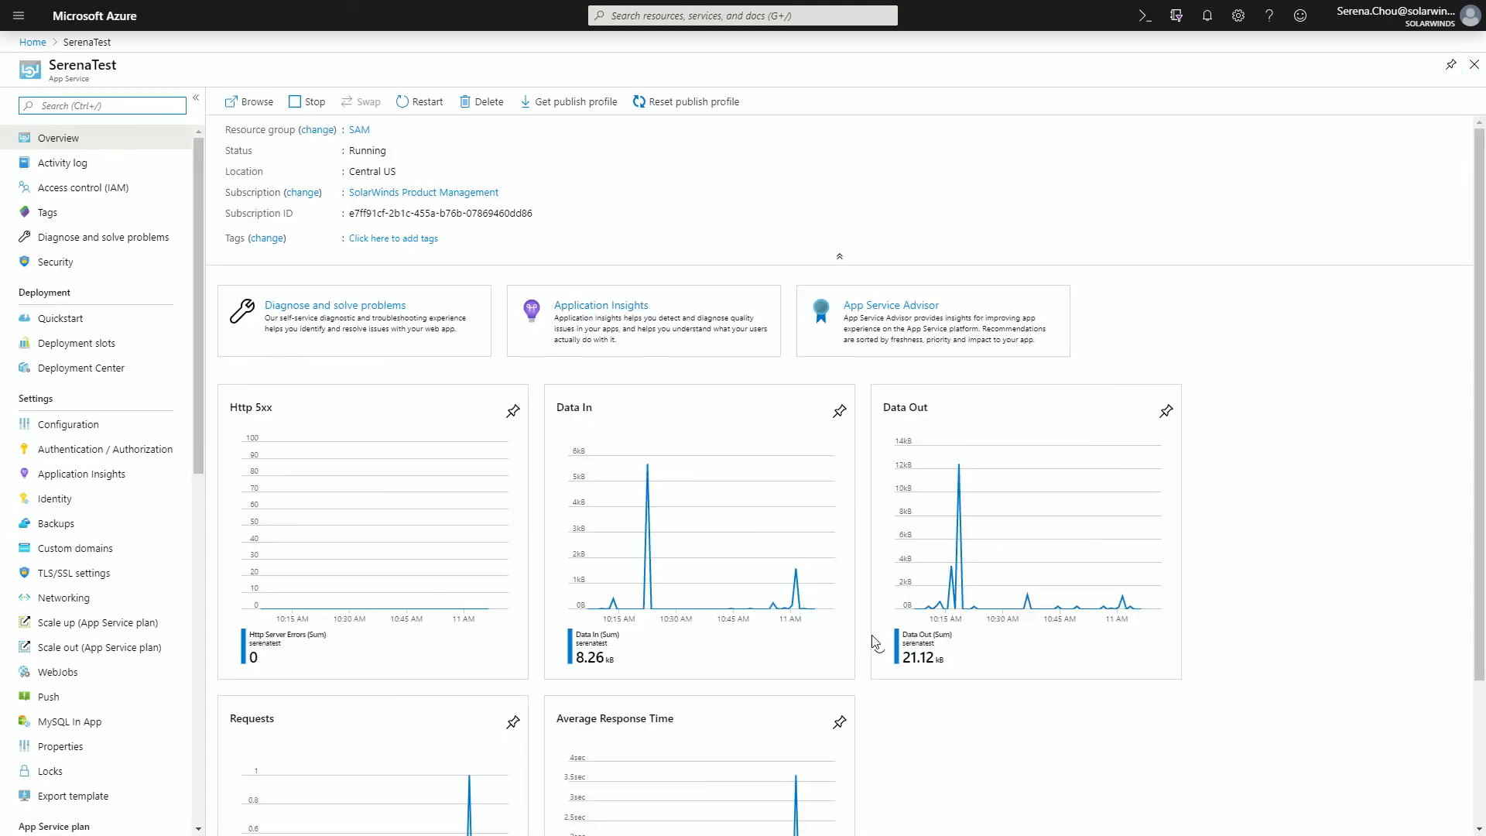
pyautogui.scroll(-1, 705, 516)
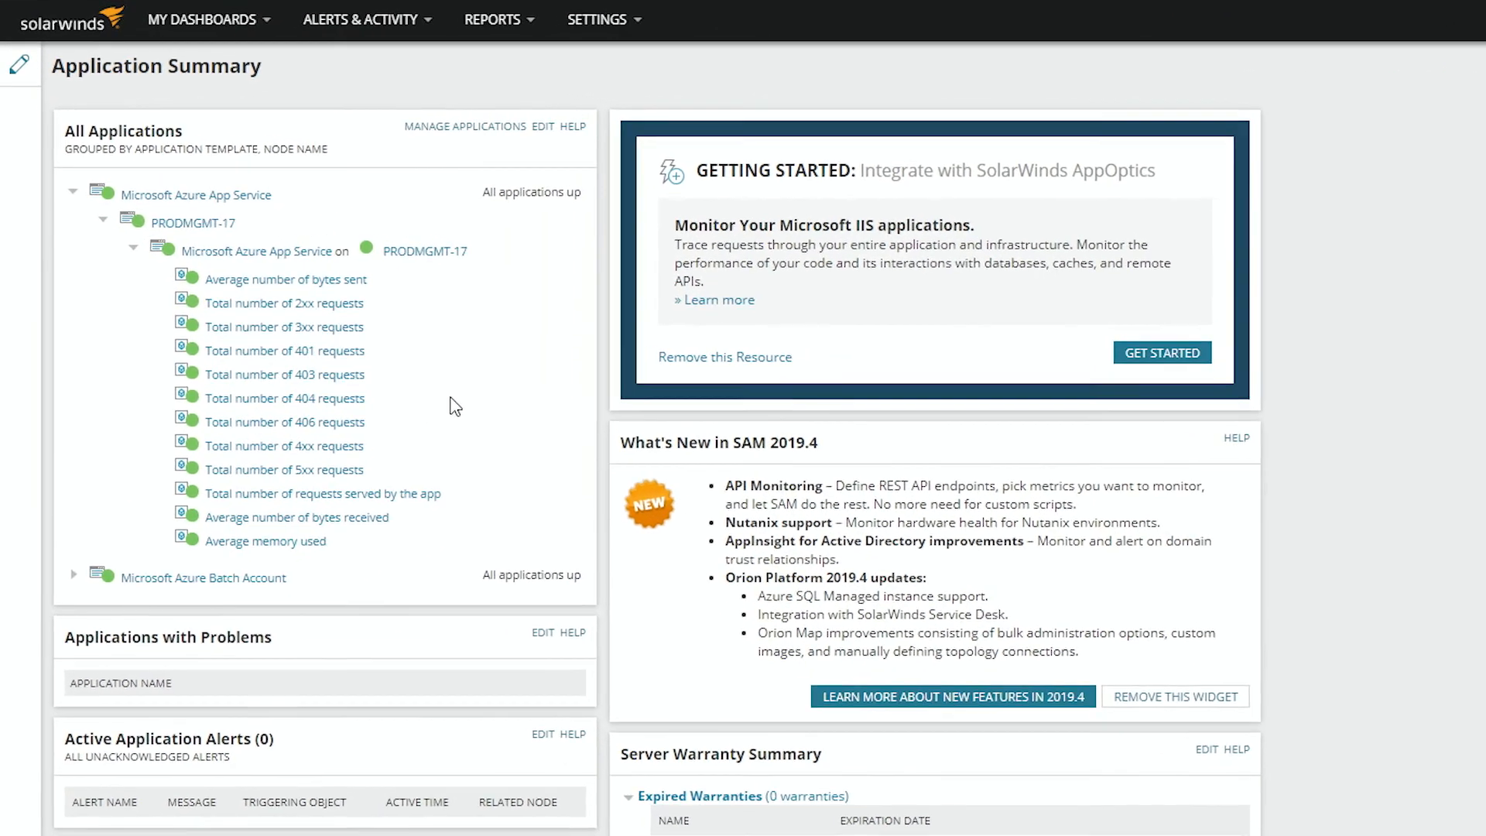
pyautogui.moveTo(315, 358)
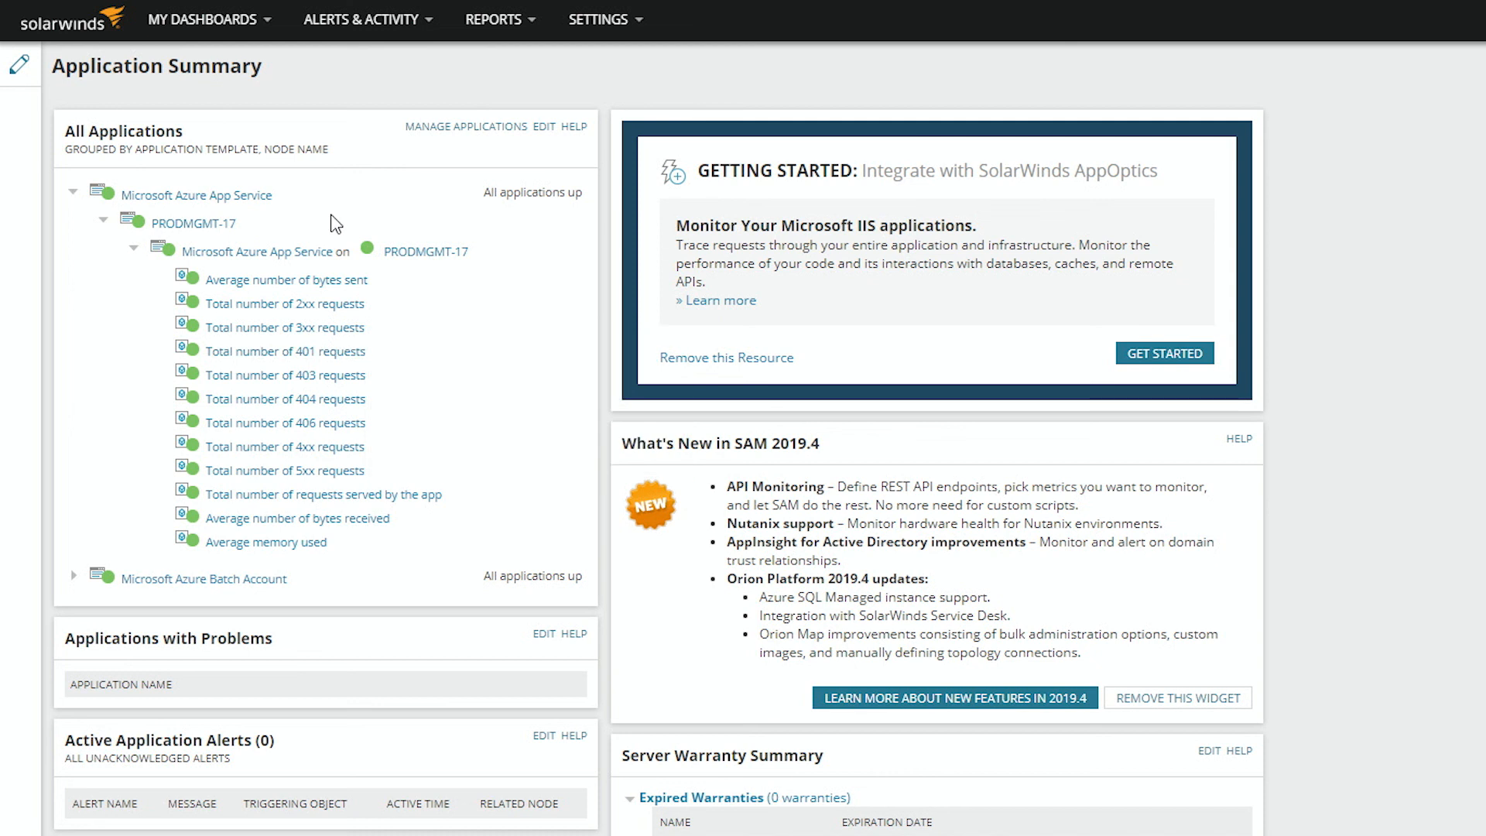
# Go through the SAM settings to the management page for application monitor templates and list the Azure-tagged ones
pyautogui.moveTo(607, 22)
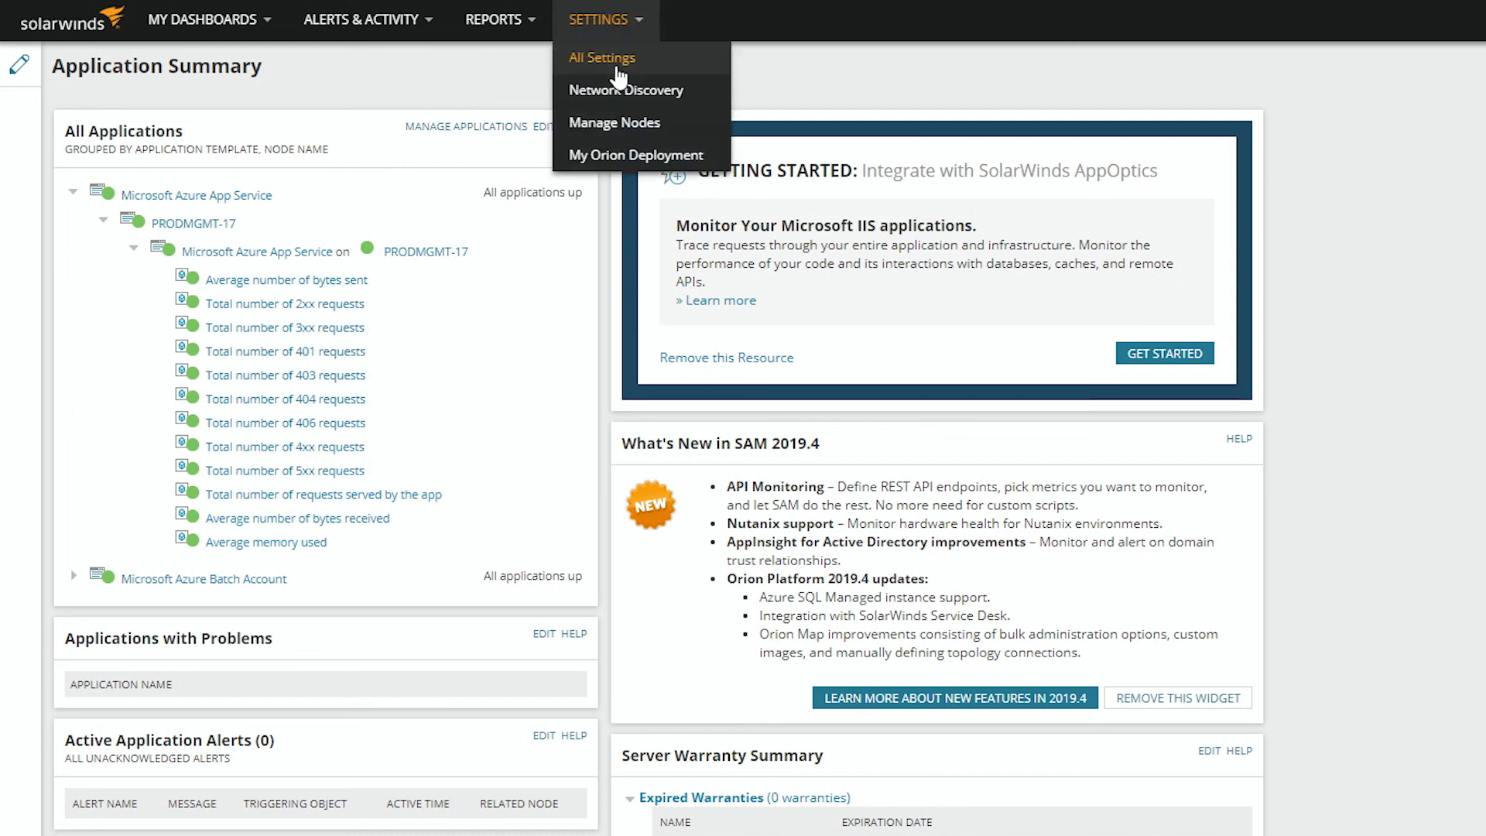
pyautogui.click(618, 68)
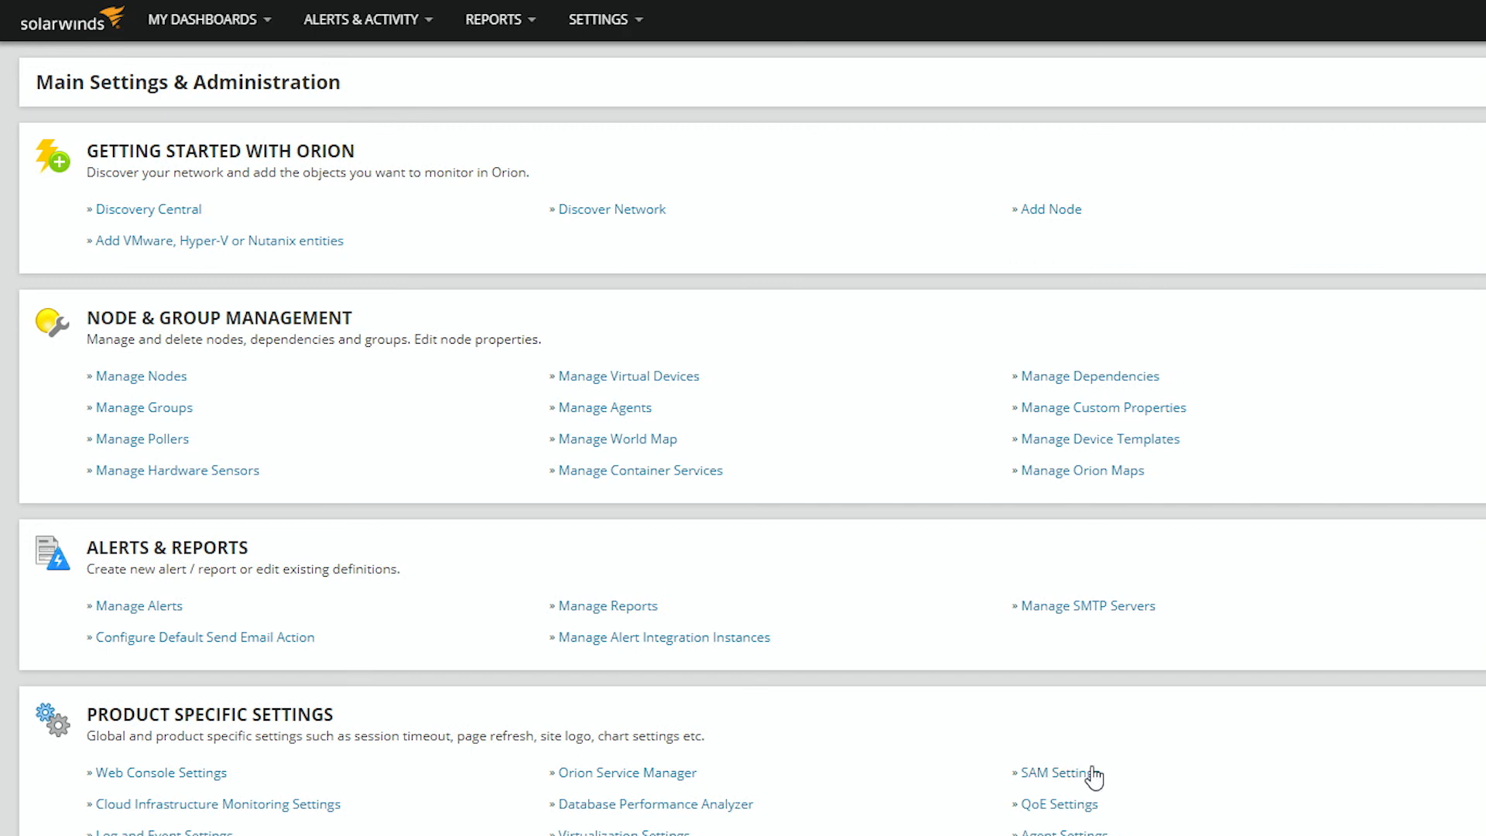
pyautogui.click(1093, 774)
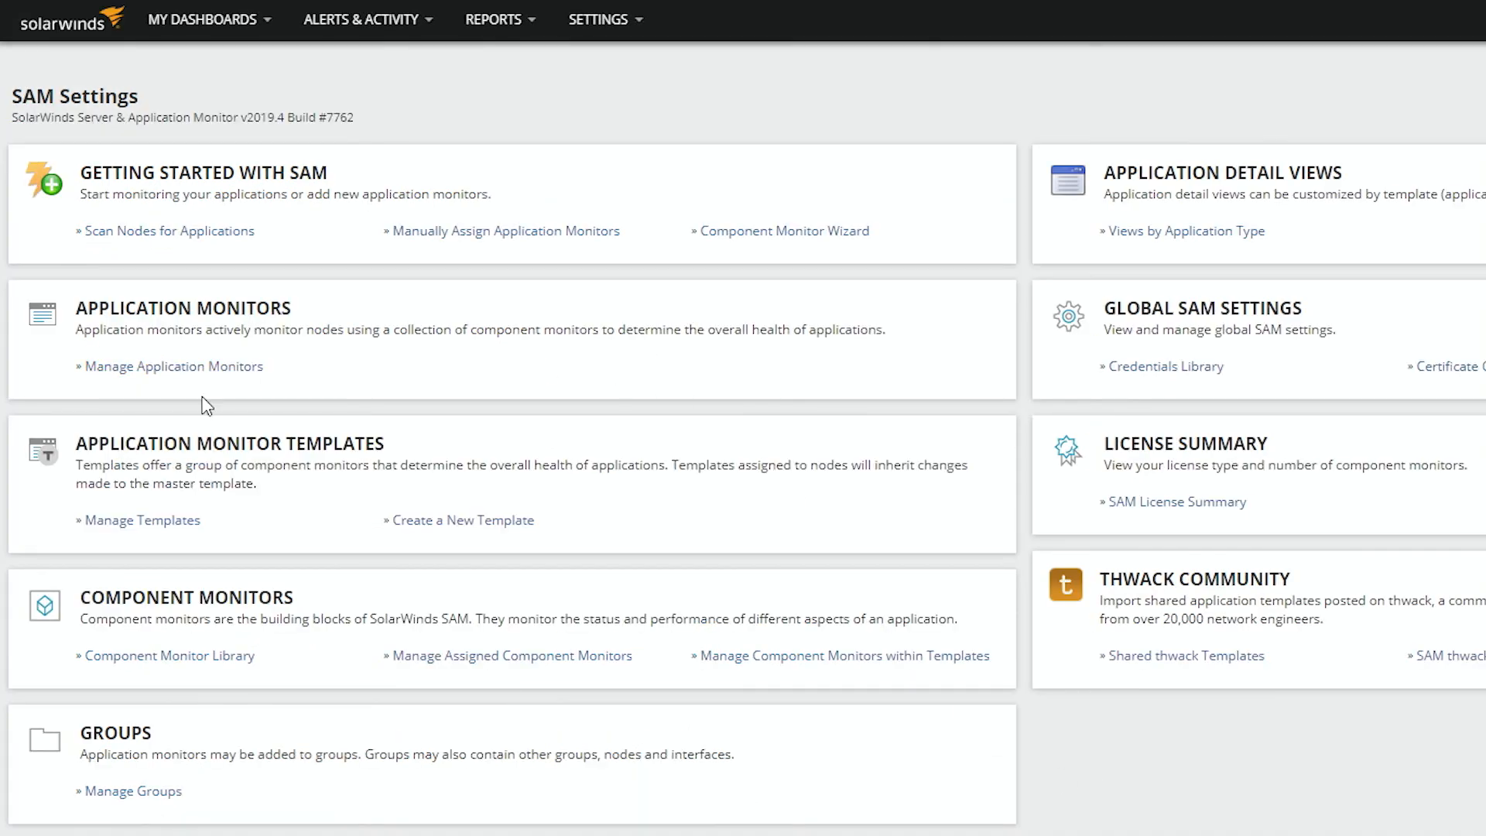
pyautogui.click(169, 524)
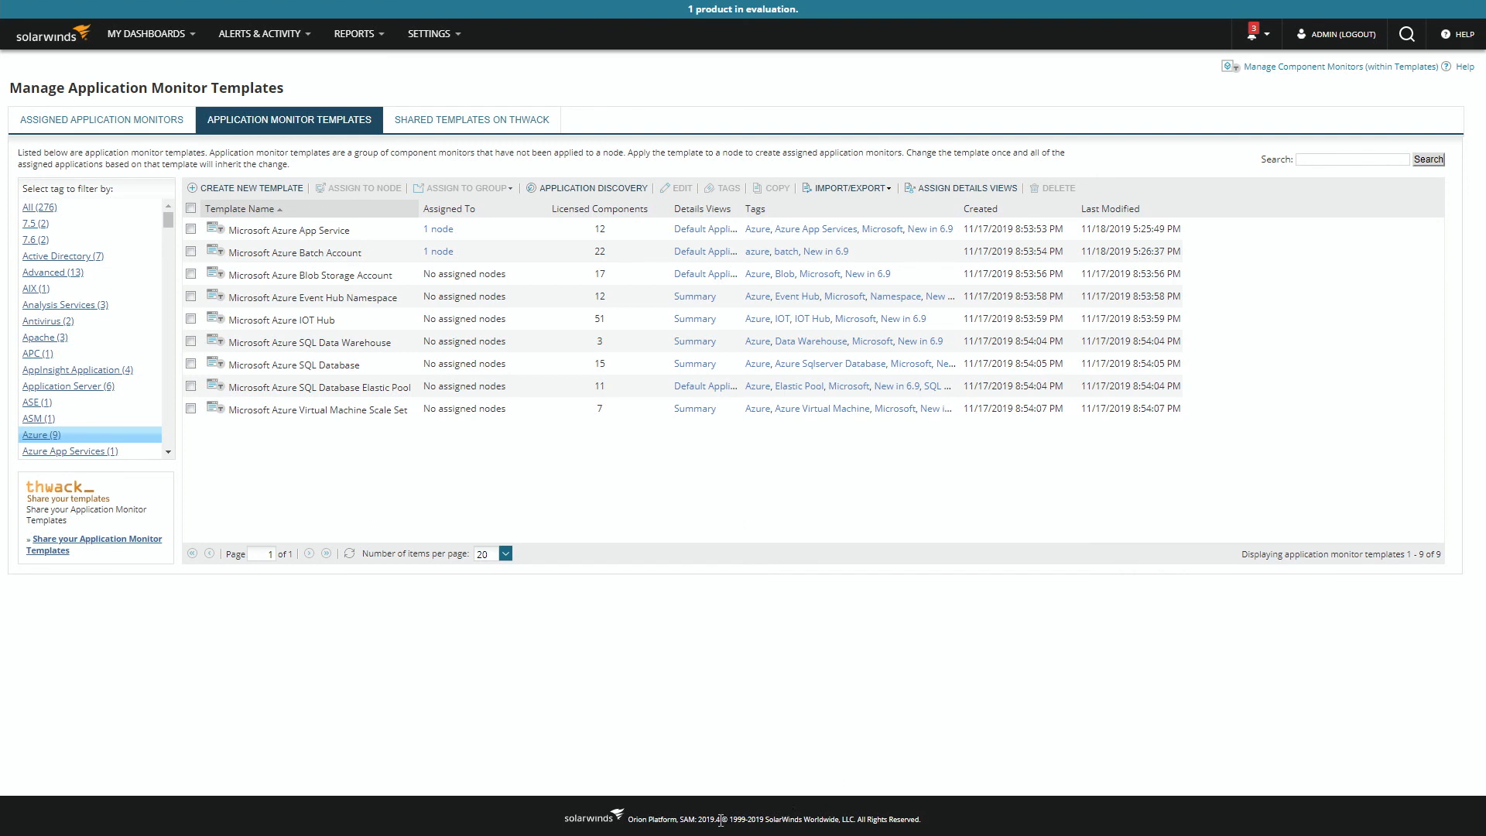
pyautogui.moveTo(719, 822); pyautogui.dragTo(700, 825)
pyautogui.click(812, 711)
pyautogui.click(179, 35)
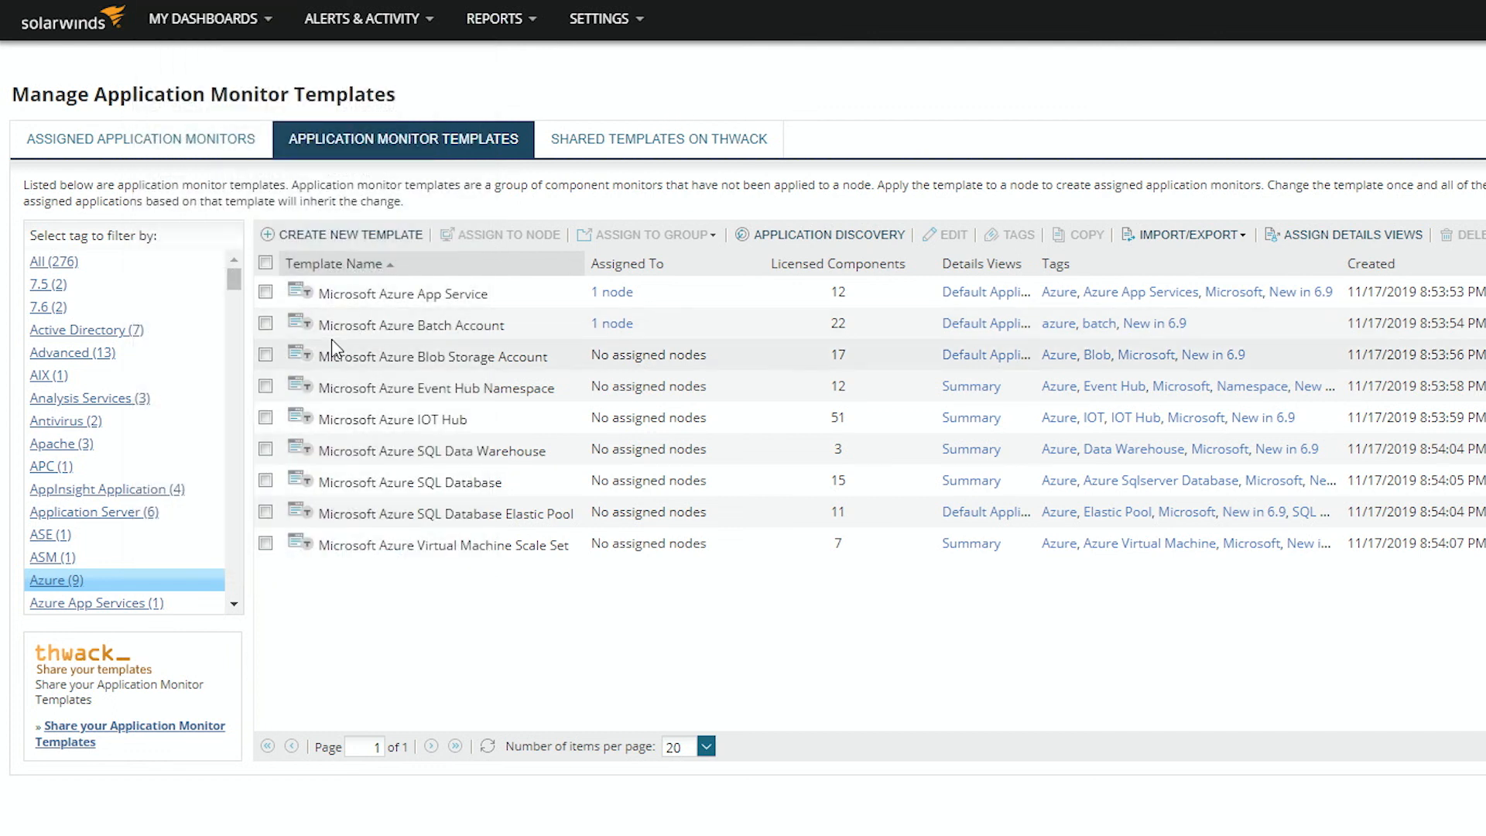
pyautogui.click(265, 292)
pyautogui.click(265, 325)
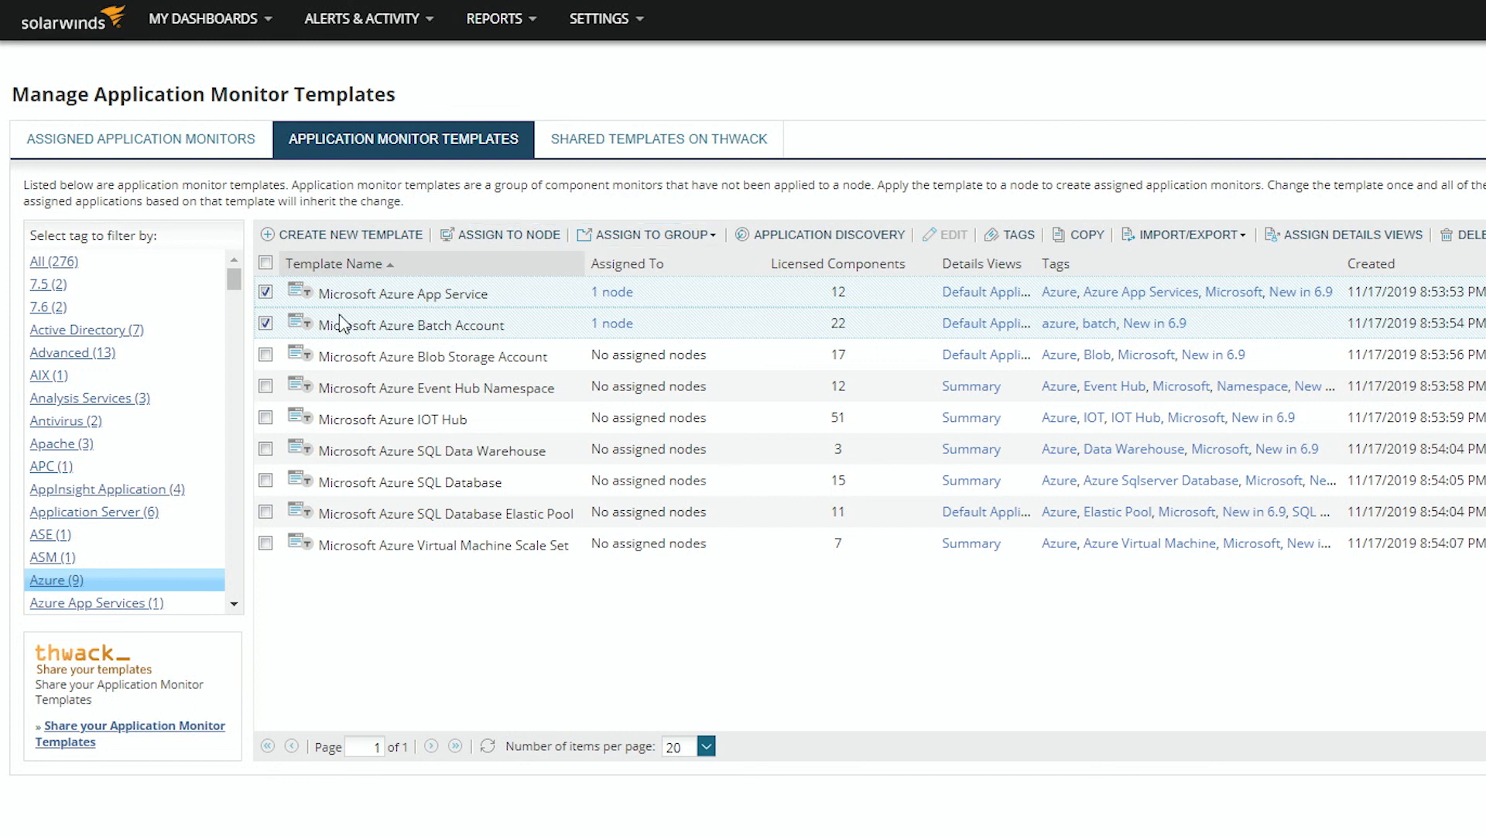
pyautogui.click(266, 322)
pyautogui.click(266, 291)
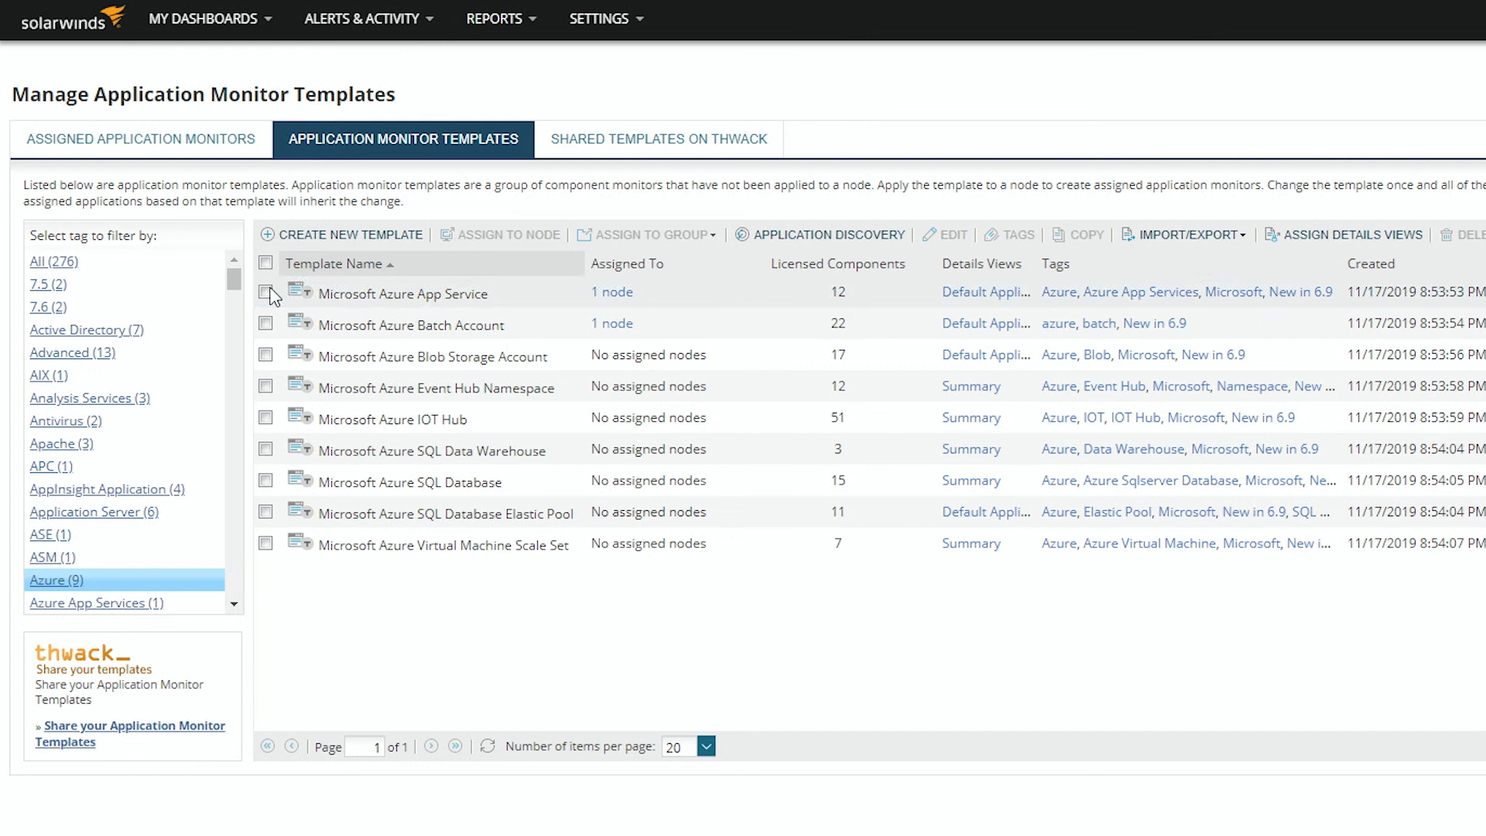
# Delete the Microsoft Azure App Service monitor from the assigned application monitors
pyautogui.click(194, 141)
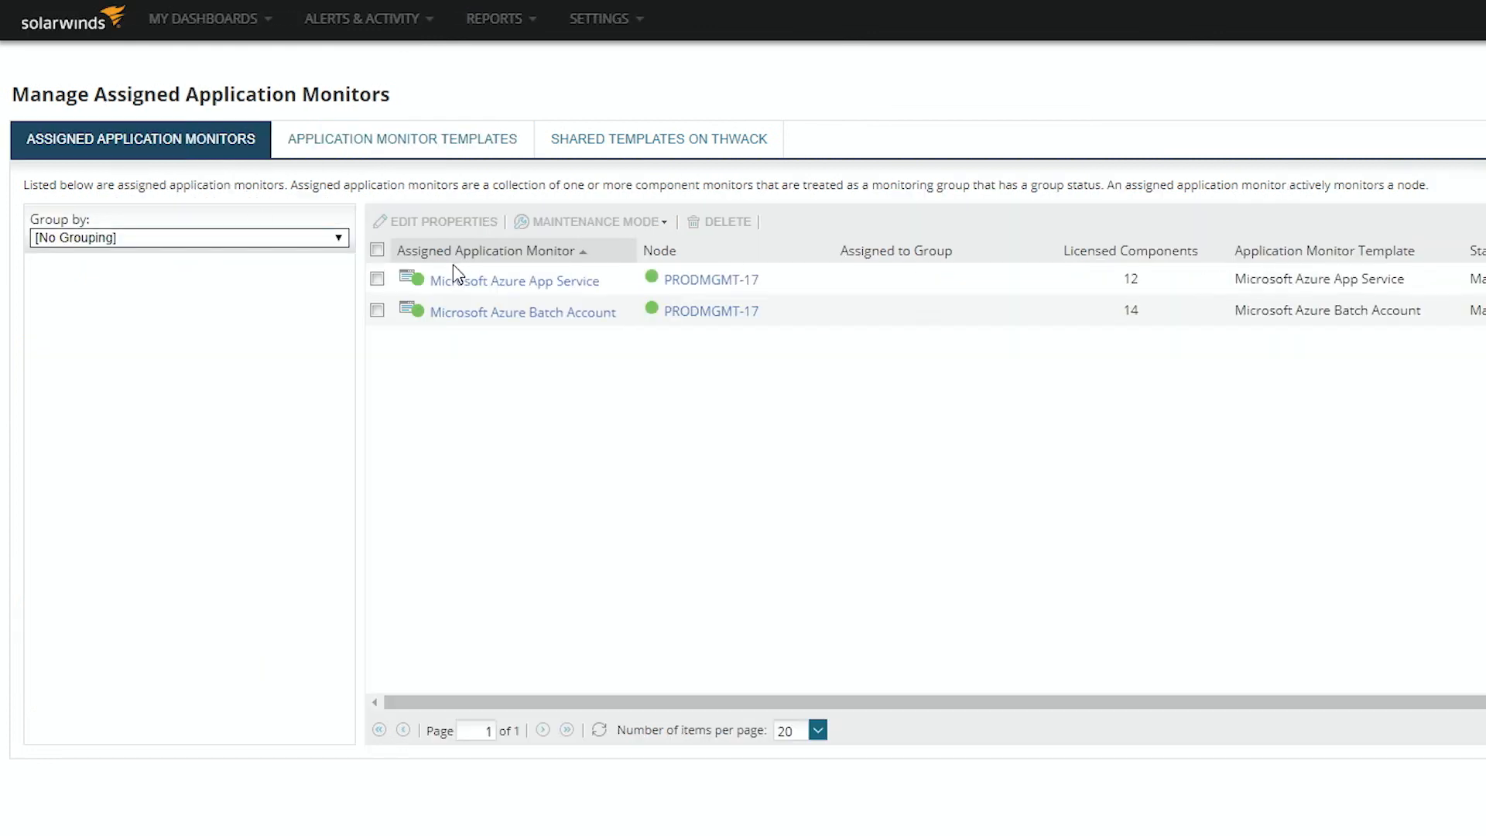
pyautogui.click(377, 280)
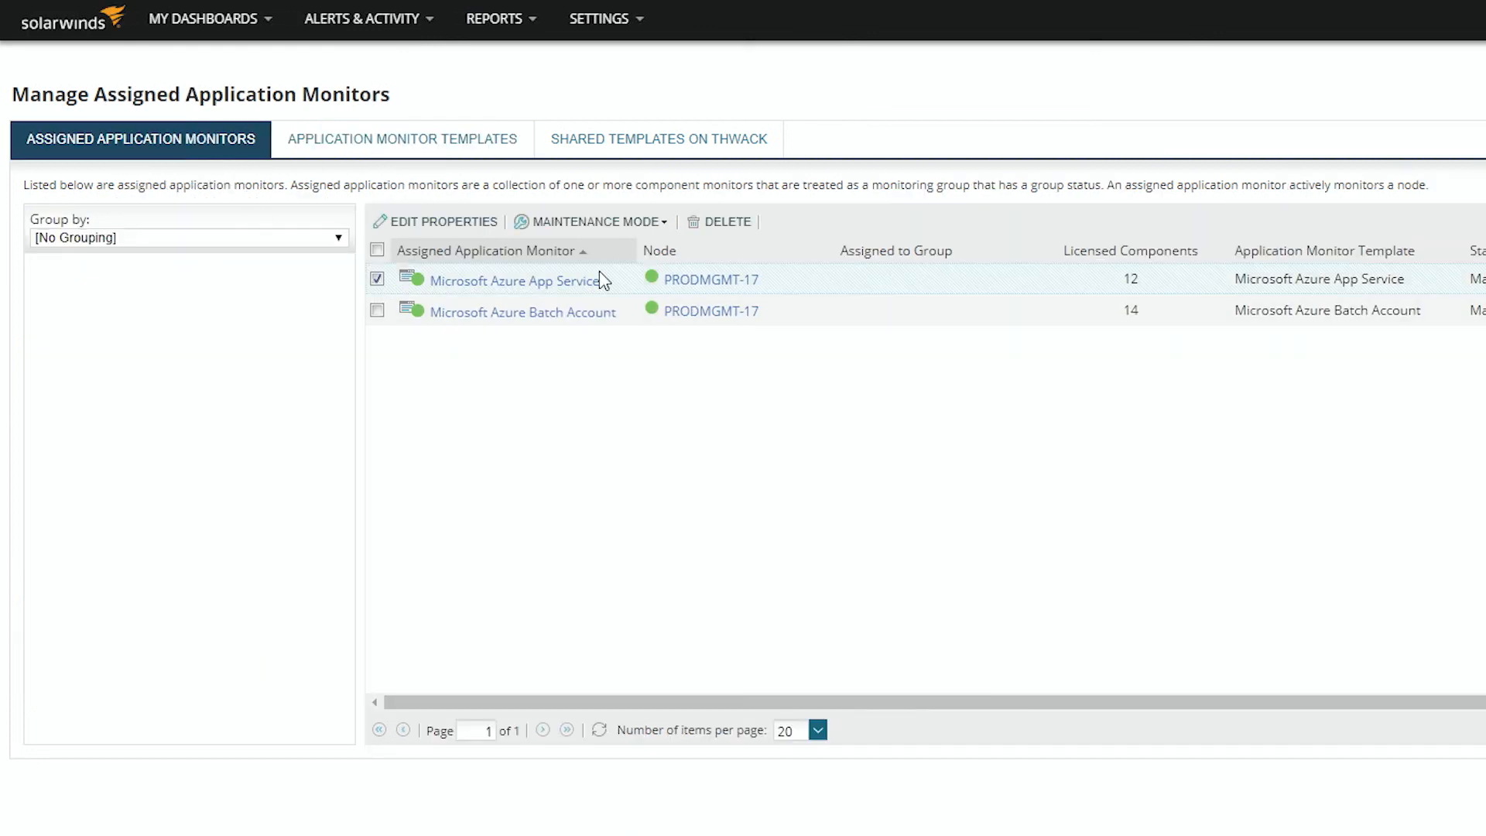
pyautogui.click(711, 232)
pyautogui.click(995, 592)
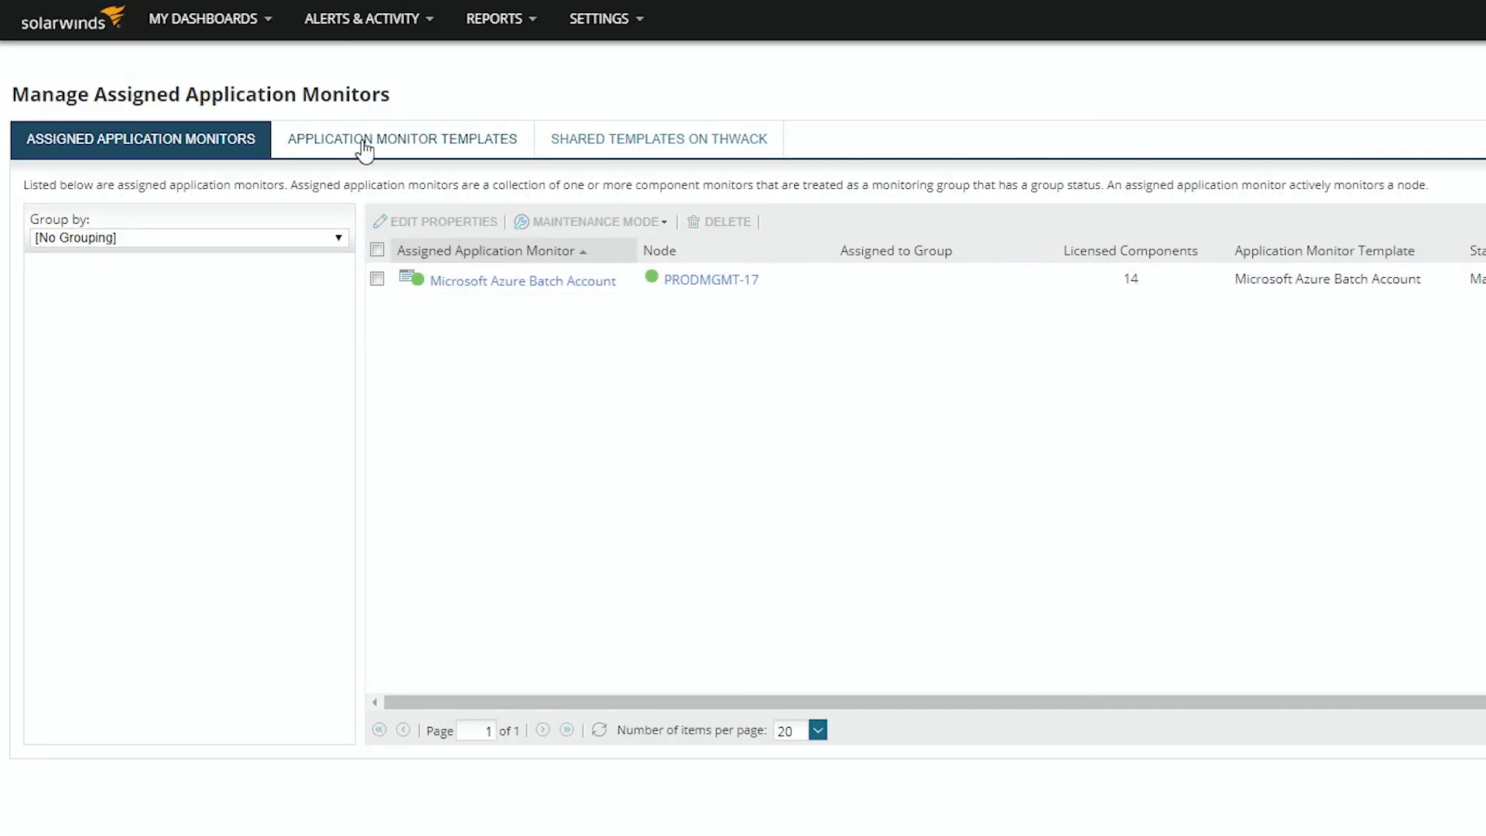
# Assign the Microsoft Azure App Service template to node PRODMGMT-17 with credentials inherited from the template, and open the new monitor for editing
pyautogui.click(364, 141)
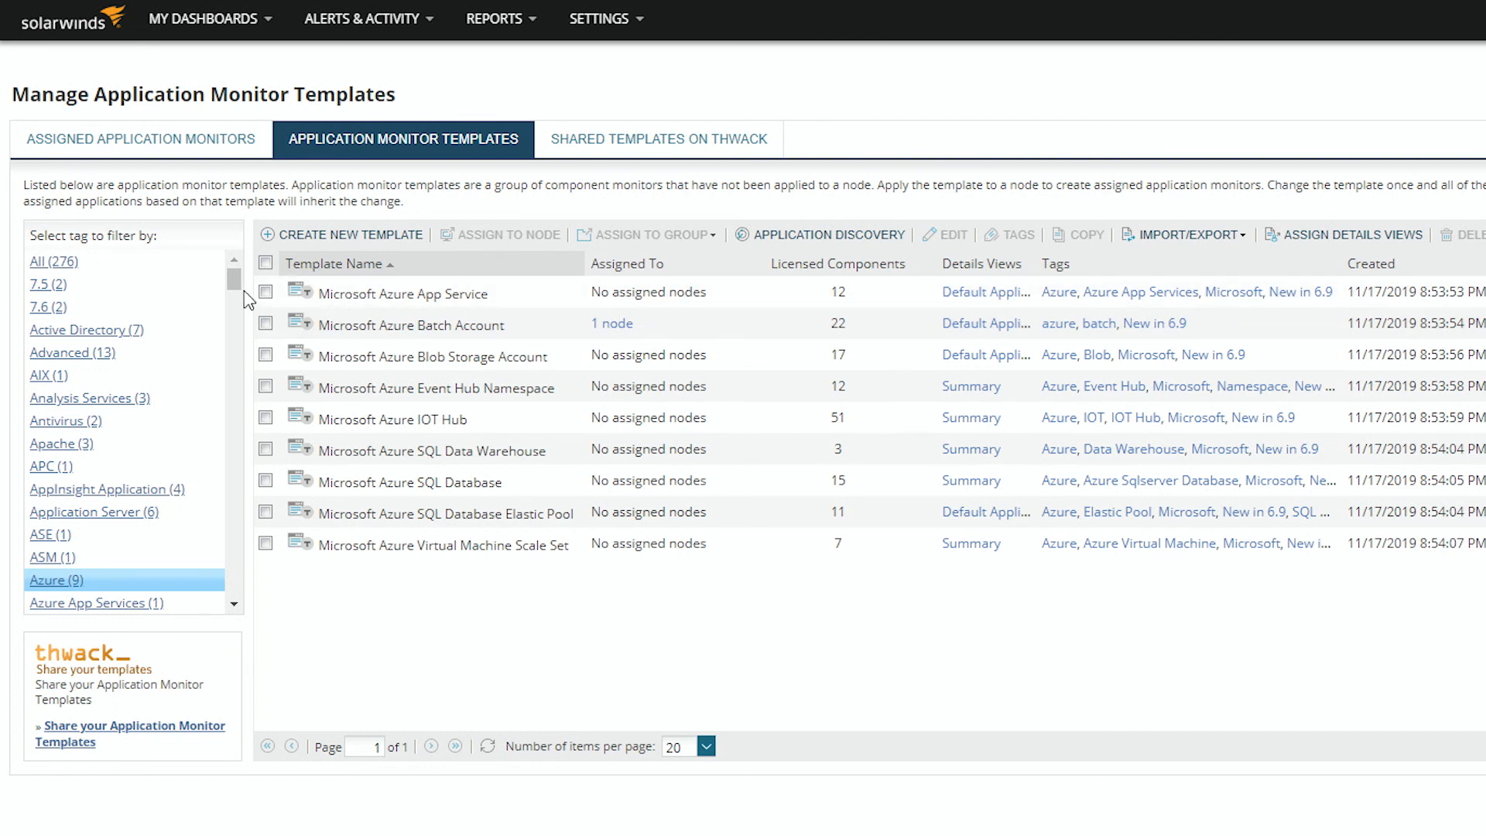
pyautogui.click(265, 292)
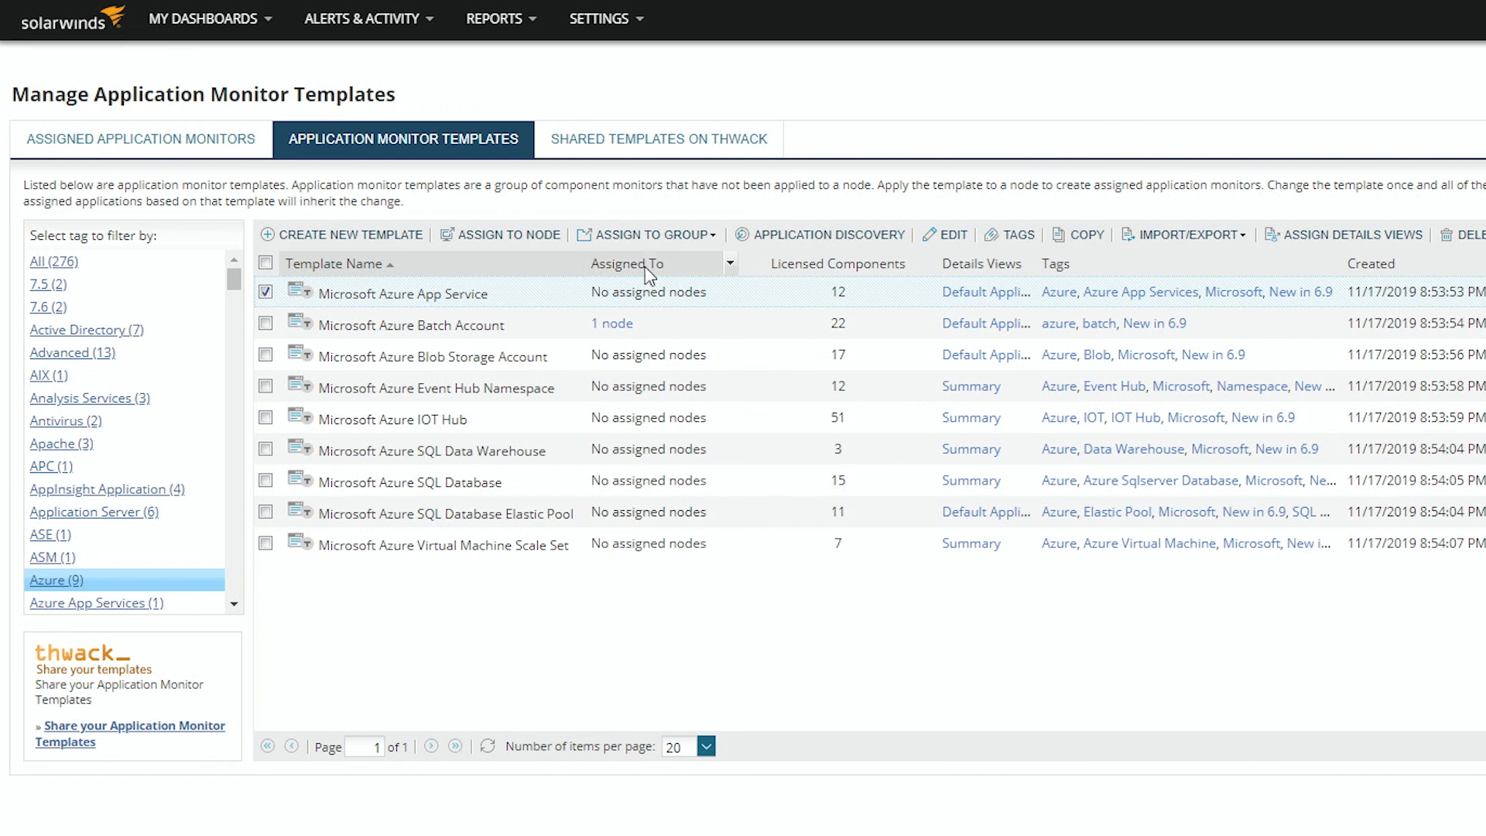
pyautogui.click(541, 245)
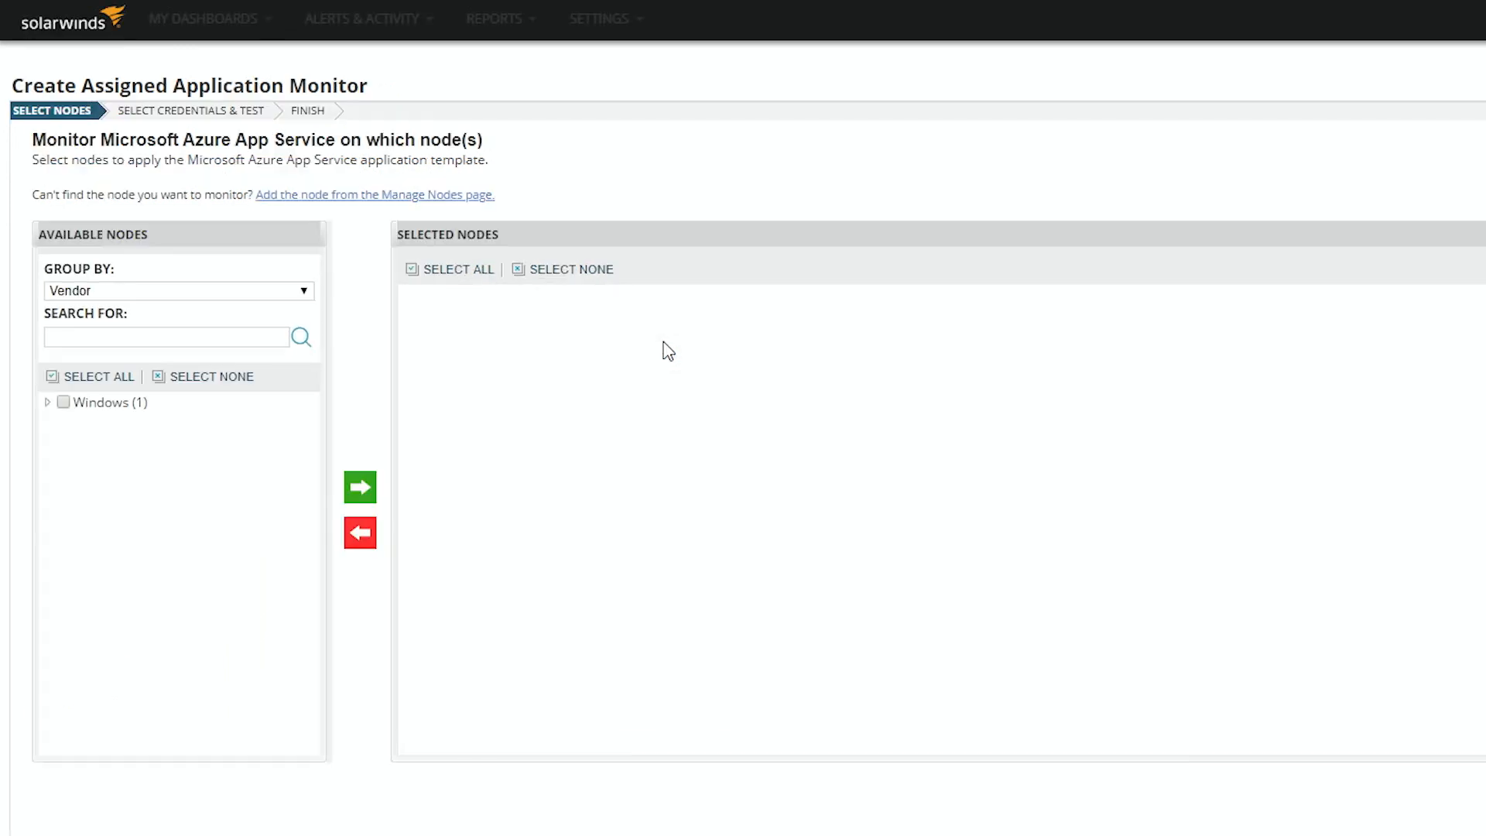
pyautogui.click(36, 308)
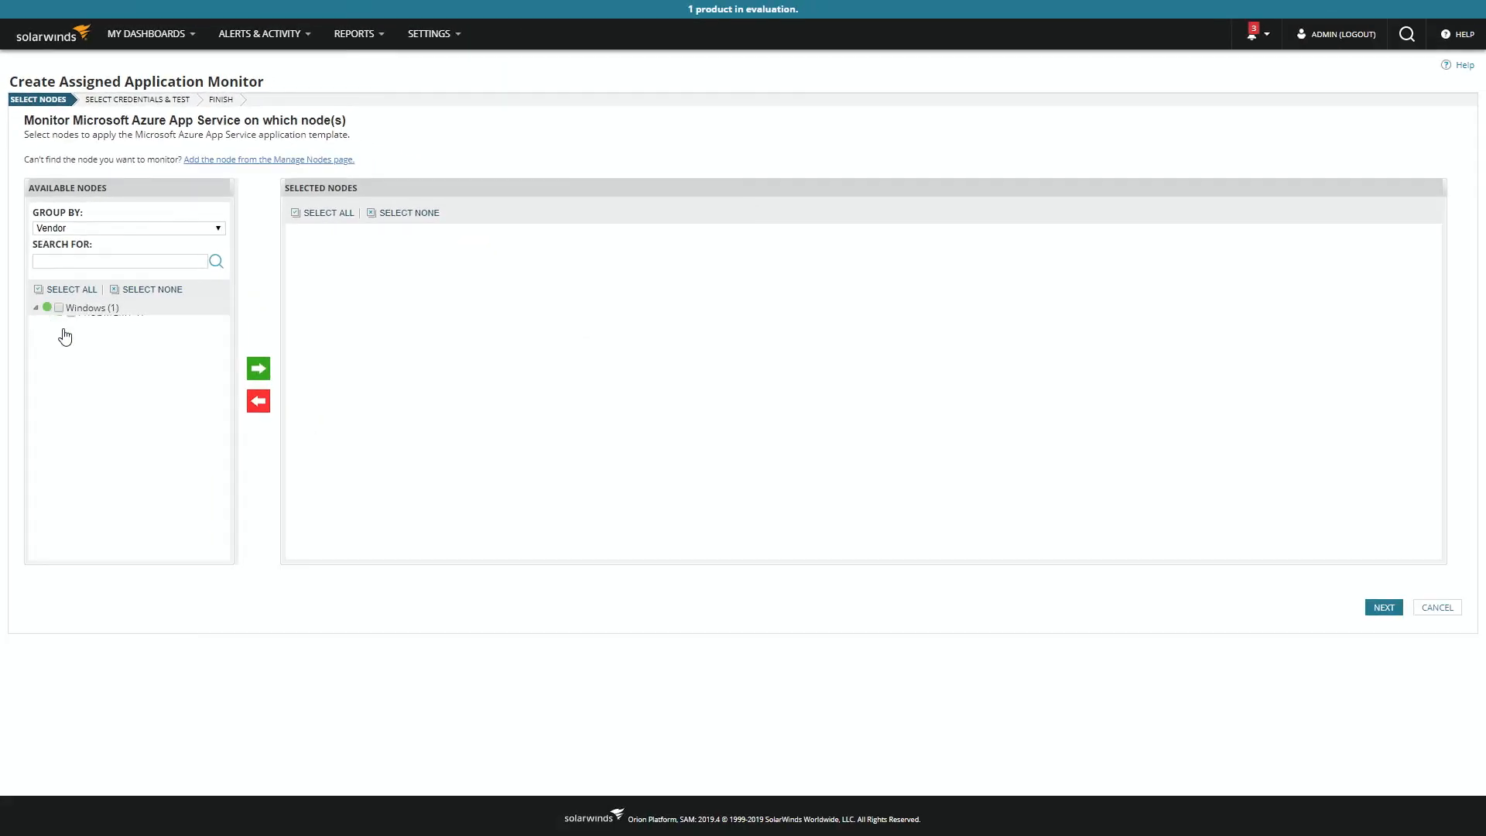
pyautogui.click(77, 323)
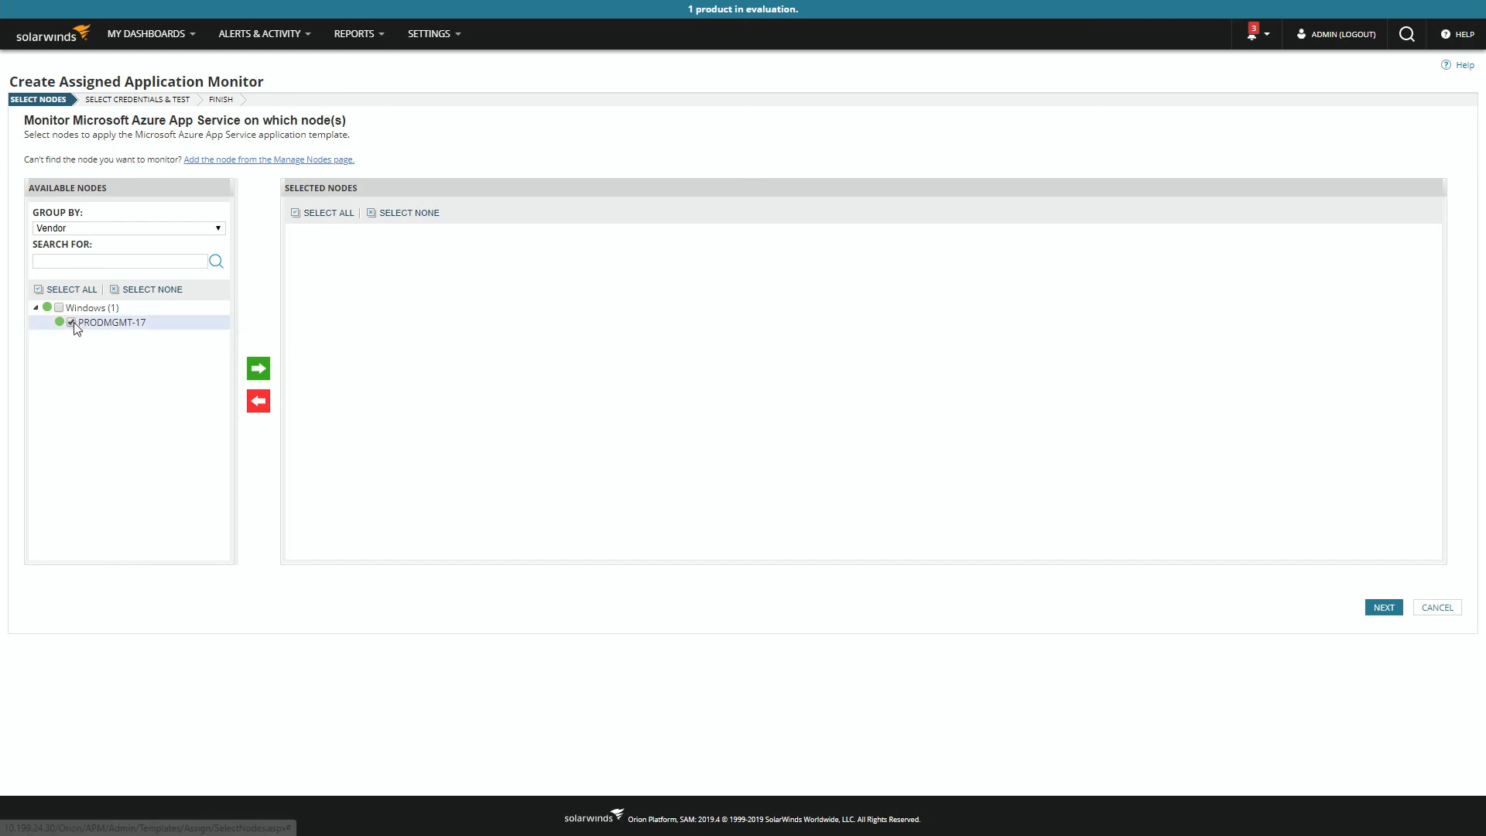
pyautogui.click(259, 368)
pyautogui.click(1383, 608)
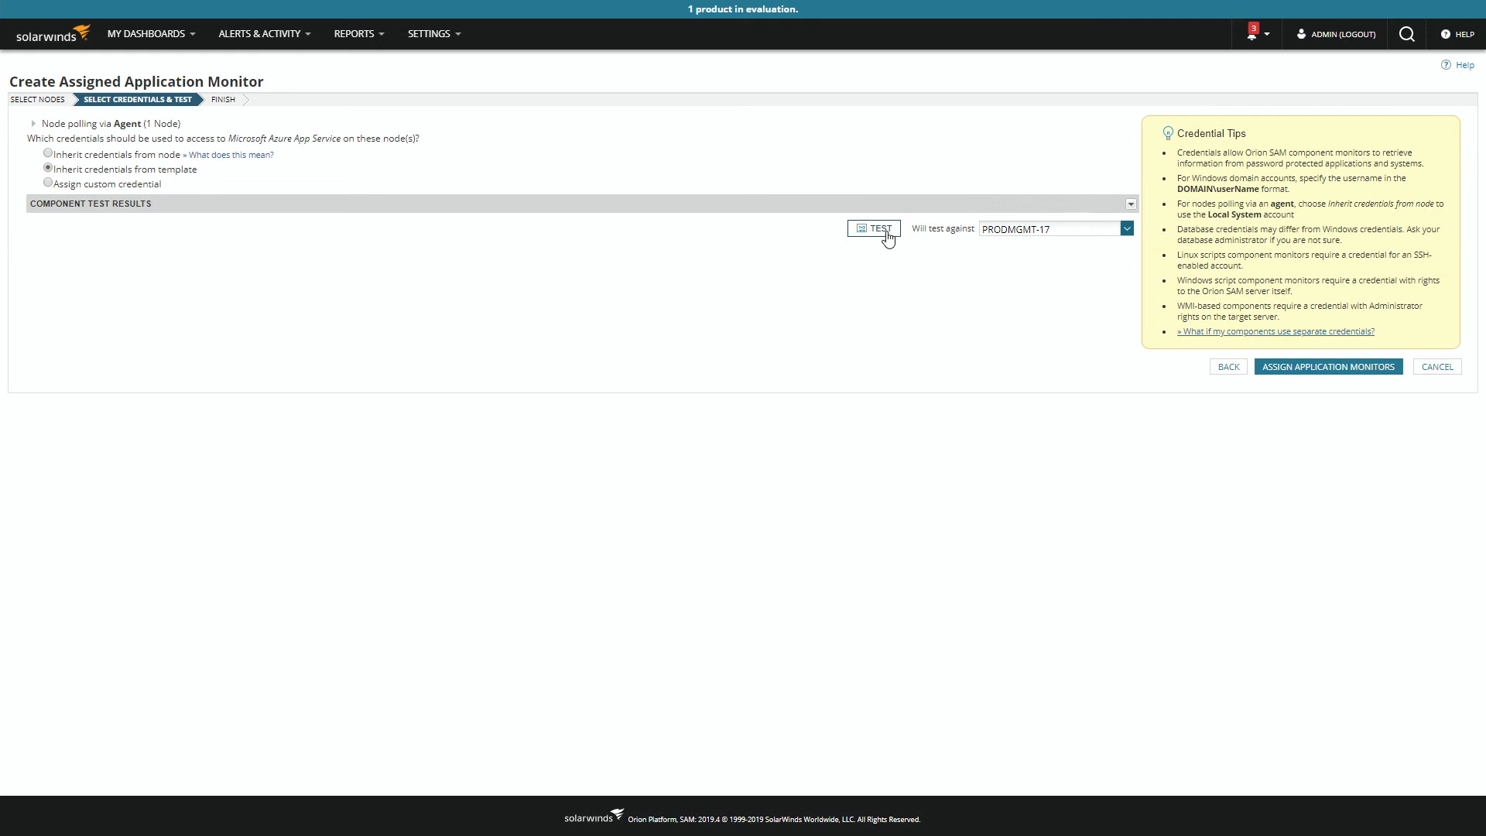
pyautogui.click(1323, 370)
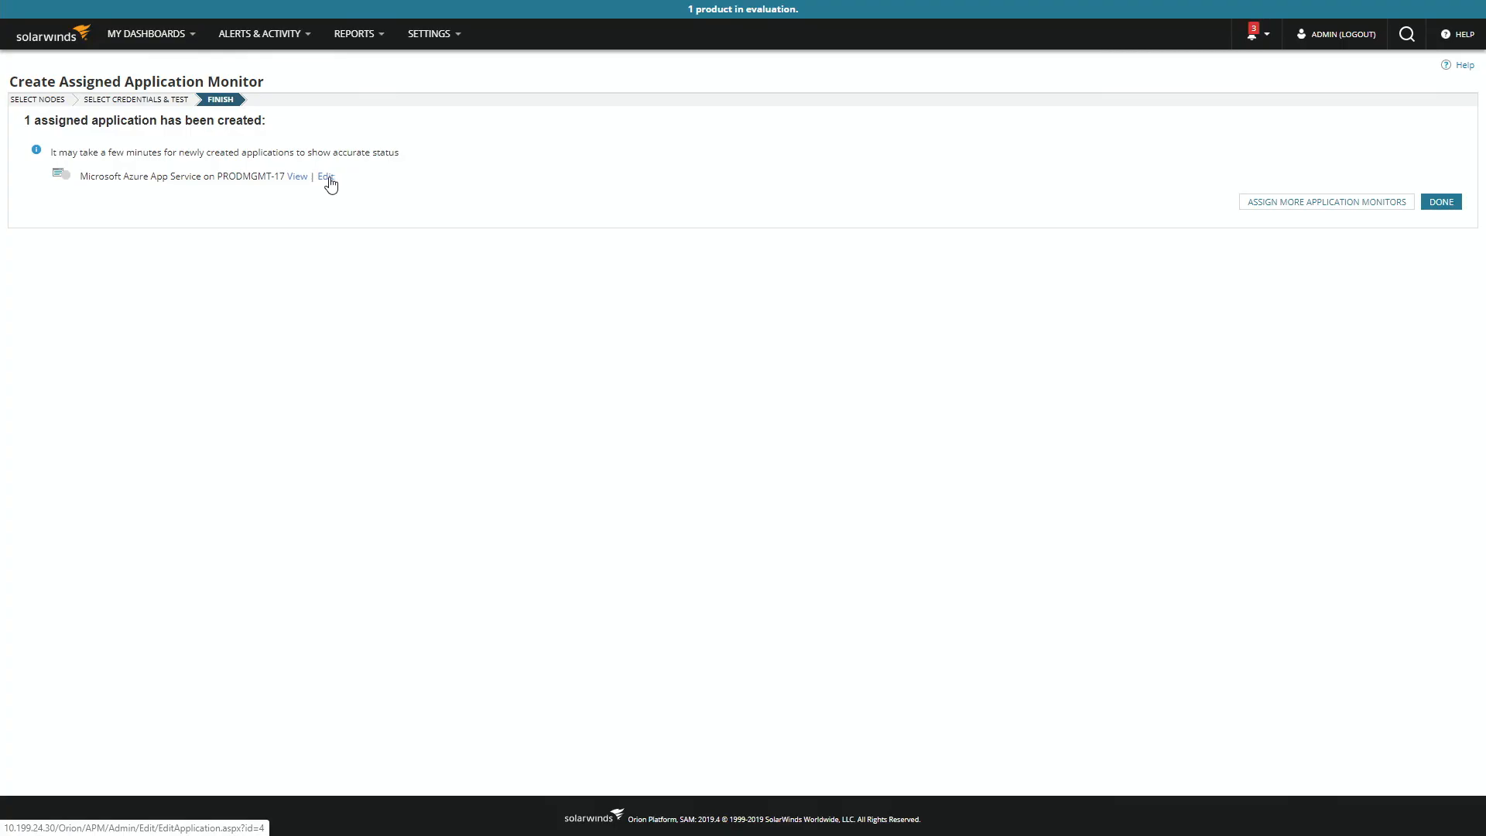
pyautogui.click(329, 178)
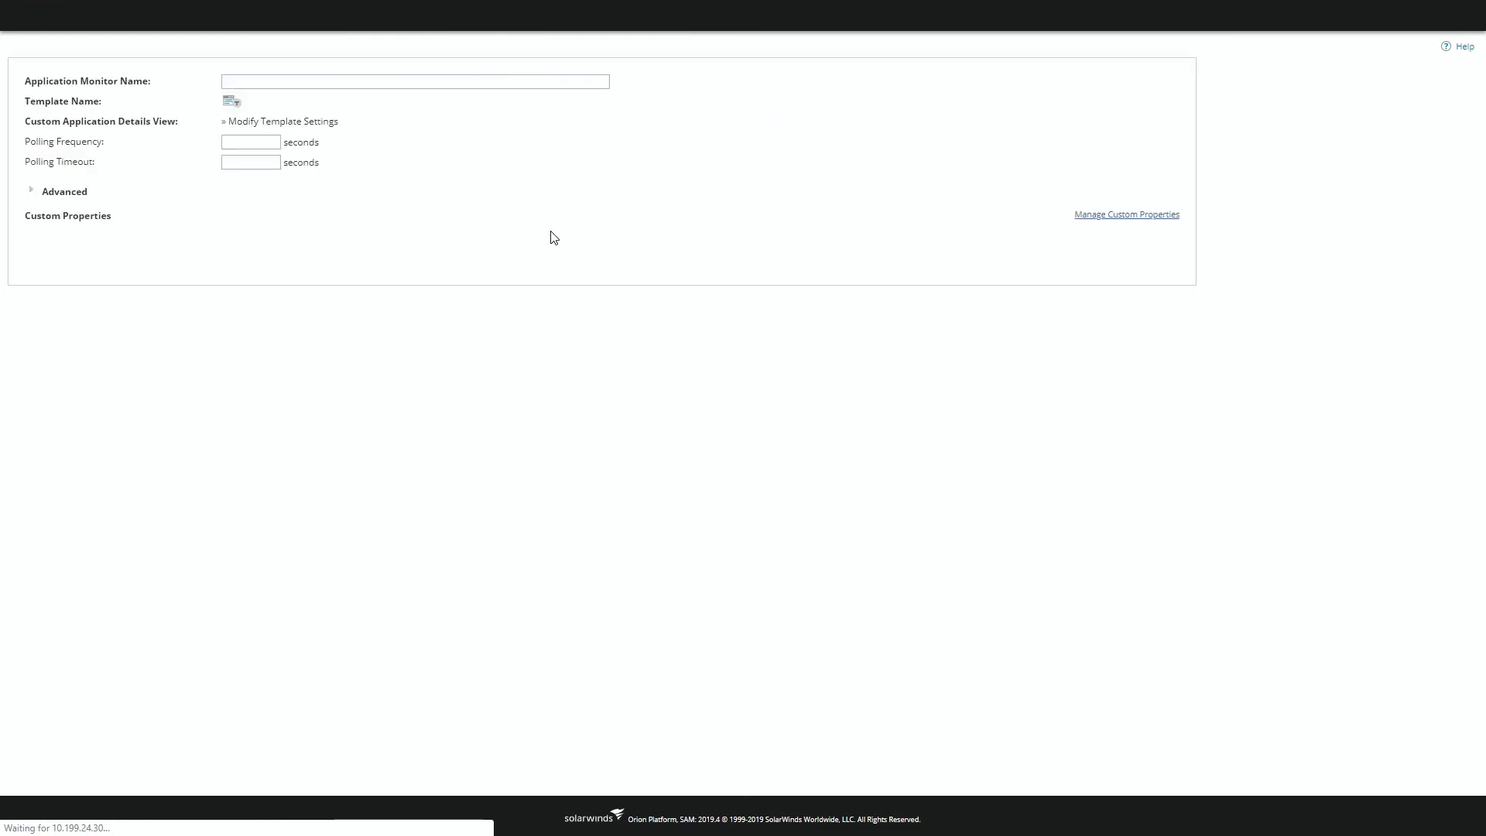
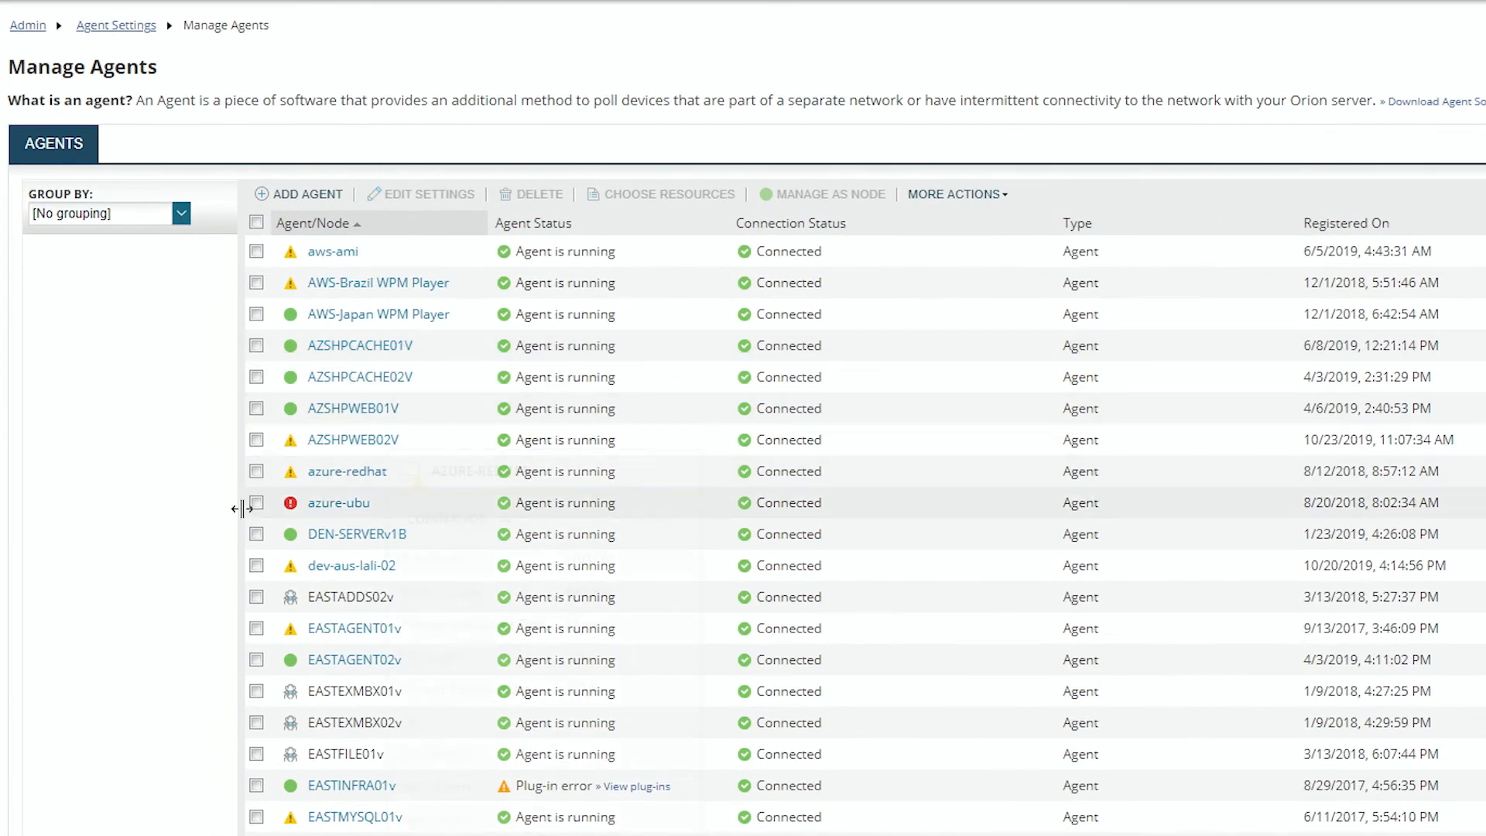
# View the plug-ins installed on the azure-redhat agent, mark the SCM Agent Plugin entry and close the list
pyautogui.click(255, 473)
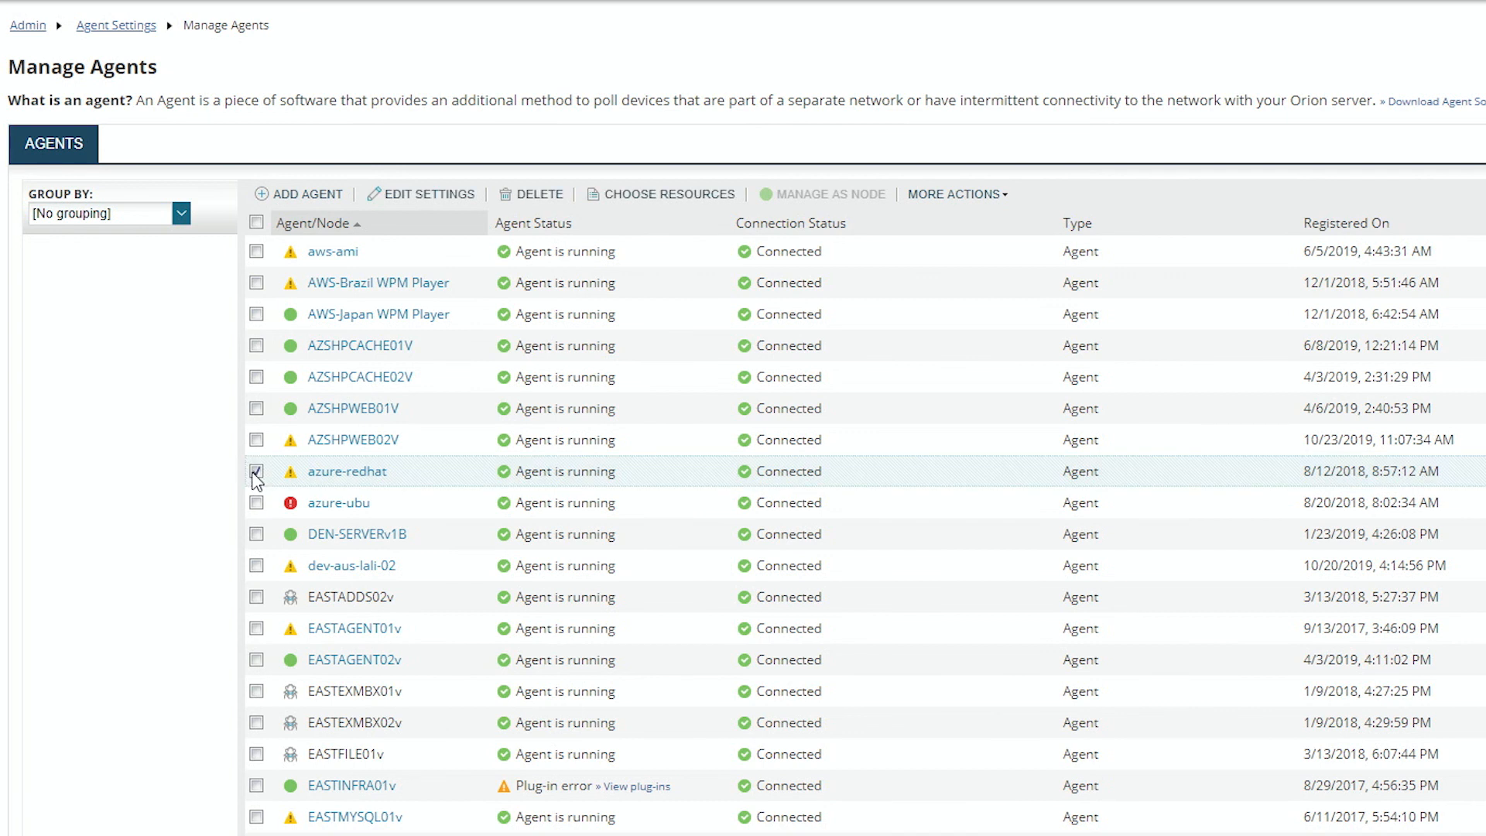
pyautogui.click(999, 199)
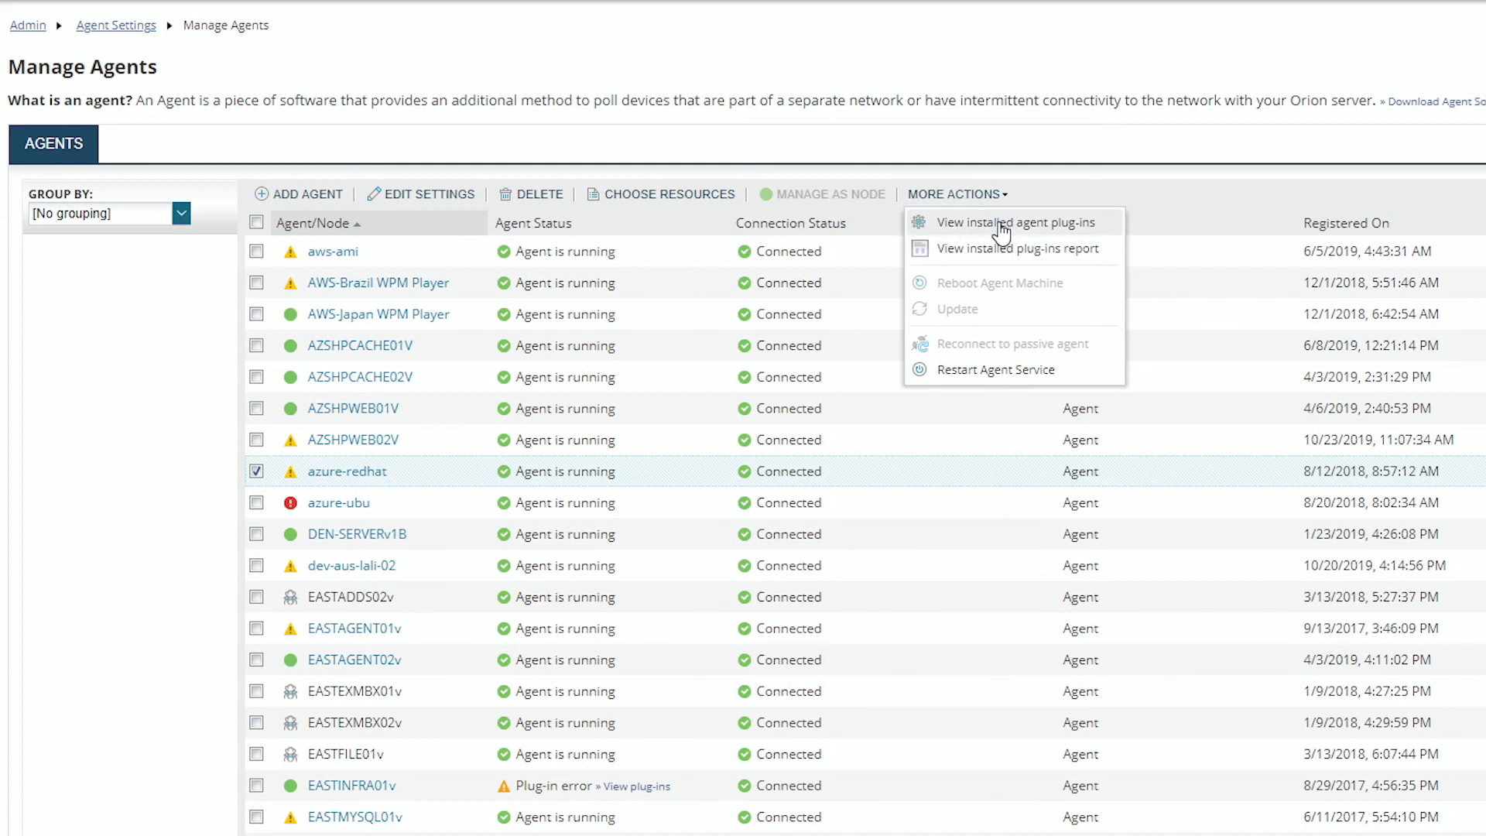
pyautogui.click(1002, 224)
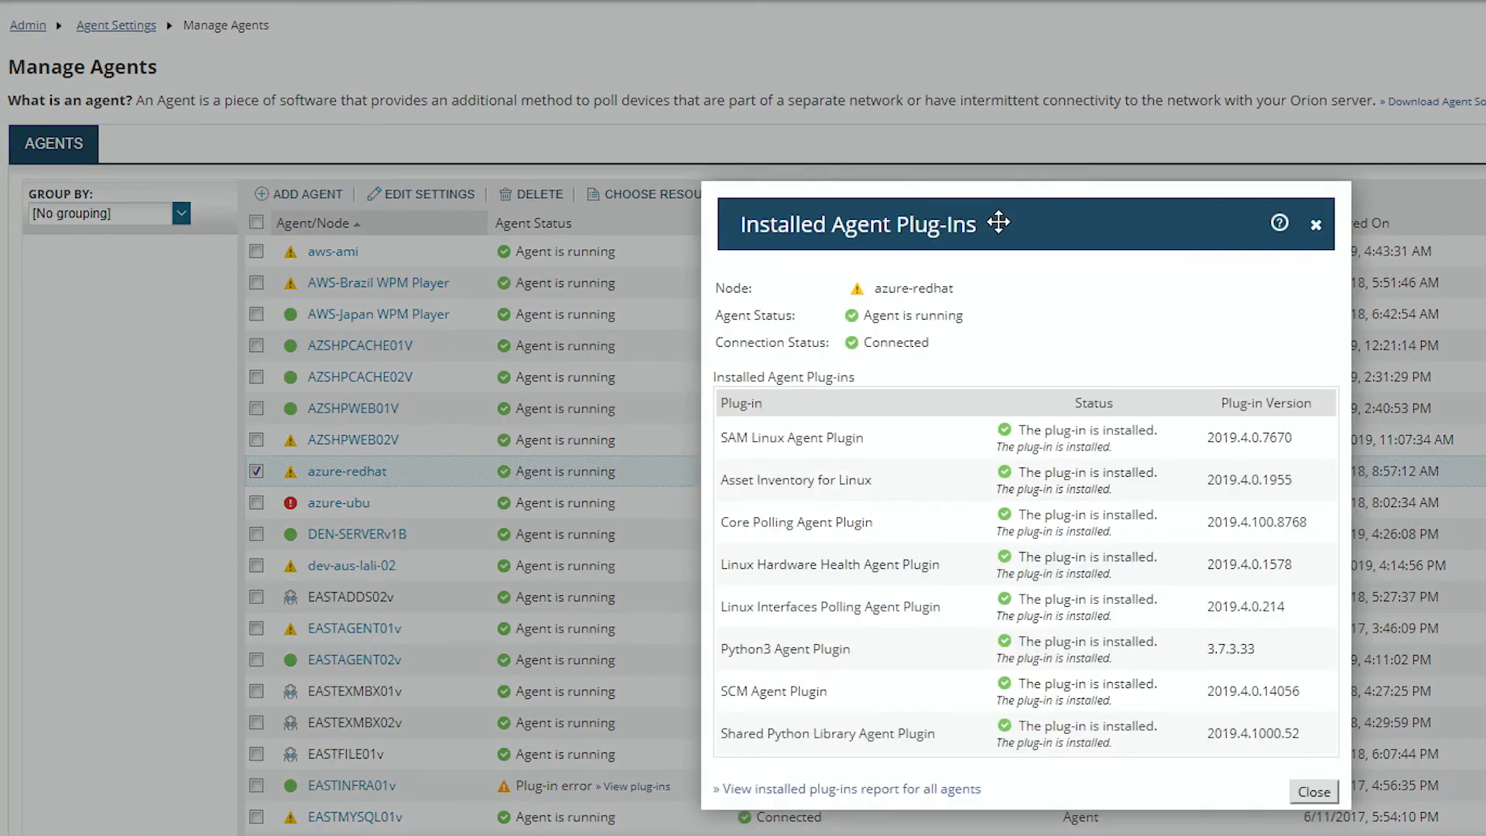
pyautogui.moveTo(828, 691); pyautogui.dragTo(729, 690)
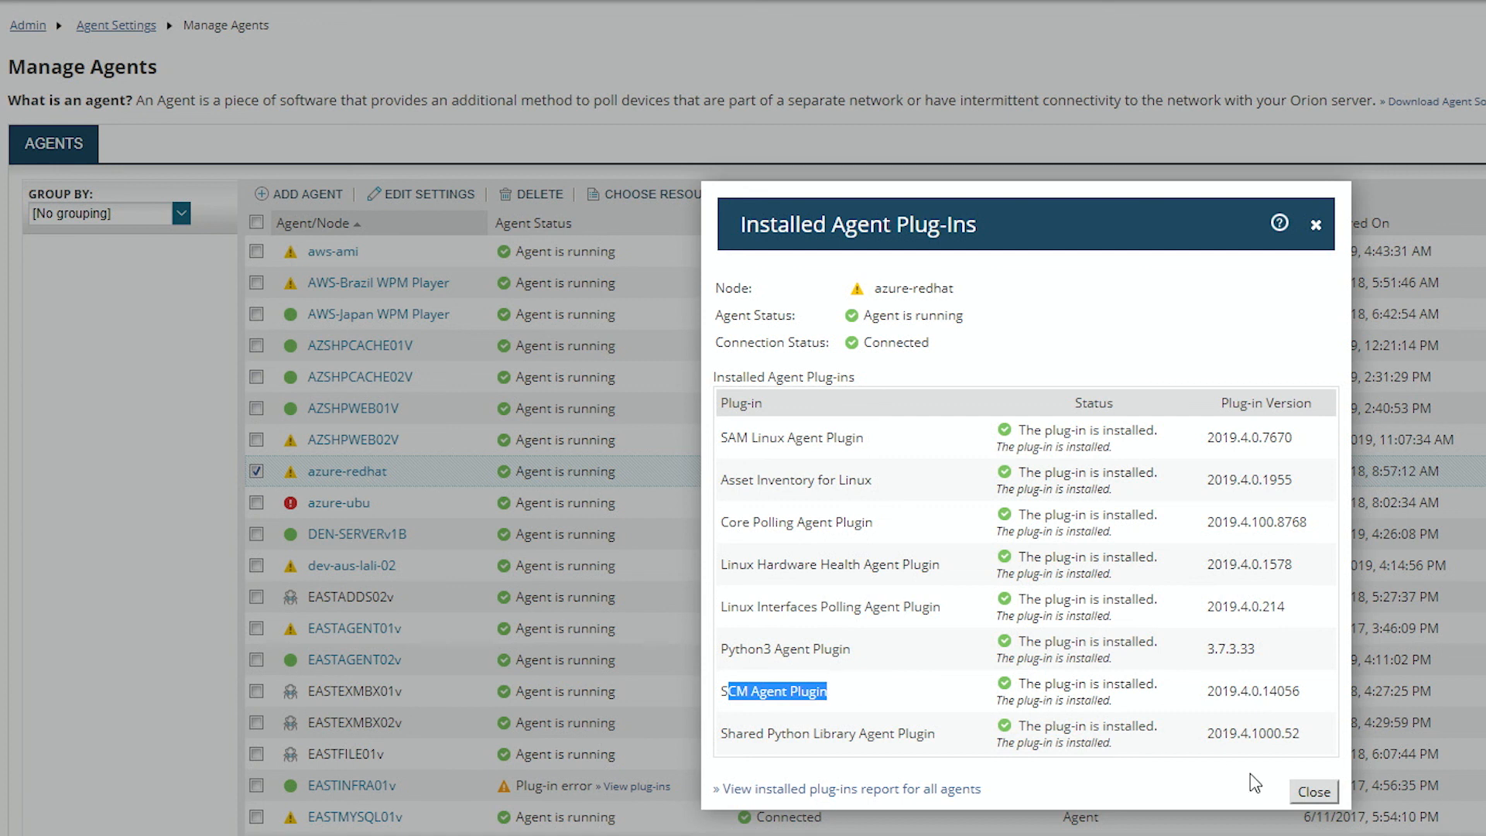
pyautogui.click(1313, 791)
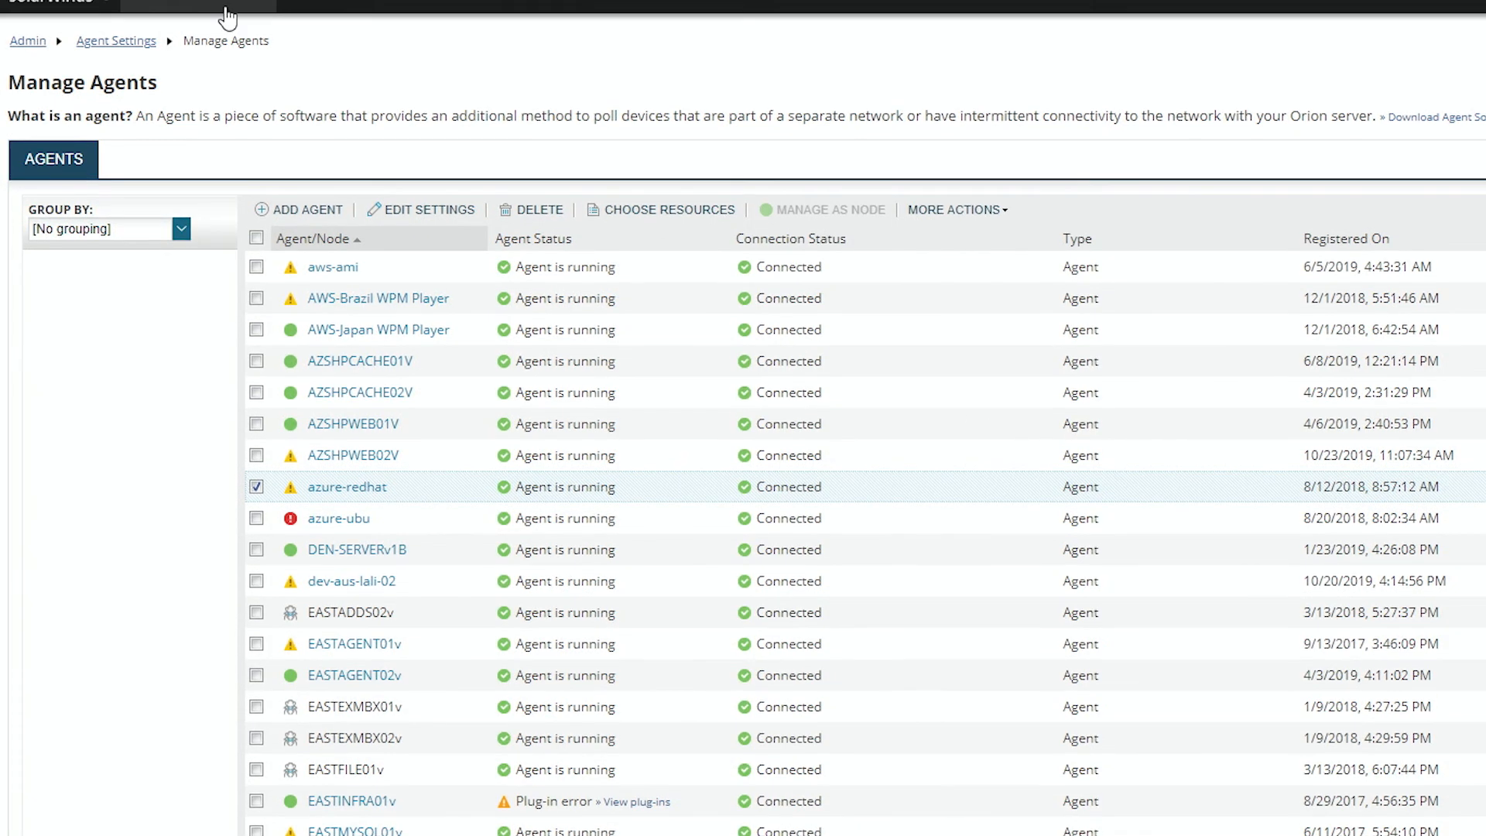
# Go to the Server Configuration Summary dashboard
pyautogui.moveTo(225, 26)
pyautogui.moveTo(248, 227)
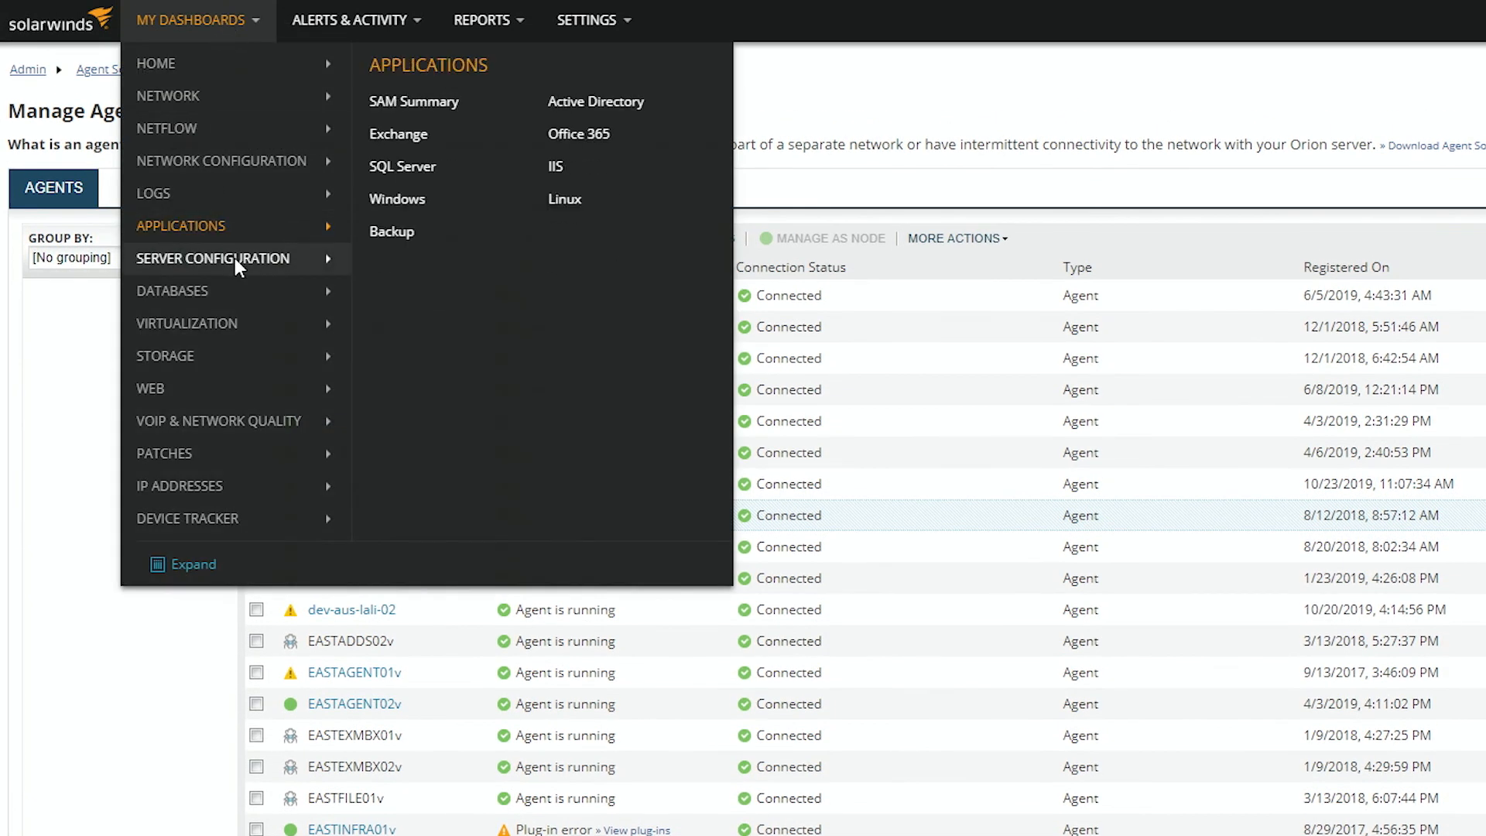
pyautogui.moveTo(232, 257)
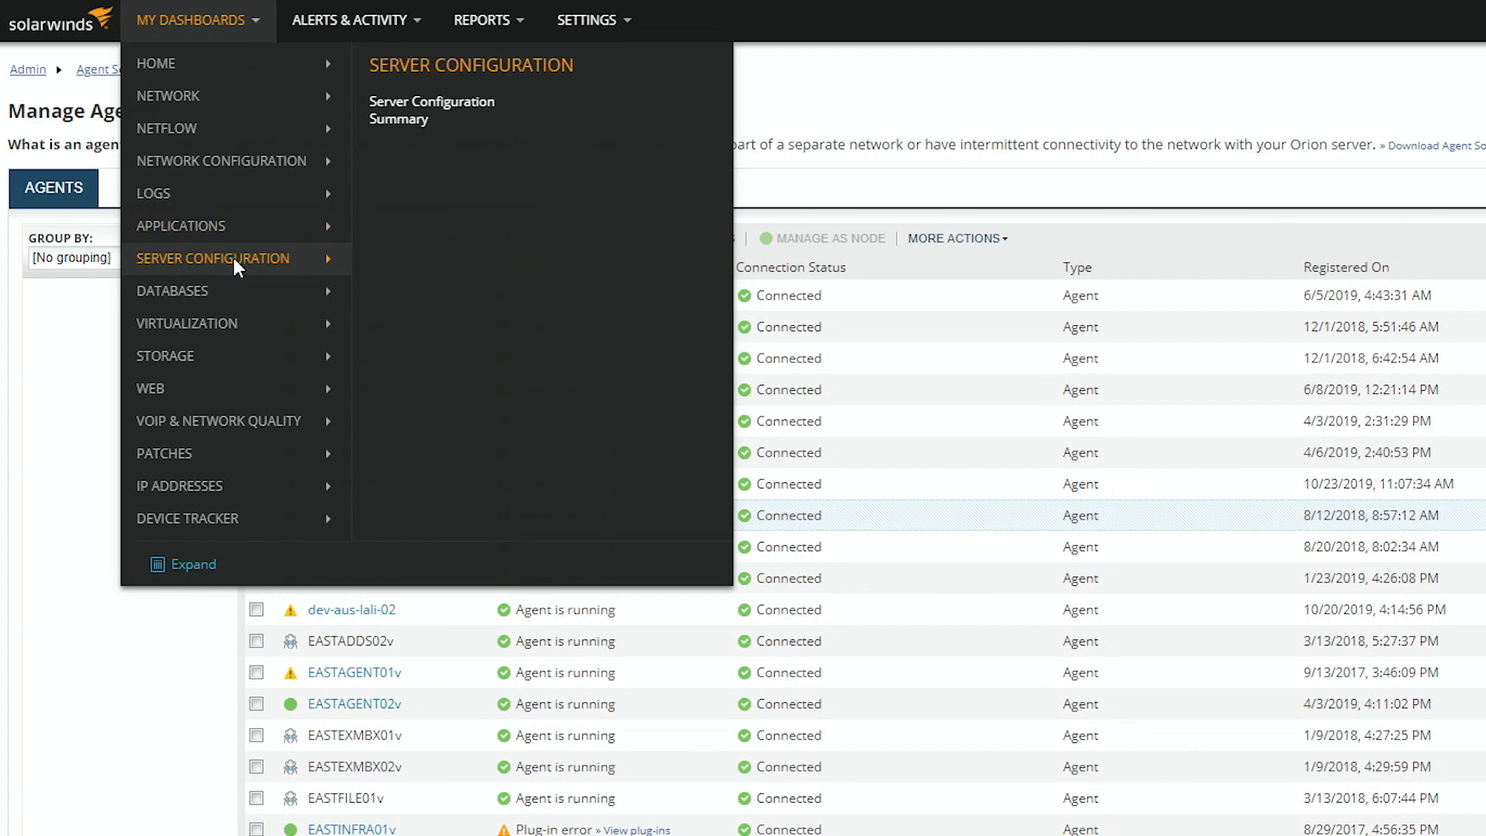
pyautogui.click(395, 120)
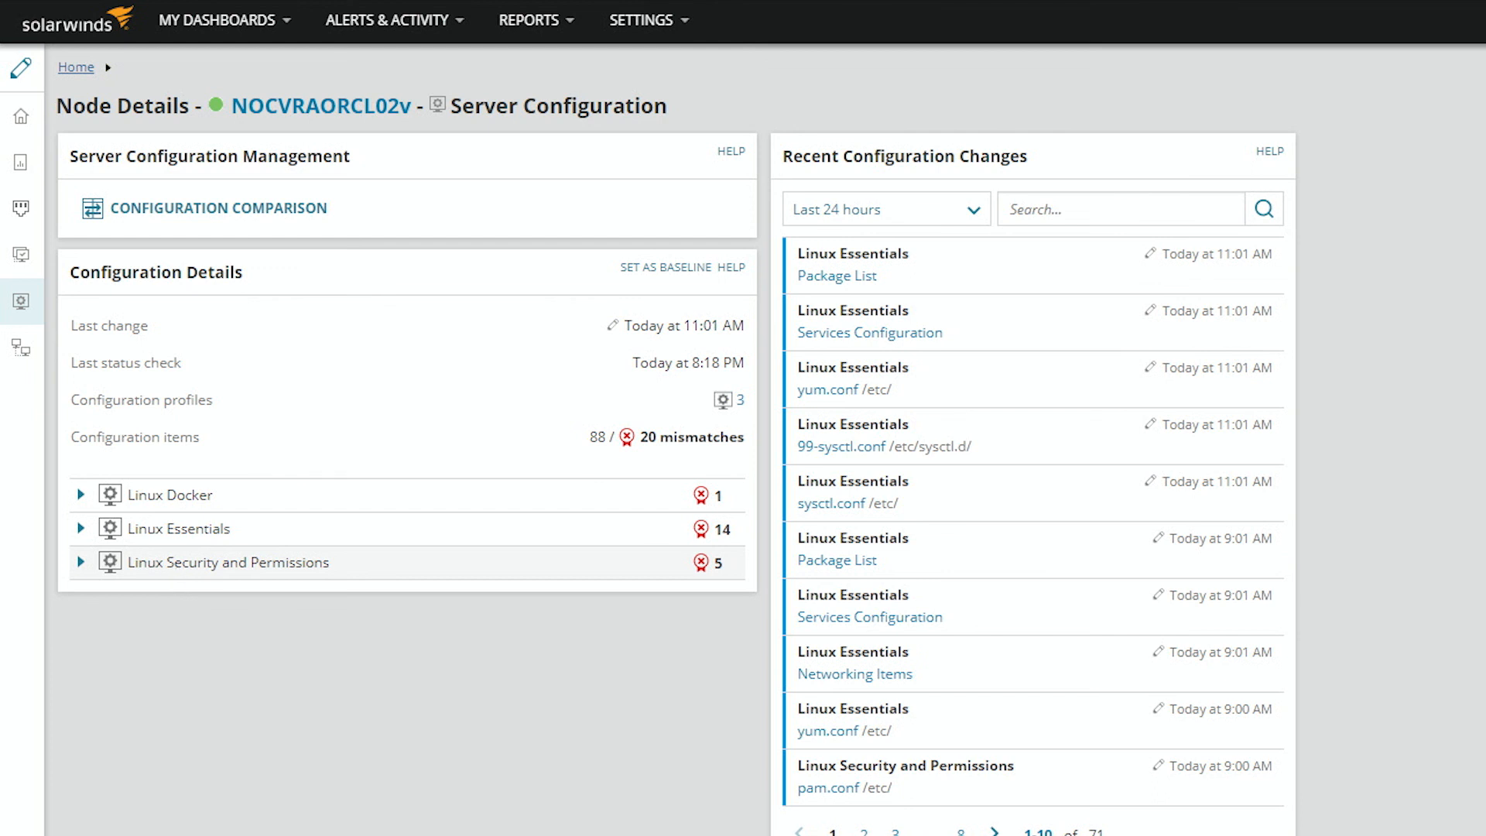
# Open the summary page of node NOCVRAORCL02v and examine its node details
pyautogui.moveTo(16, 120)
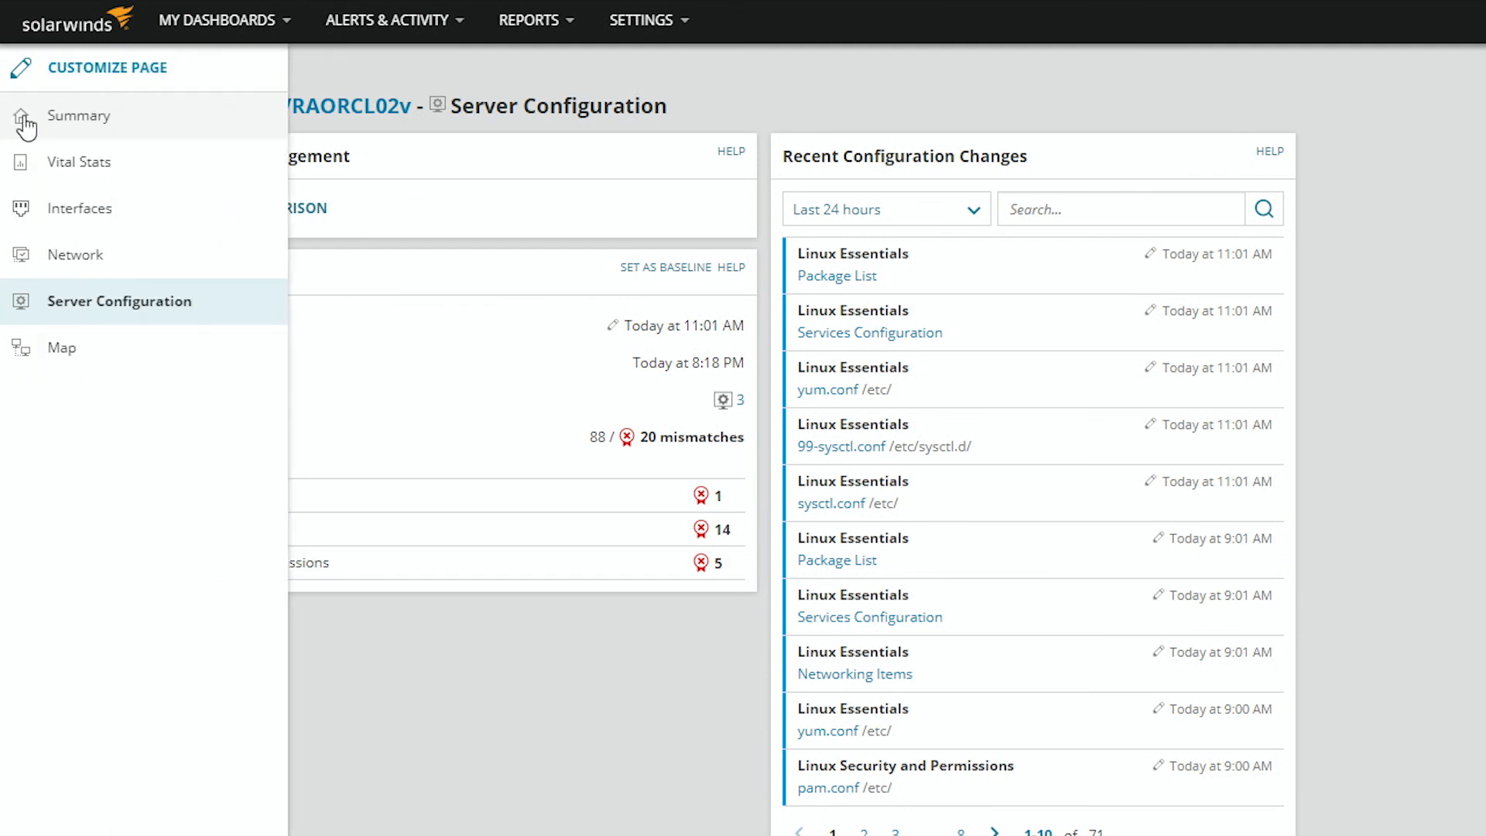
pyautogui.click(25, 124)
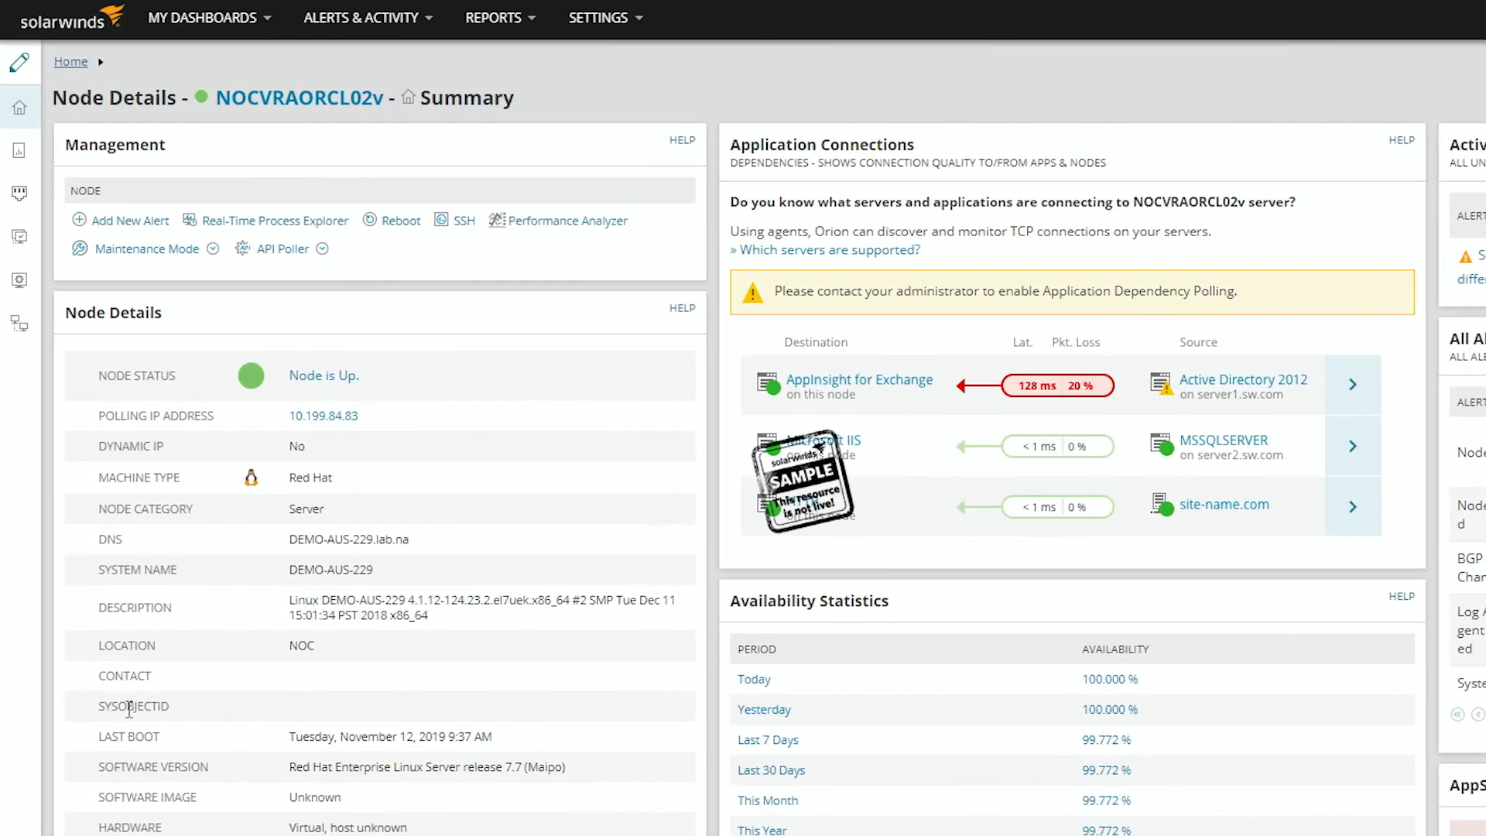
pyautogui.moveTo(129, 709); pyautogui.dragTo(198, 711)
pyautogui.click(213, 681)
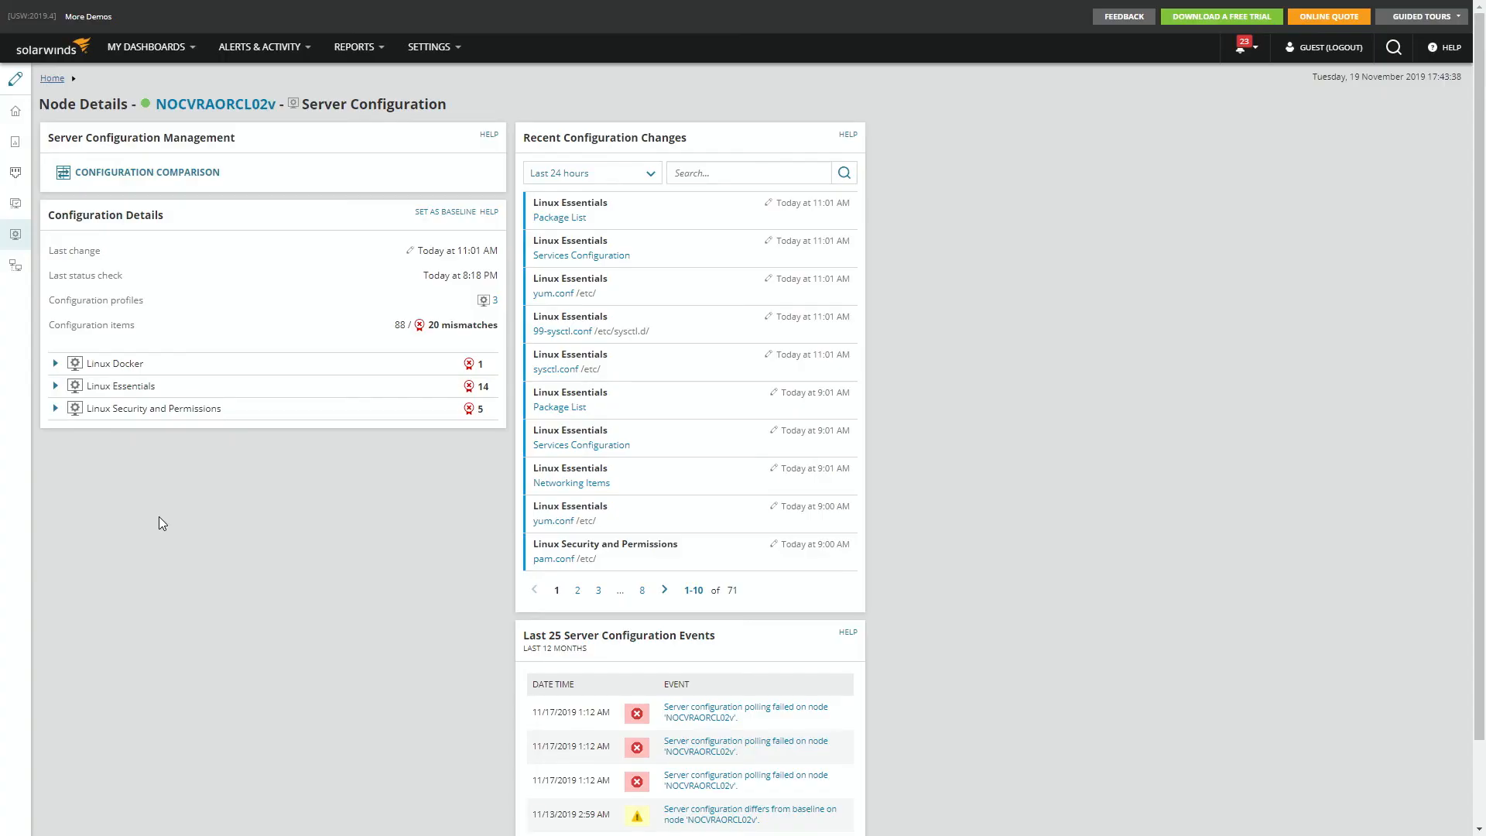
# Expand the Linux Essentials profile in the configuration details of NOCVRAORCL02v and examine its monitored files and items
pyautogui.click(55, 386)
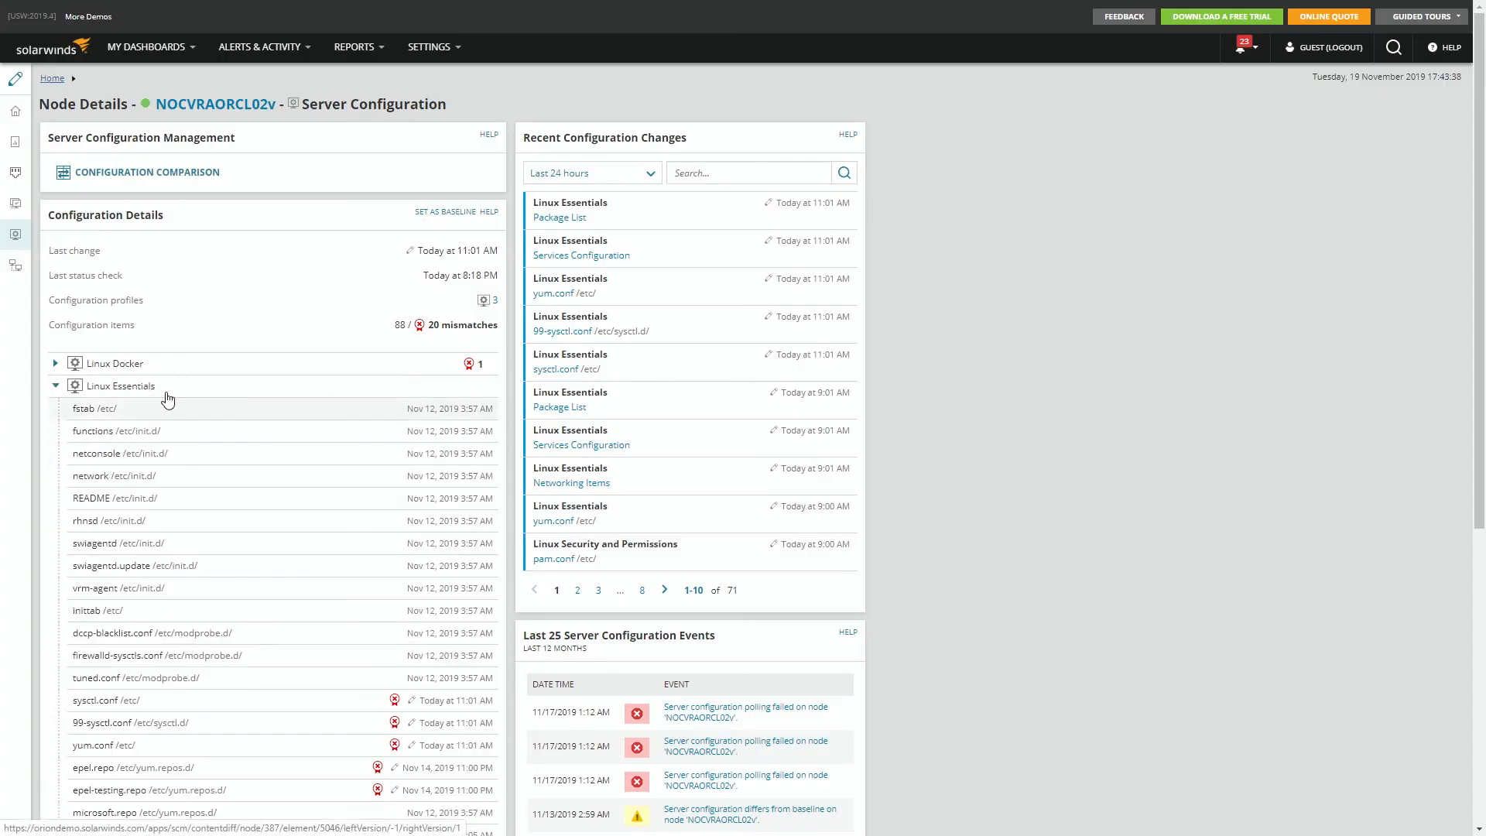
pyautogui.scroll(-4, 956, 515)
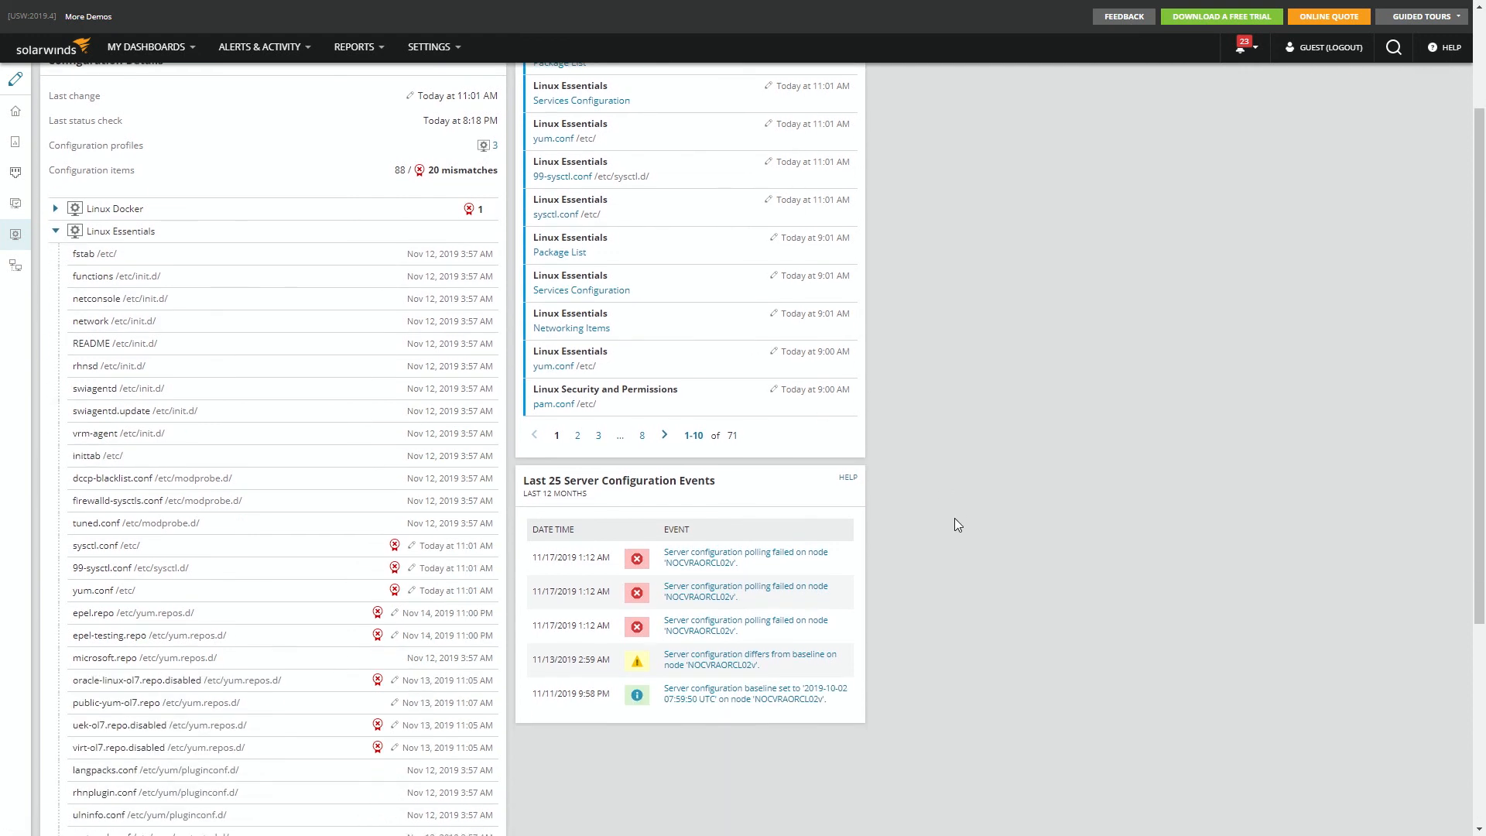
pyautogui.scroll(-2, 996, 514)
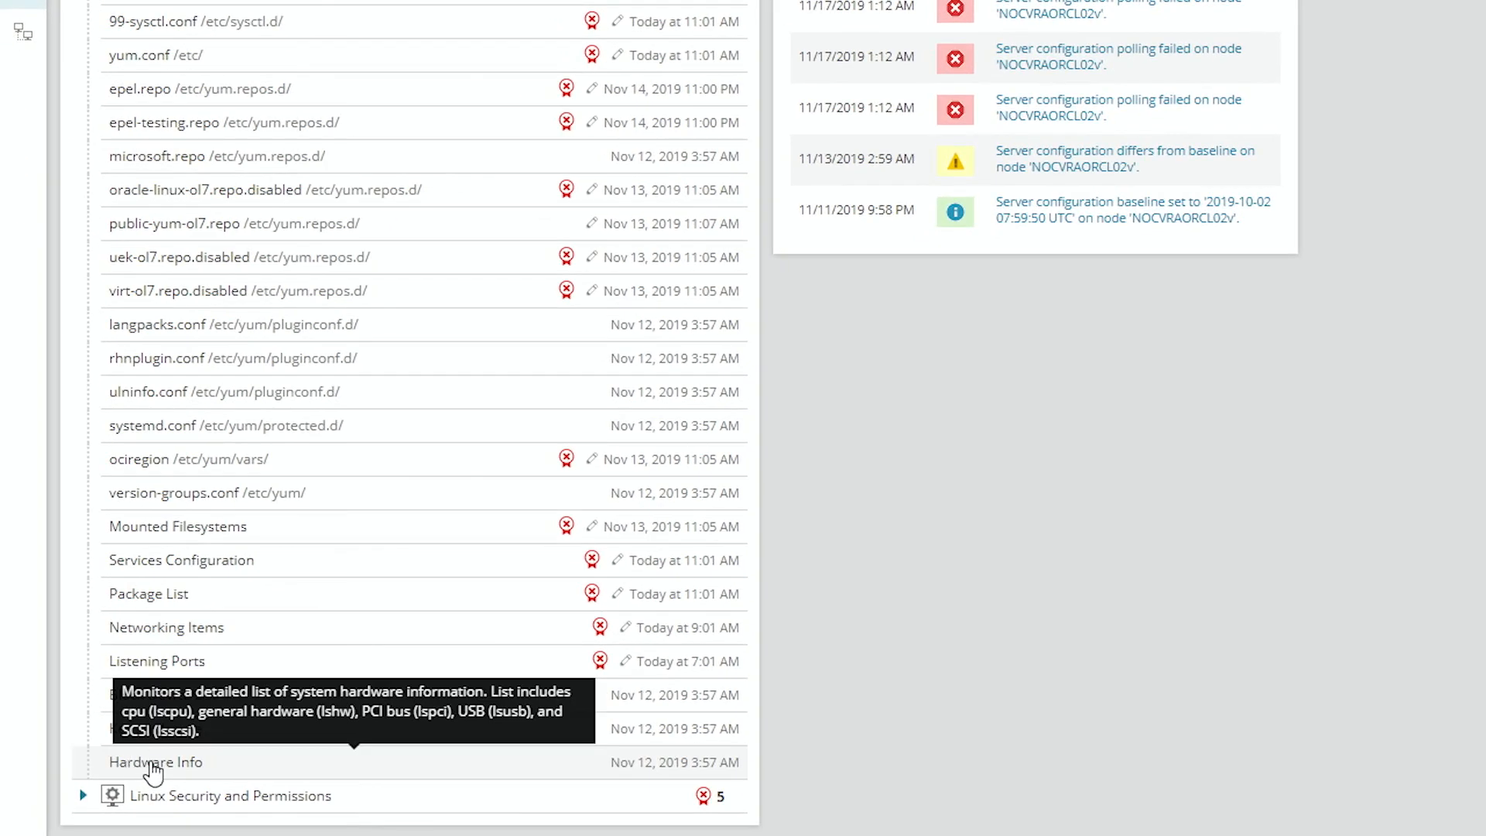
pyautogui.scroll(4, 189, 232)
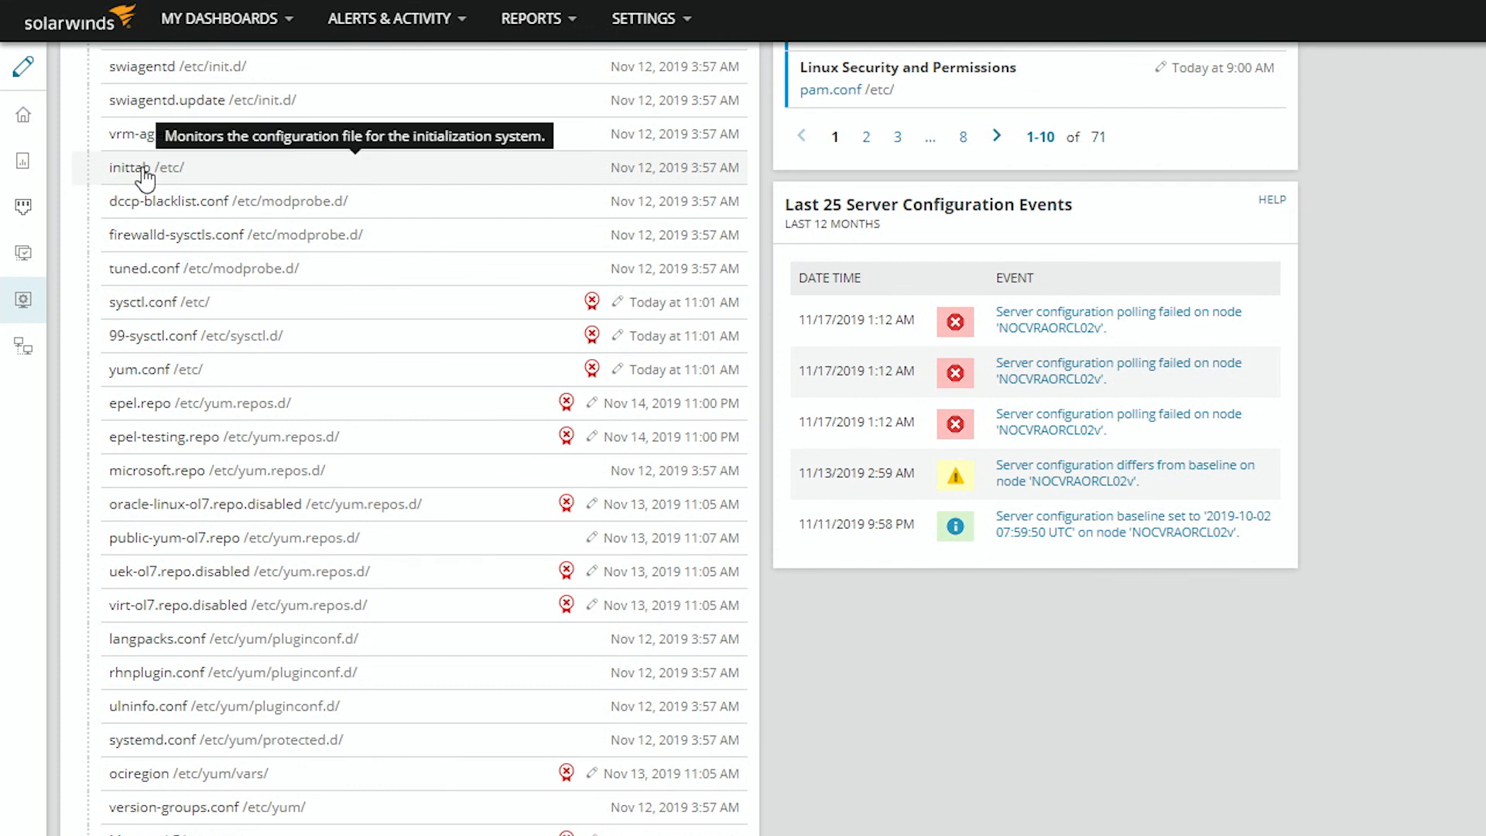
pyautogui.scroll(-3, 1102, 817)
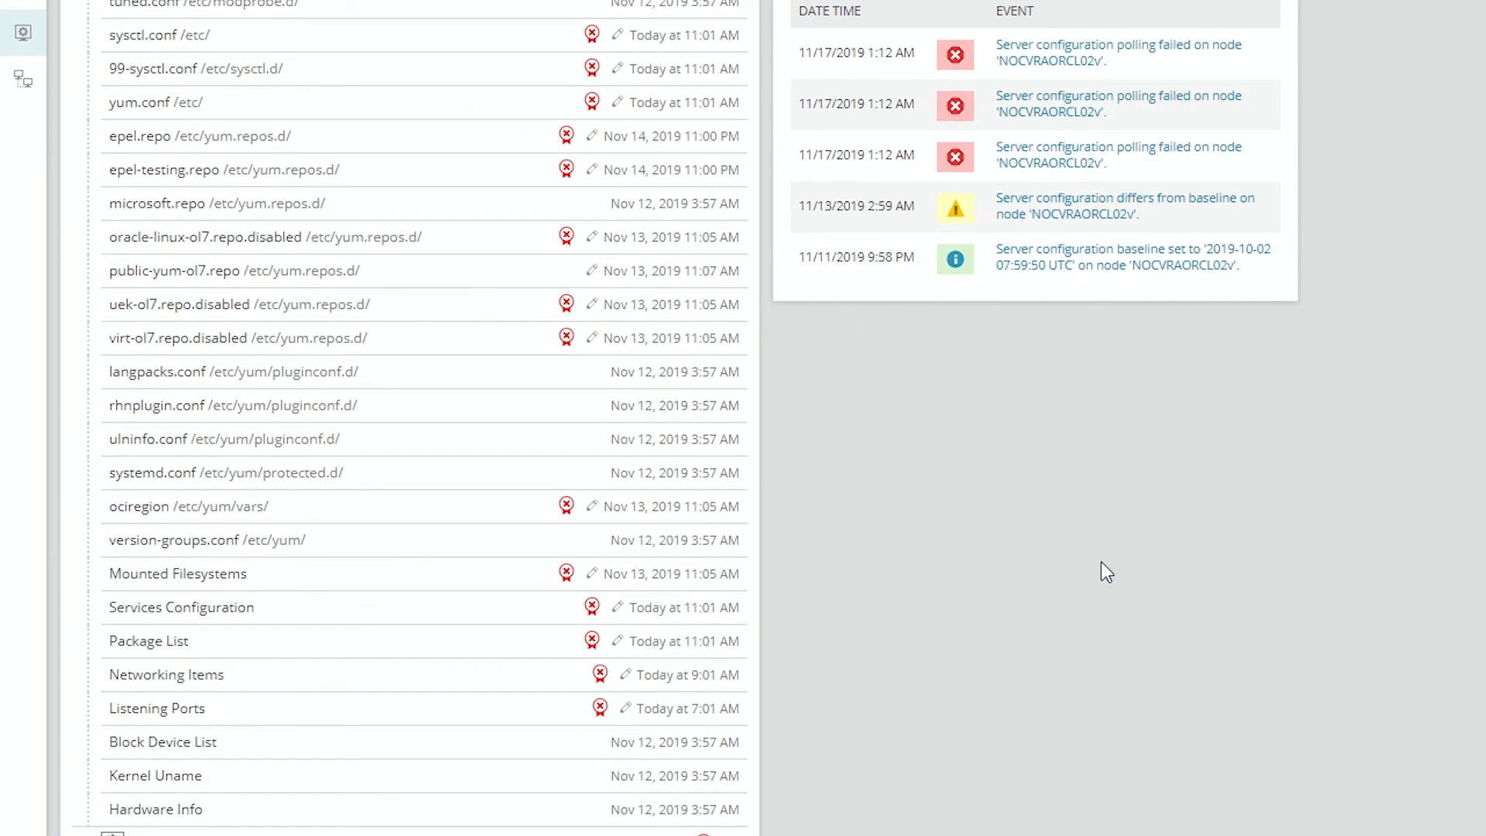
pyautogui.scroll(-1, 1103, 558)
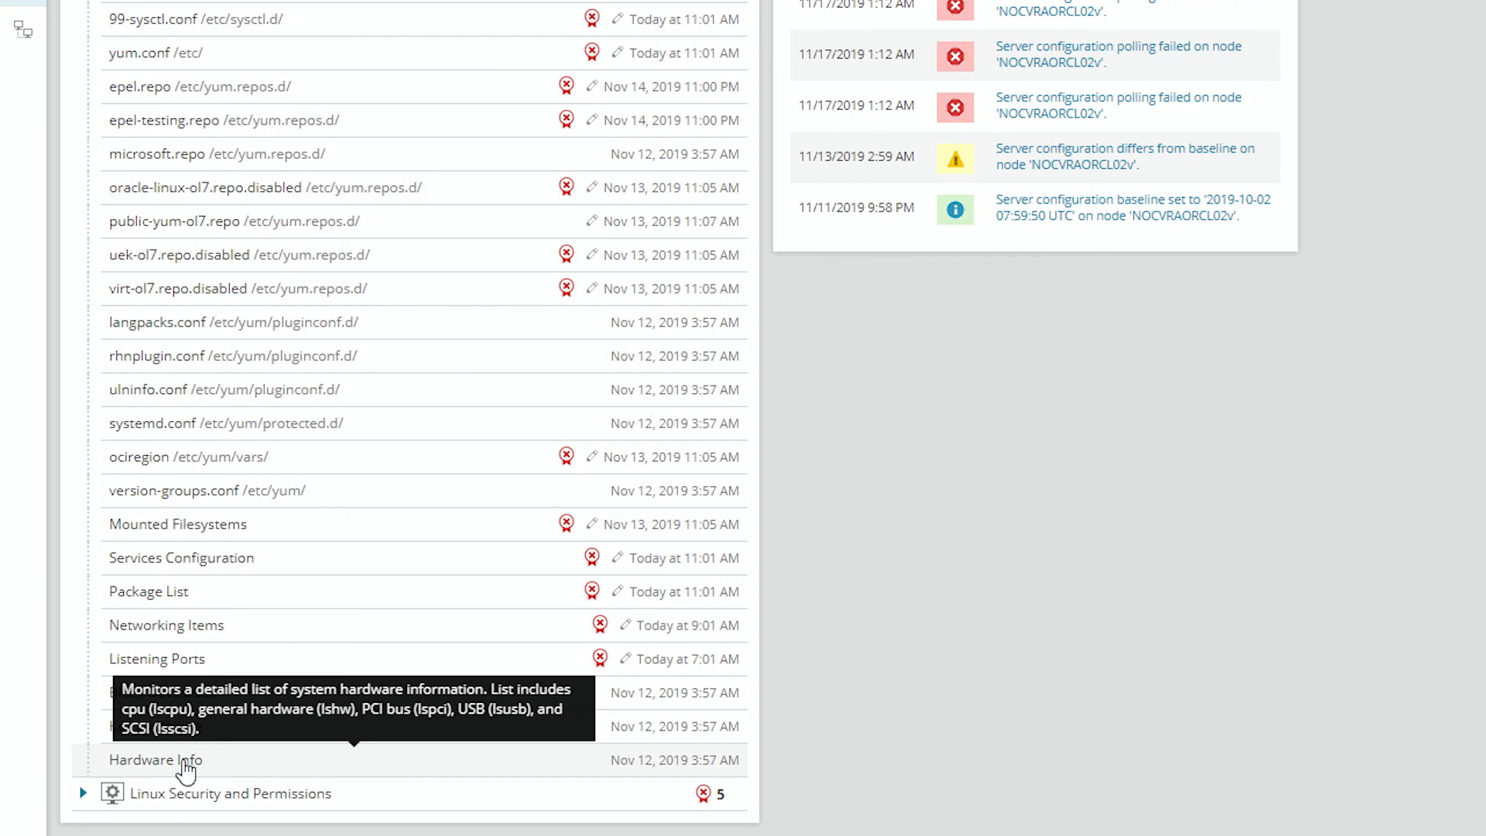
pyautogui.scroll(6, 1383, 505)
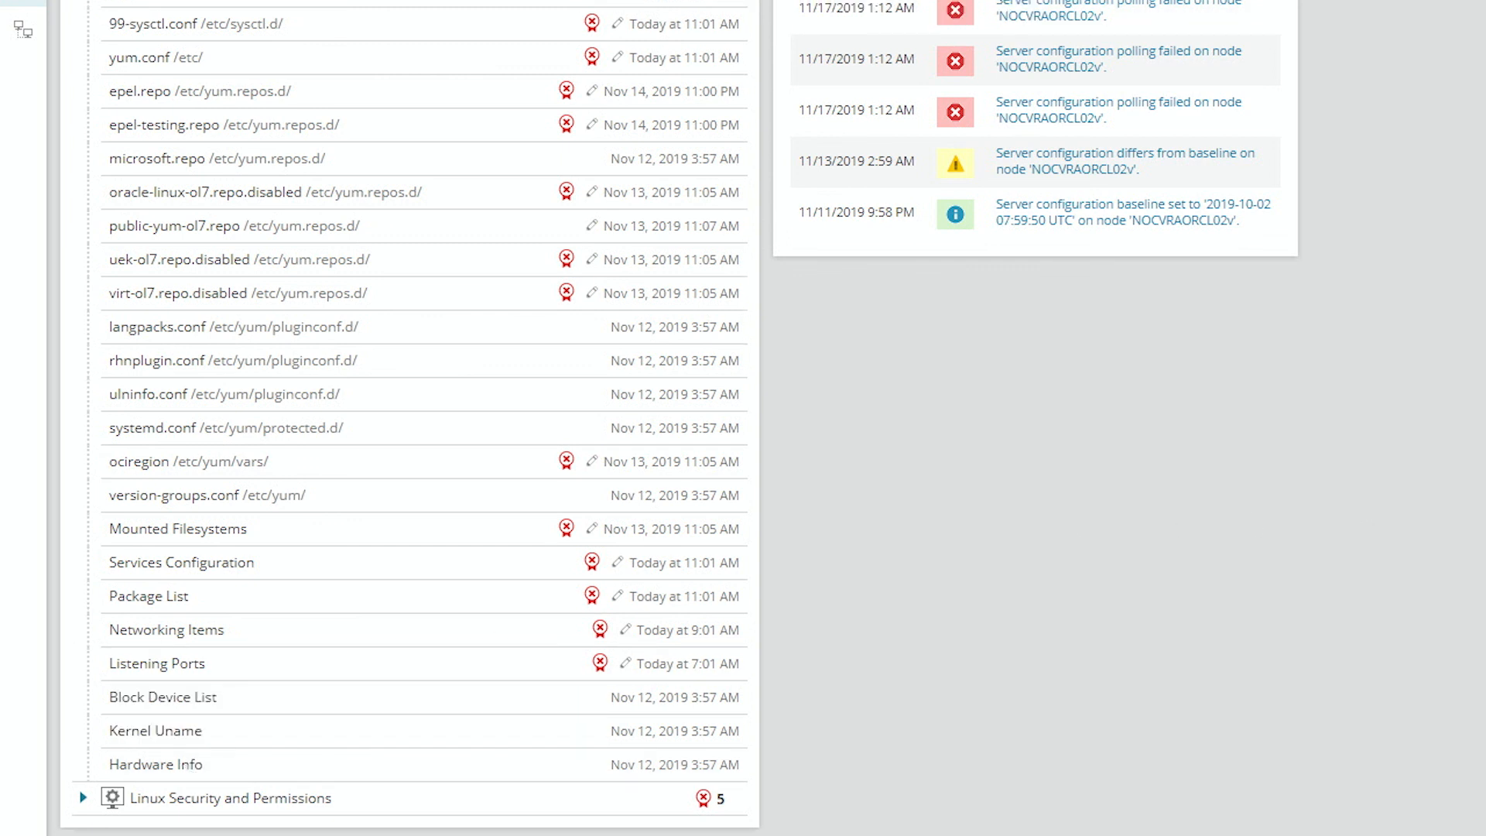
pyautogui.scroll(5, 1382, 505)
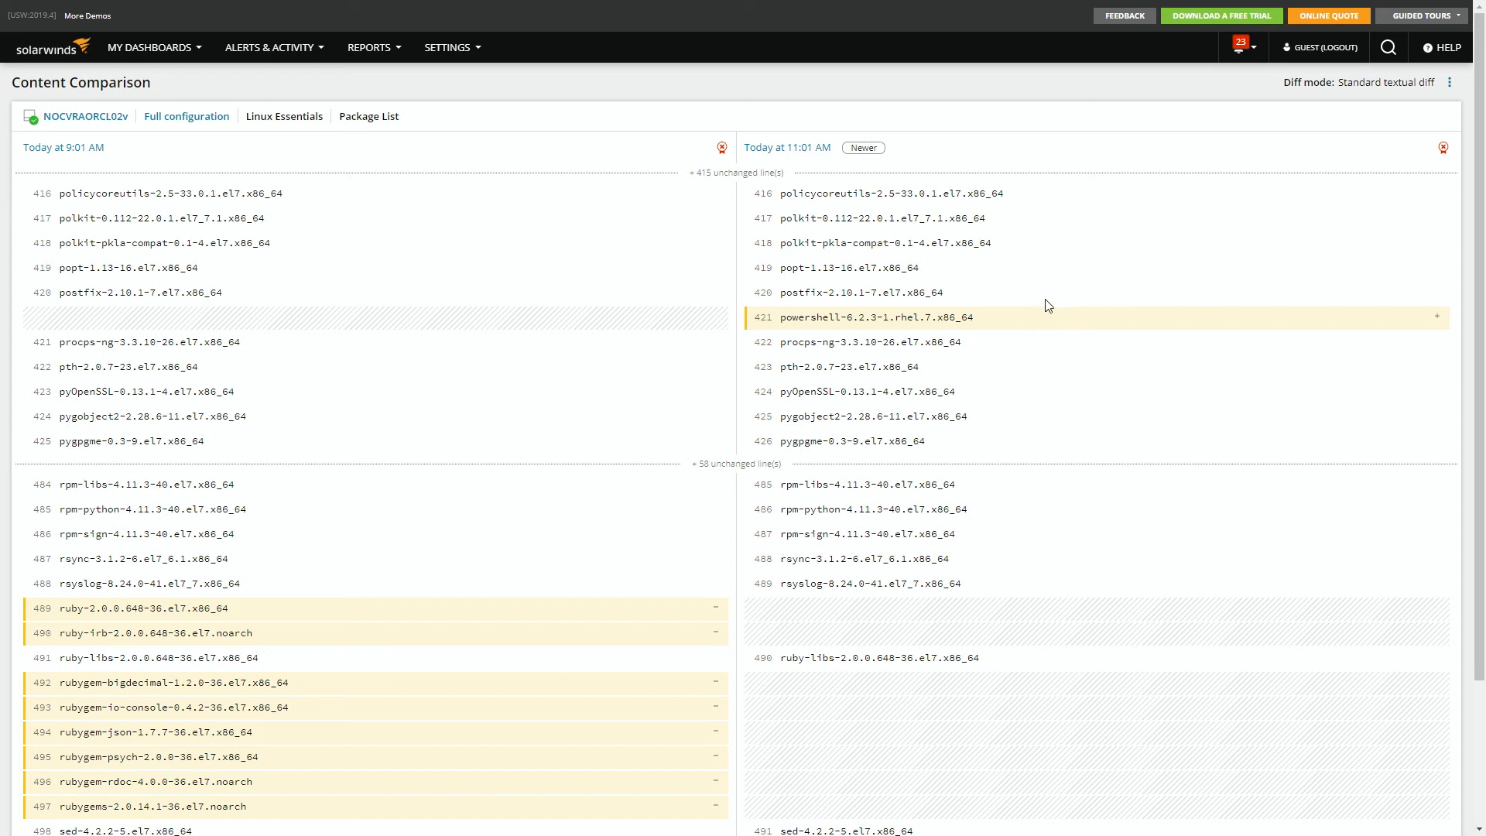
# Check the available character encodings in the encoding settings of the Package List comparison, then cancel without saving
pyautogui.click(1450, 82)
pyautogui.click(1370, 135)
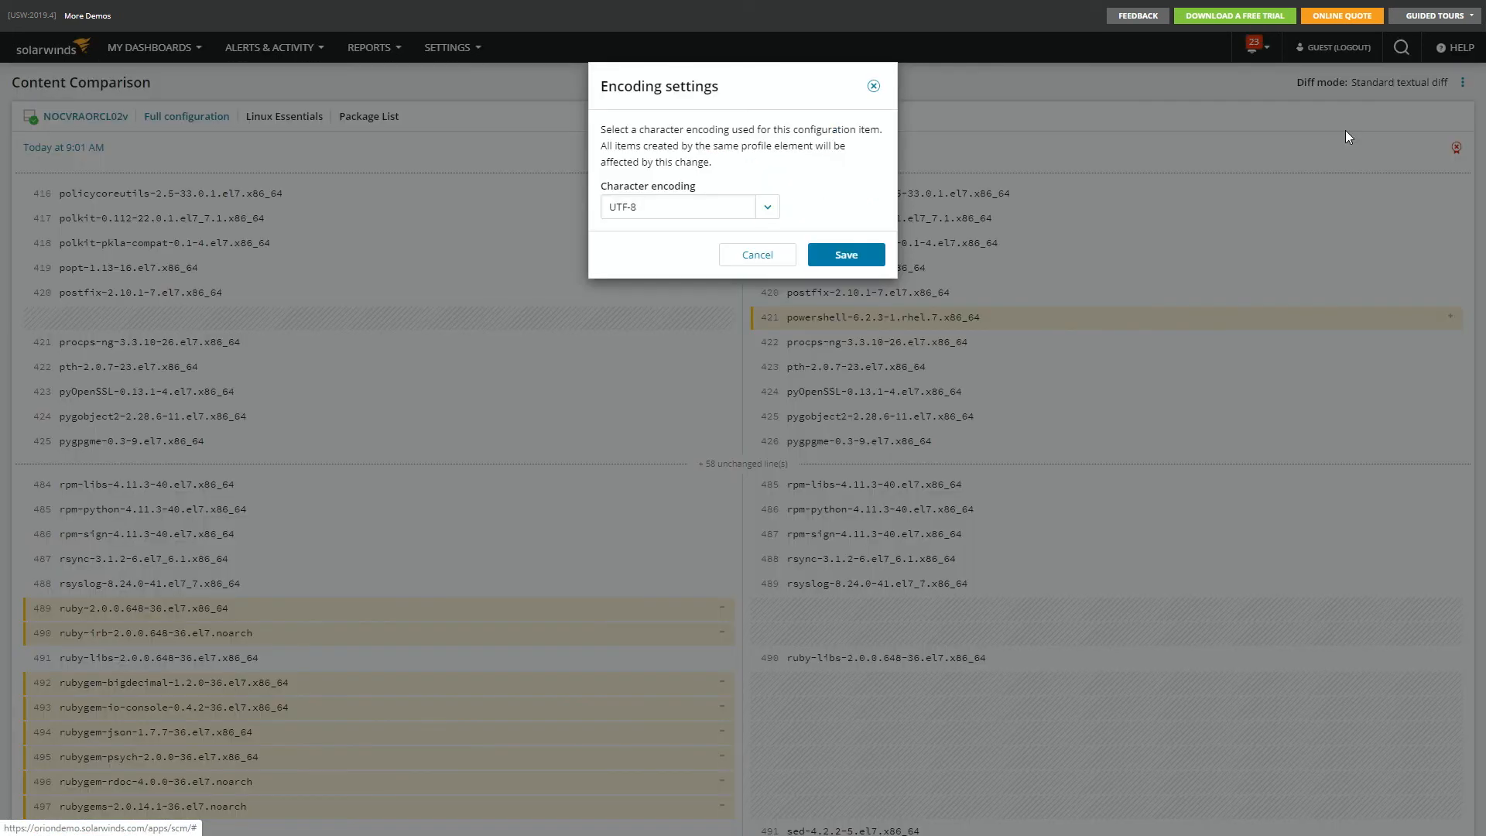
pyautogui.click(768, 207)
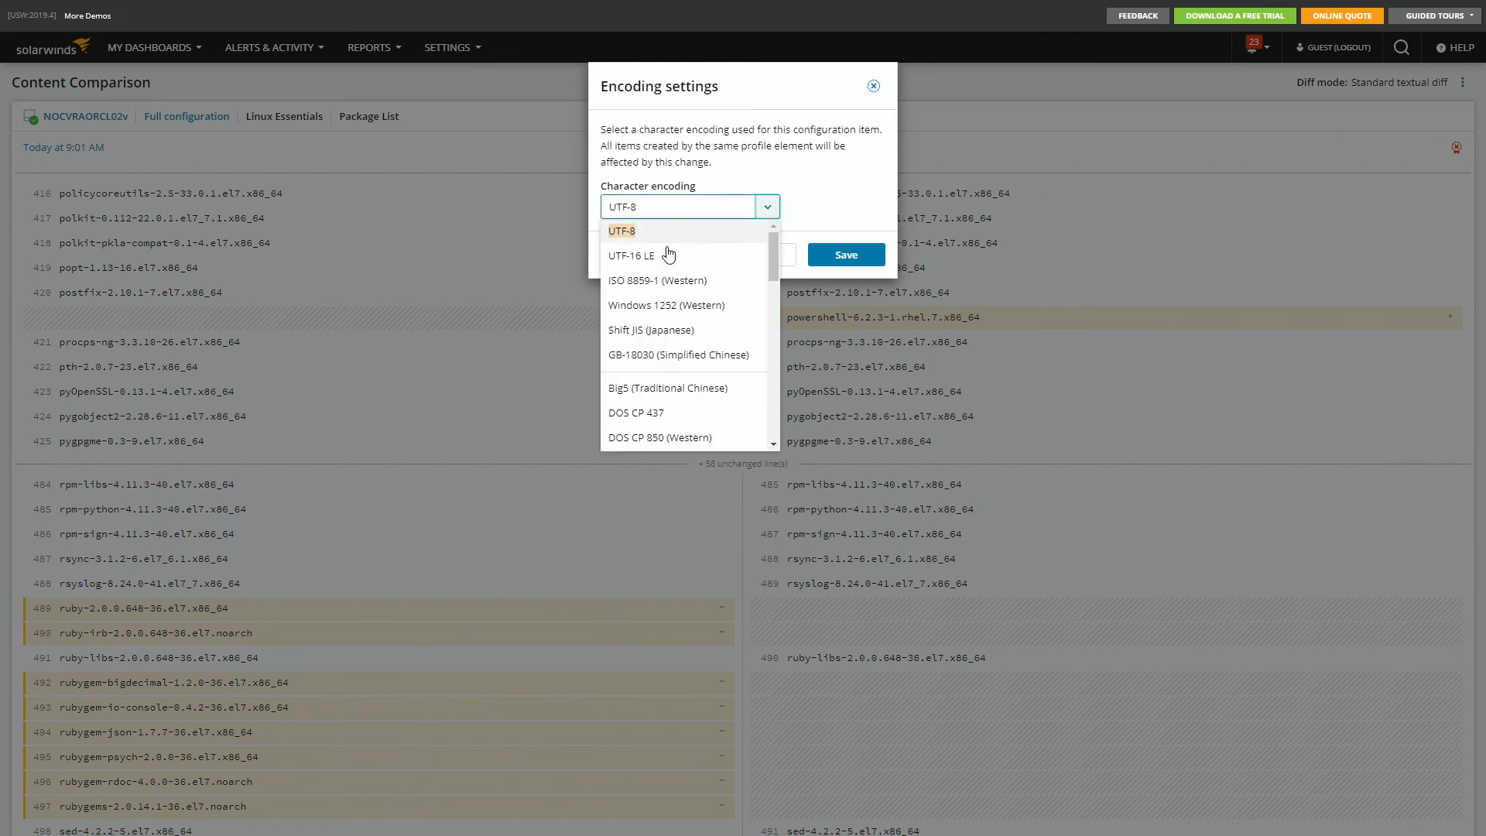
pyautogui.click(846, 211)
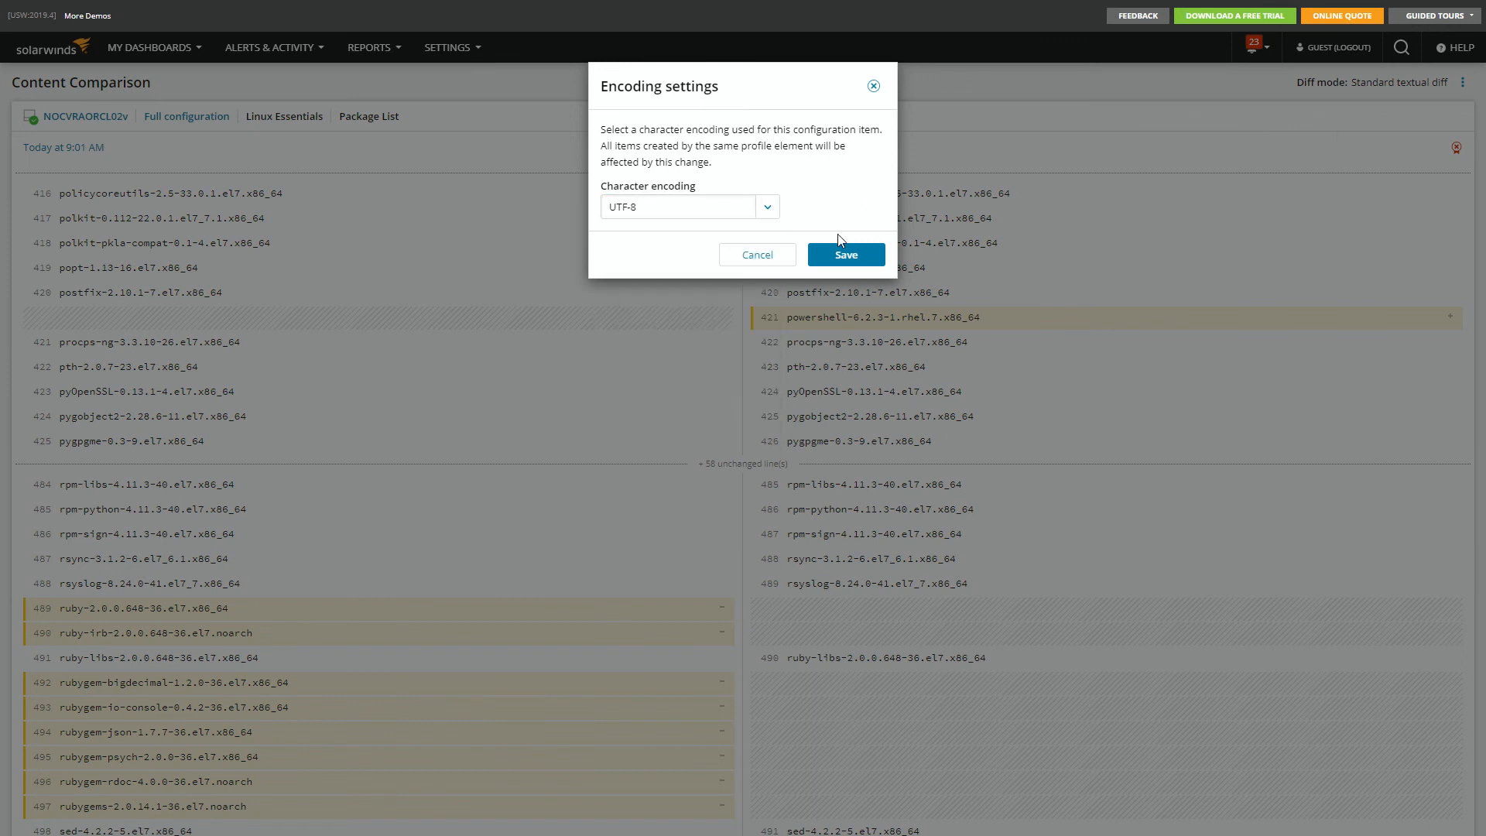
pyautogui.click(744, 257)
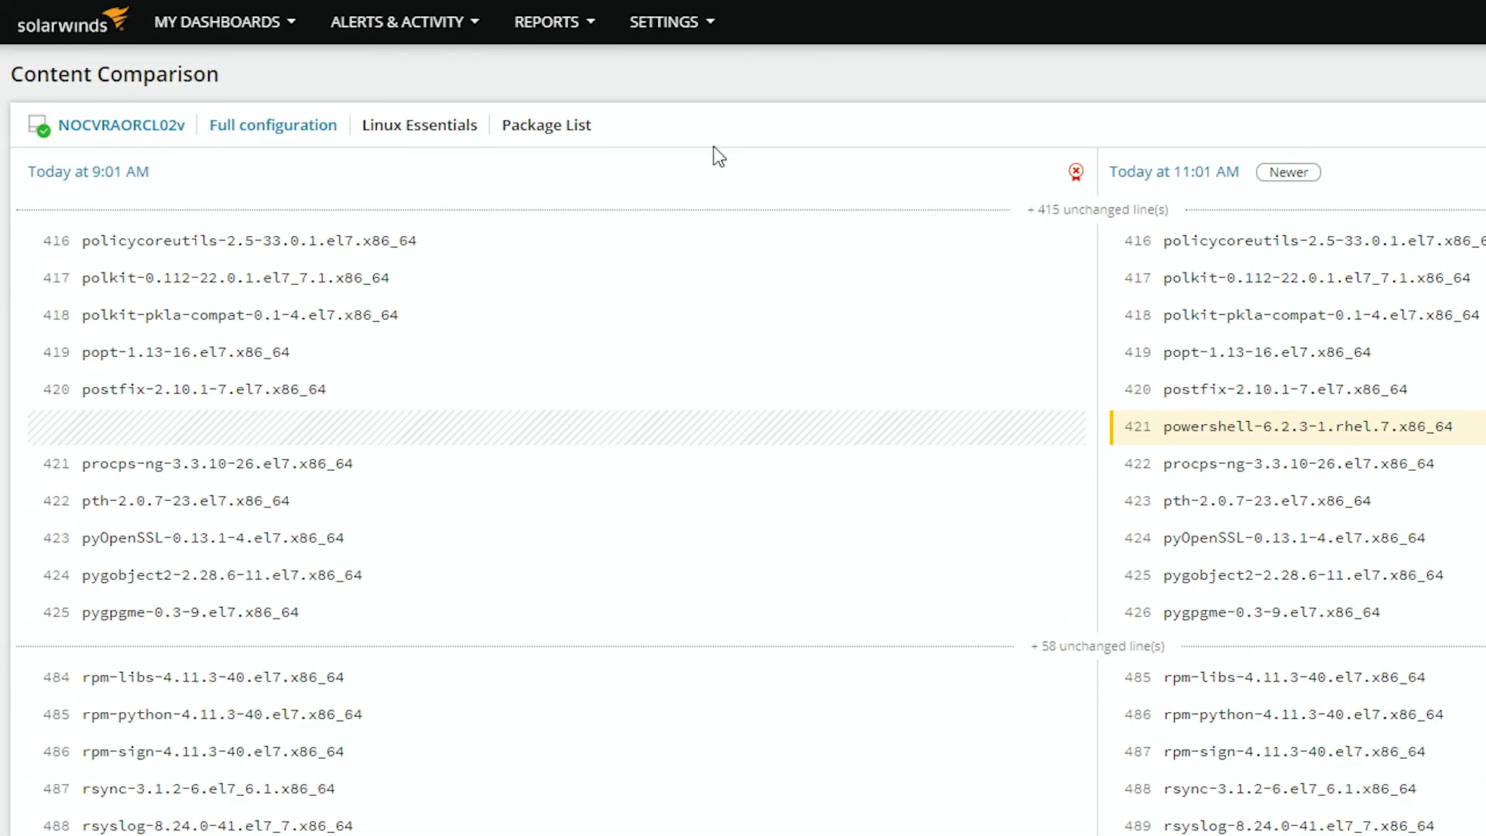
# Examine the added and removed packages in the Package List comparison and check its baseline mismatch marker
pyautogui.scroll(-3, 1213, 749)
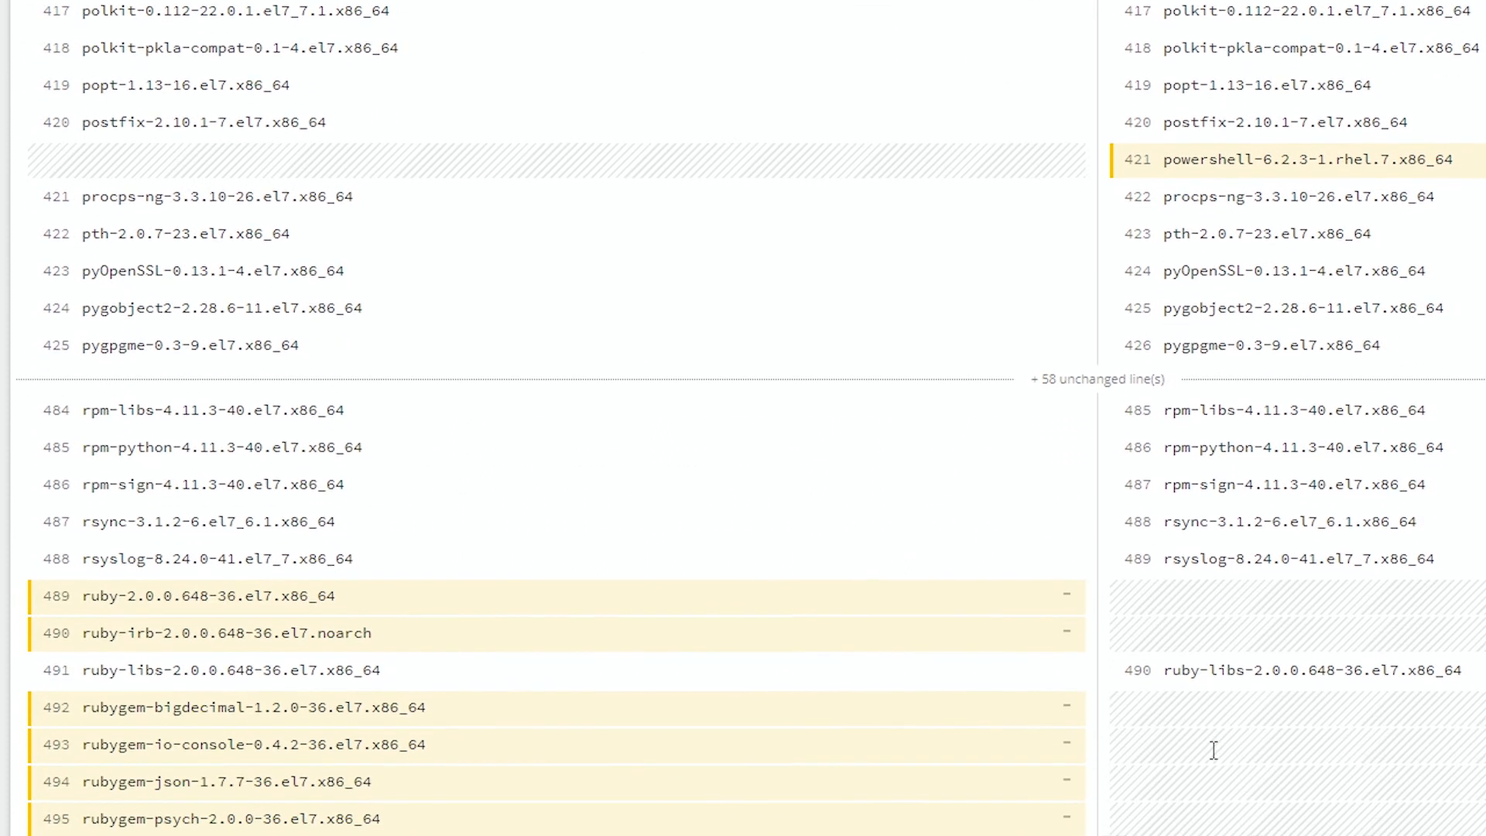
pyautogui.scroll(4, 1211, 750)
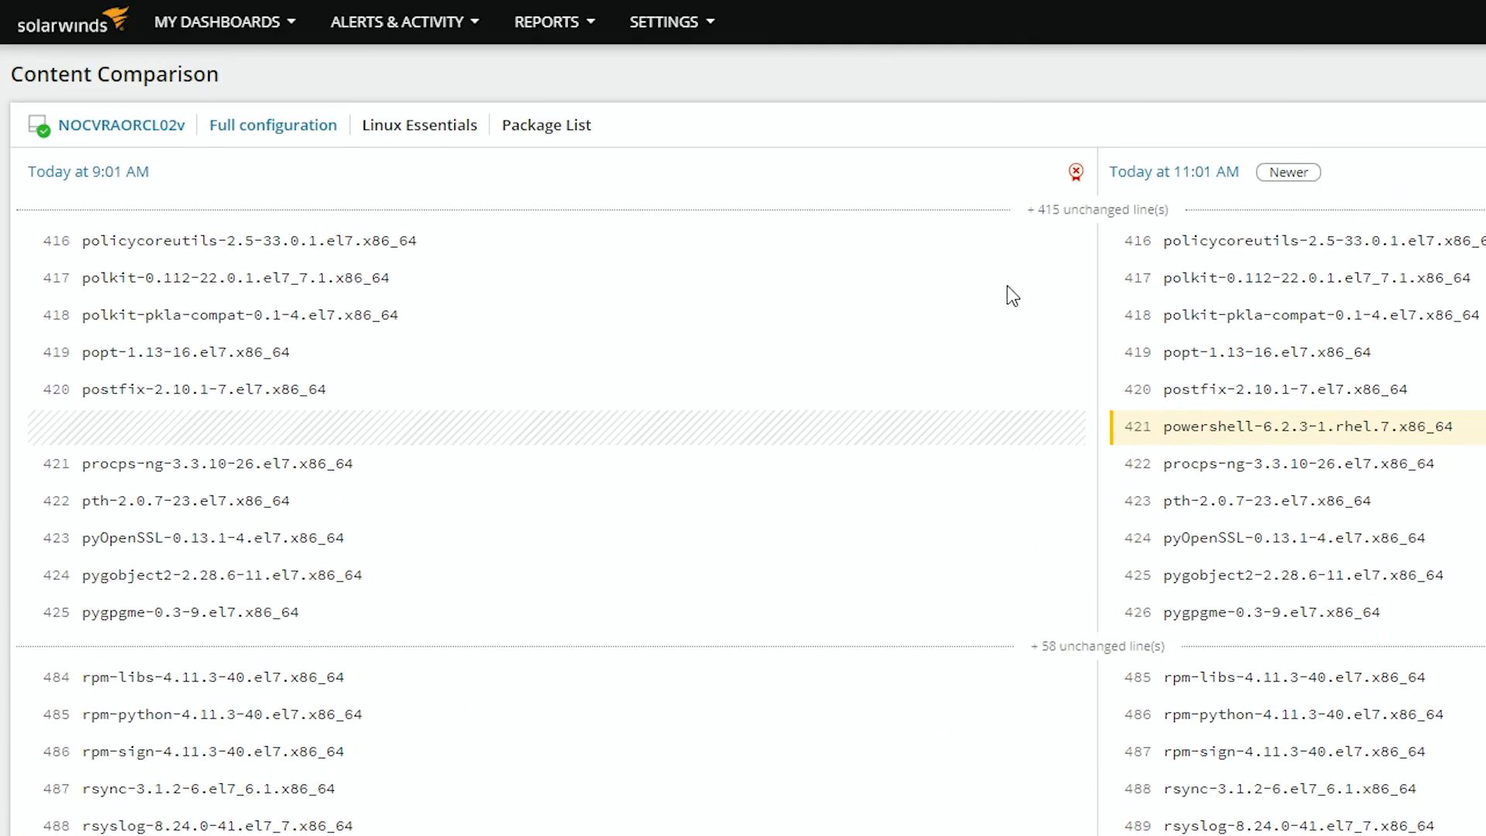
pyautogui.moveTo(1077, 173)
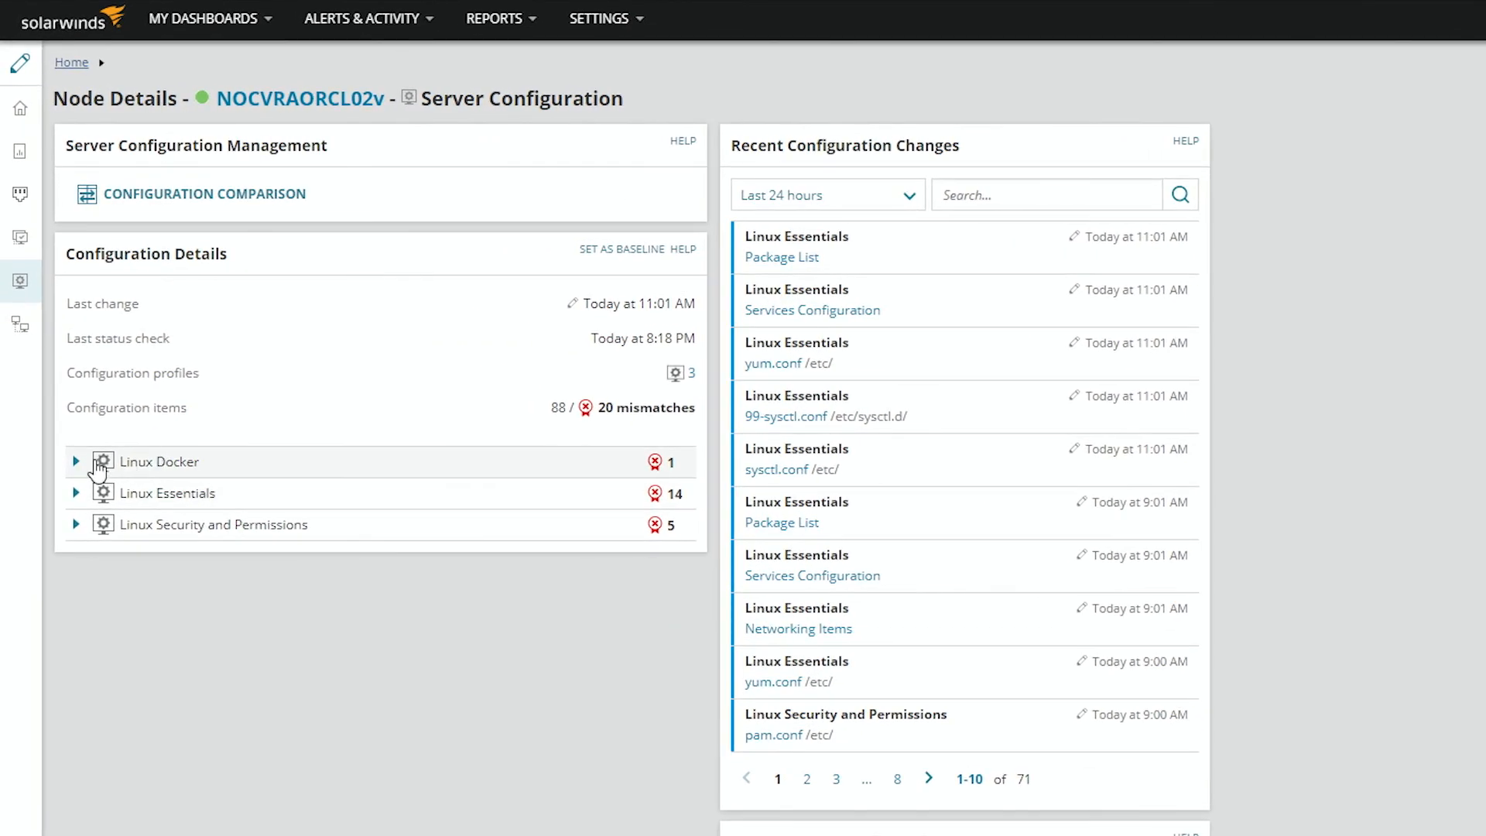
# Expand the Linux Docker profile in the node's configuration details, then go to the Server Configuration Monitor settings
pyautogui.click(76, 463)
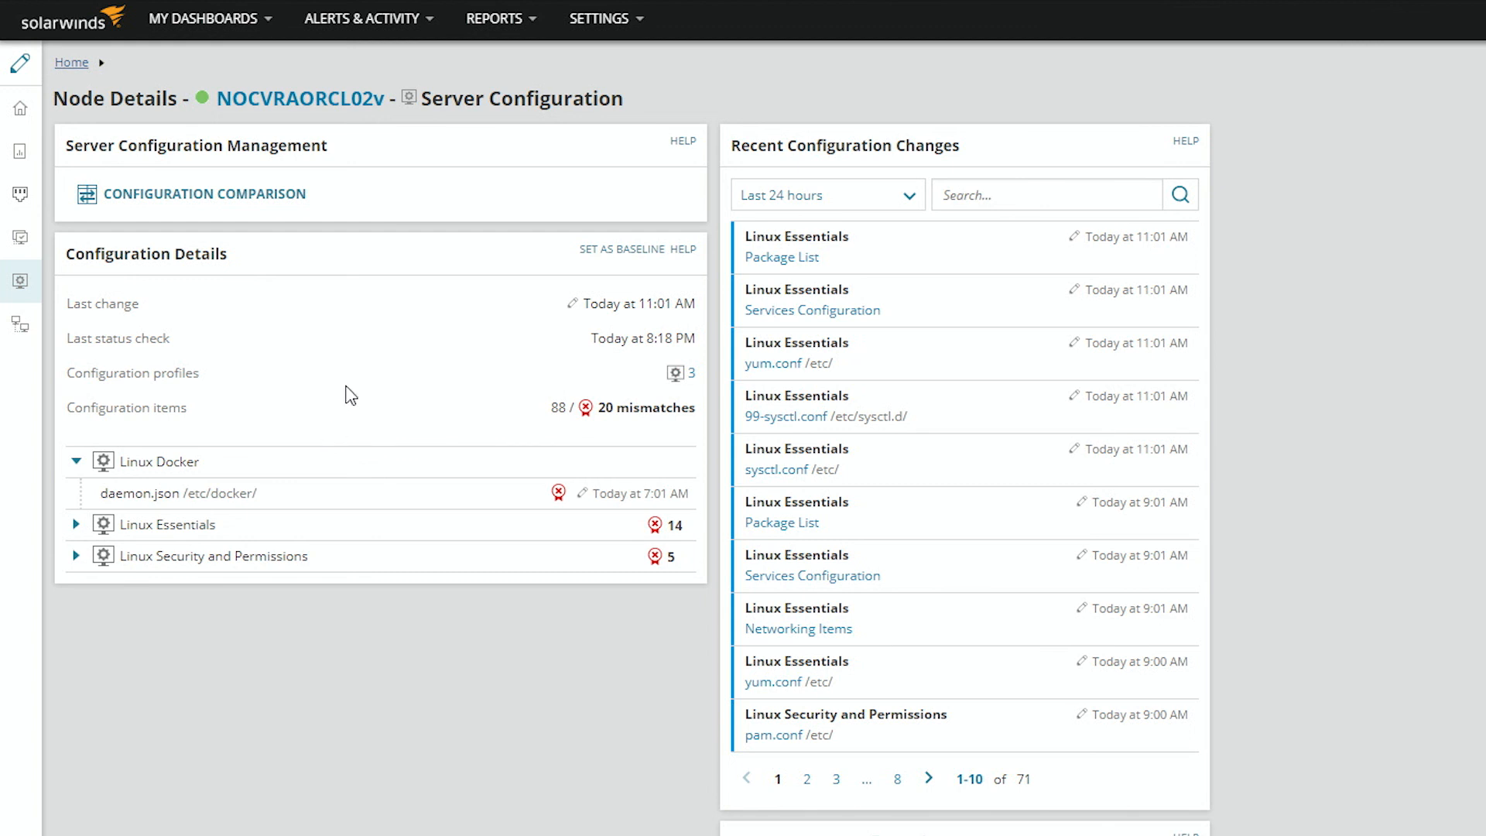
pyautogui.moveTo(624, 31)
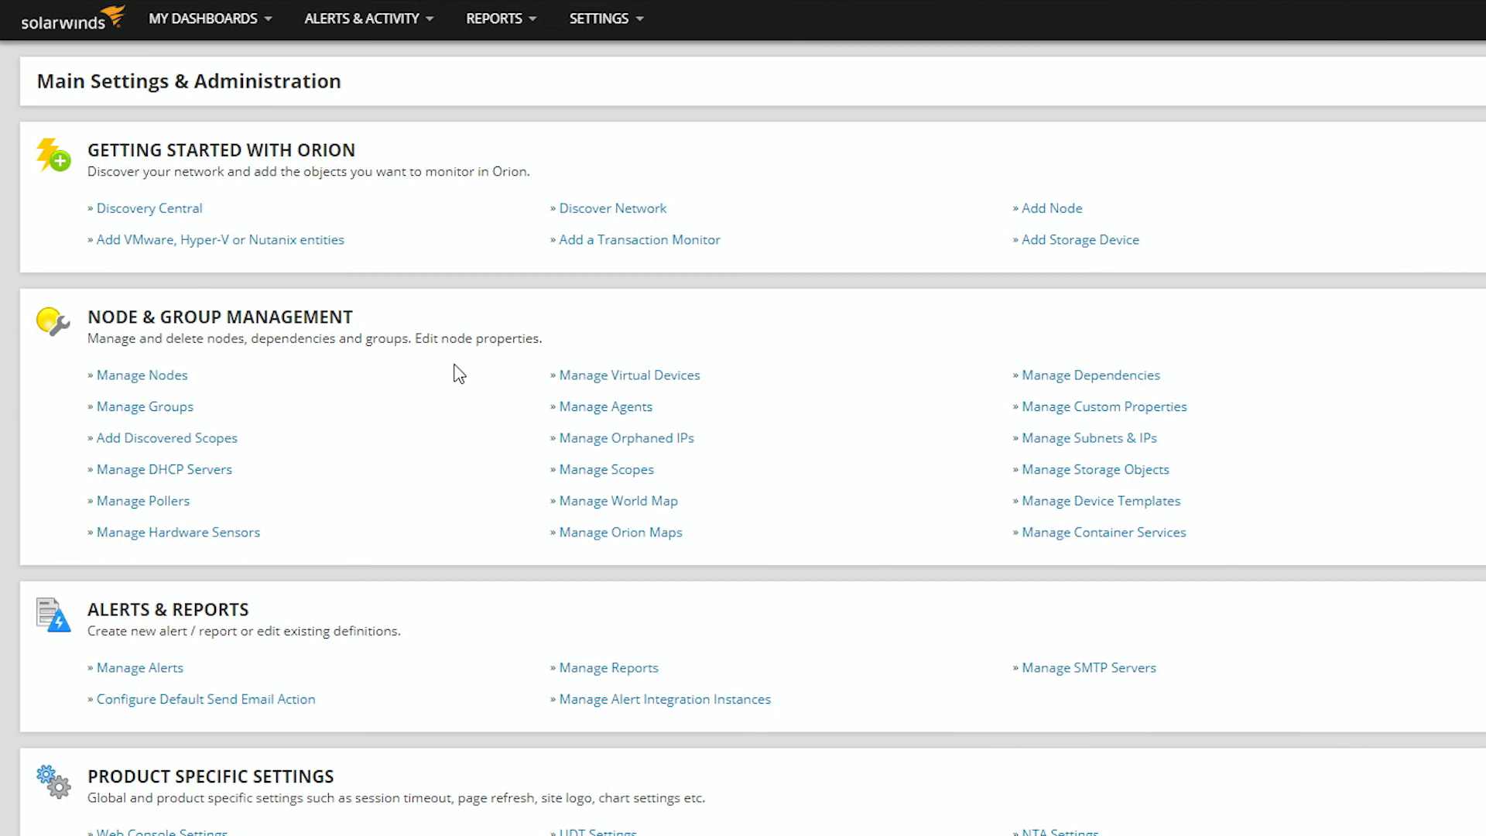
pyautogui.scroll(-4, 1131, 680)
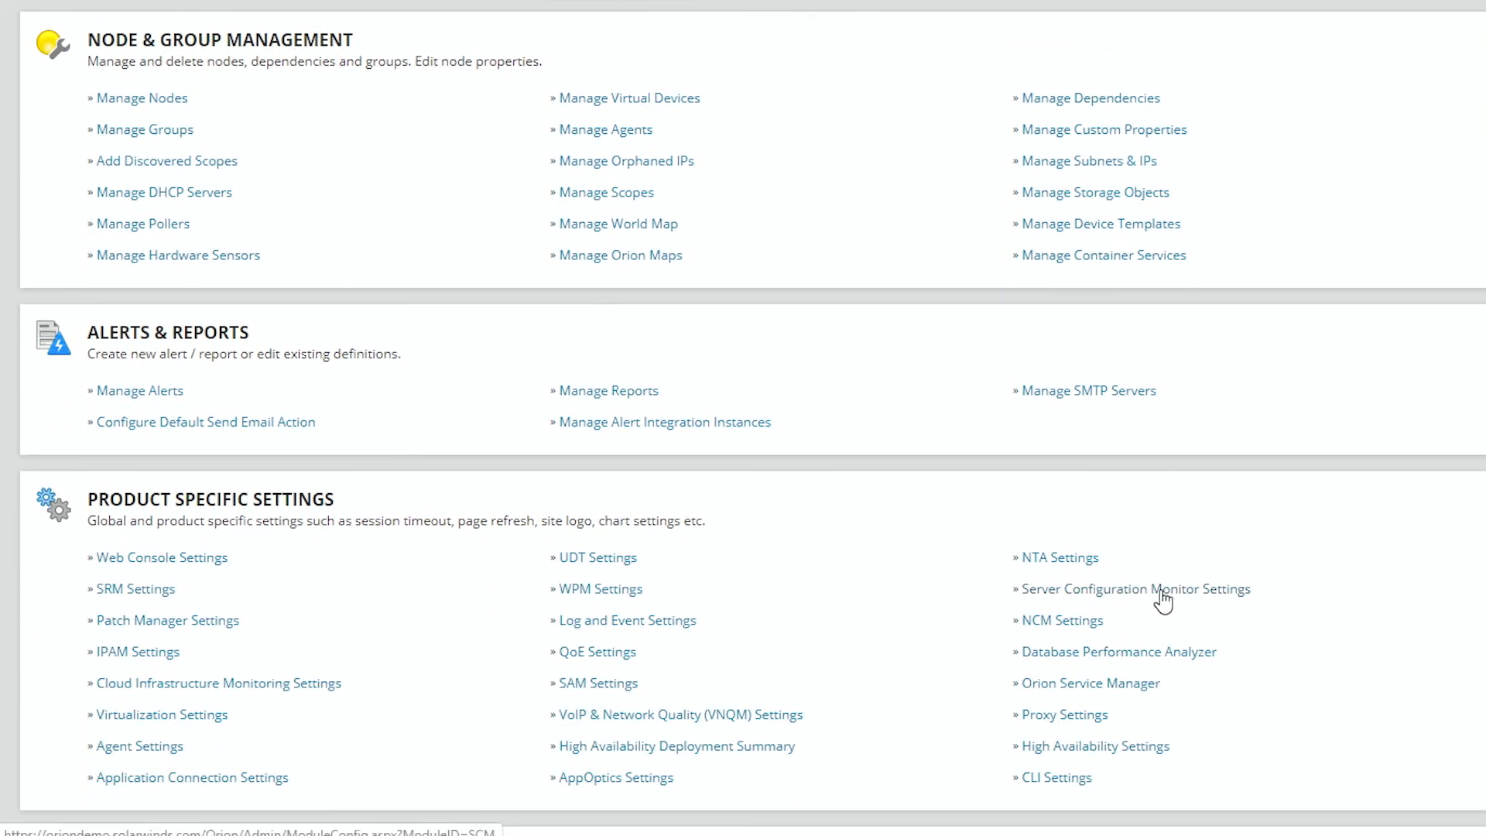
pyautogui.click(1164, 598)
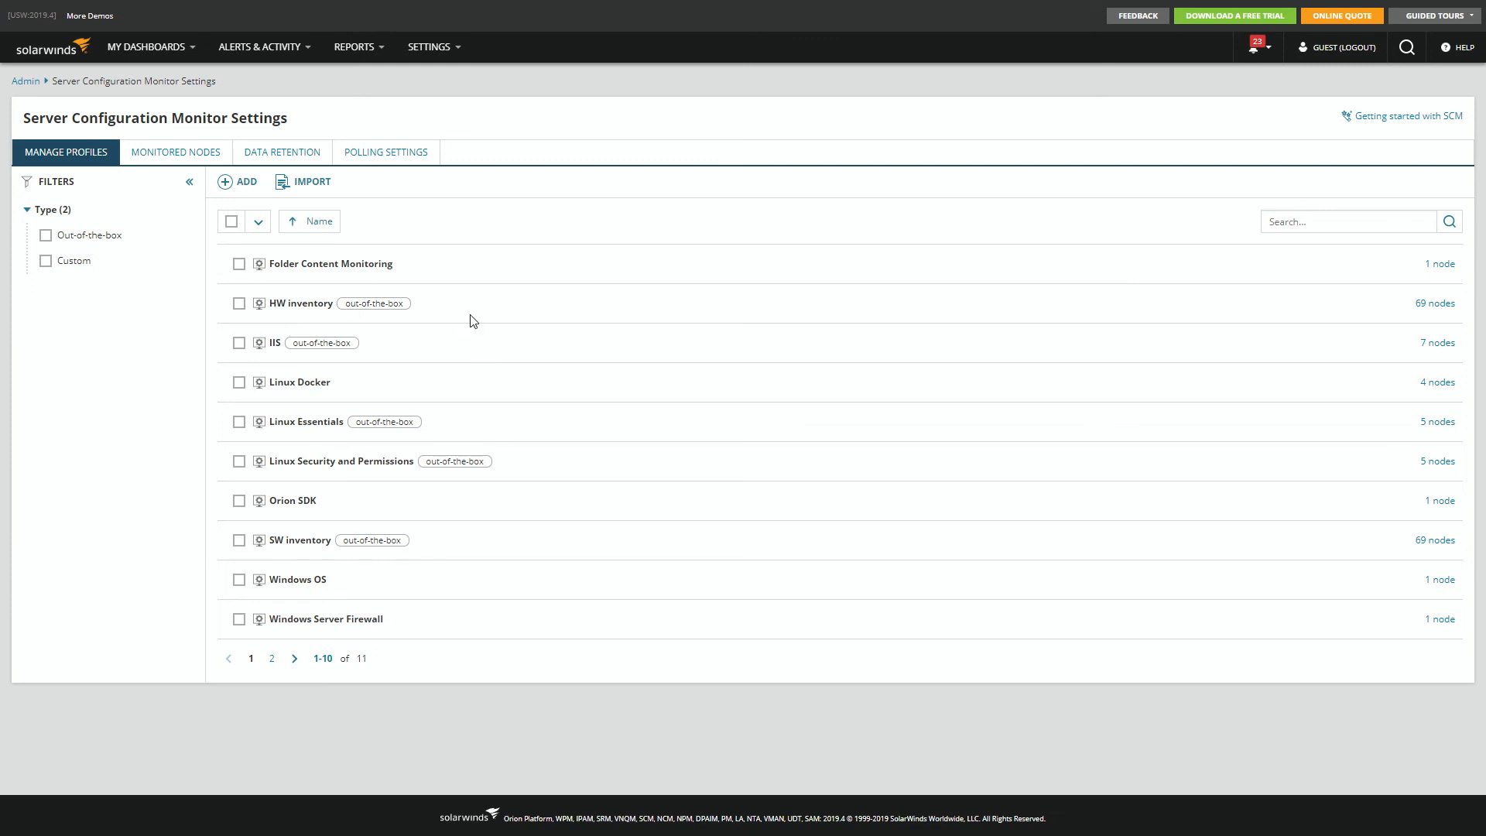
# Start a new configuration profile named abc12 and begin adding a configuration element to it
pyautogui.click(240, 184)
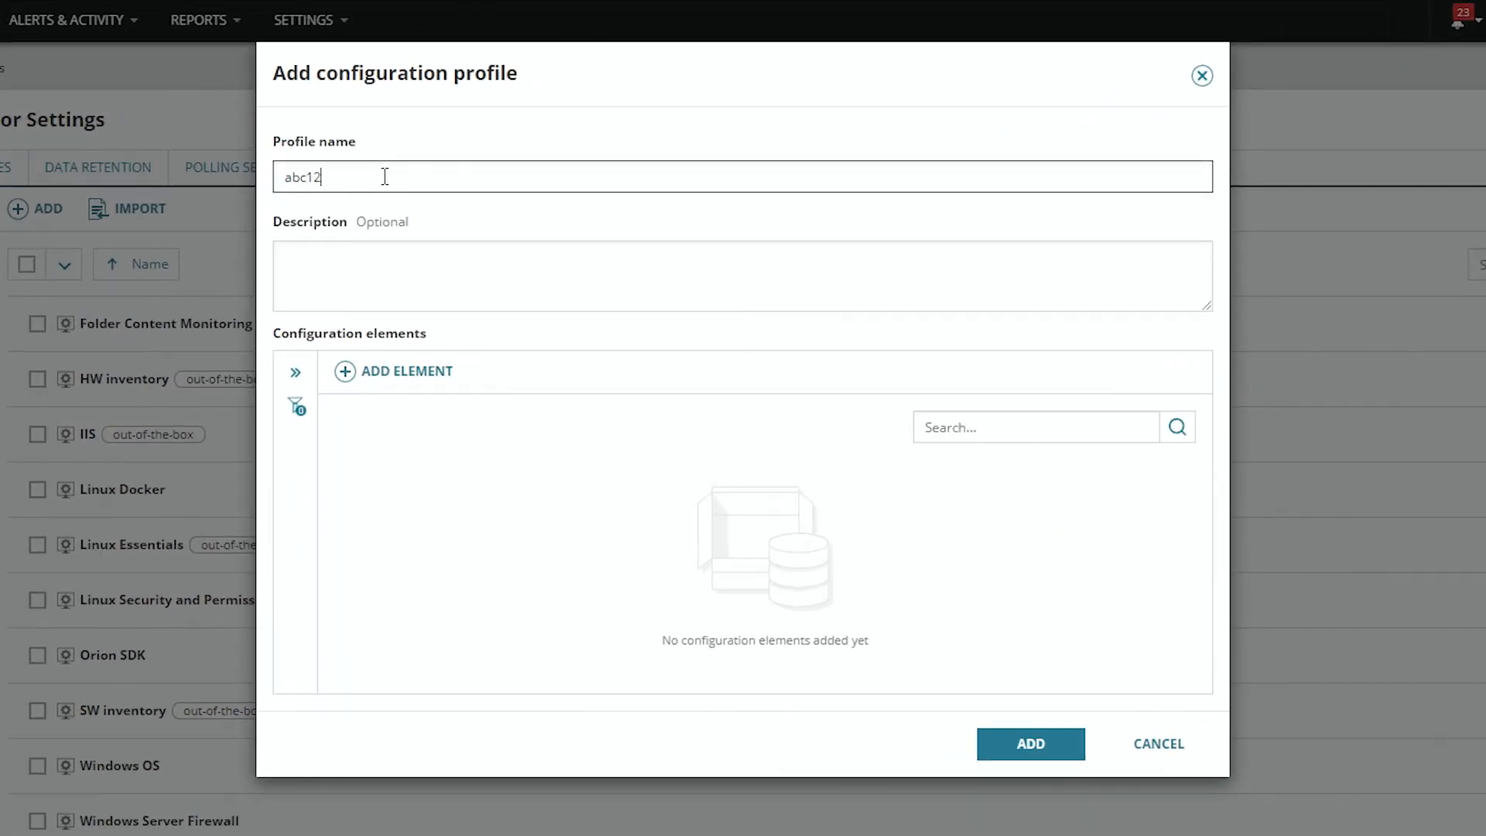
pyautogui.doubleClick(349, 174)
pyautogui.click(386, 376)
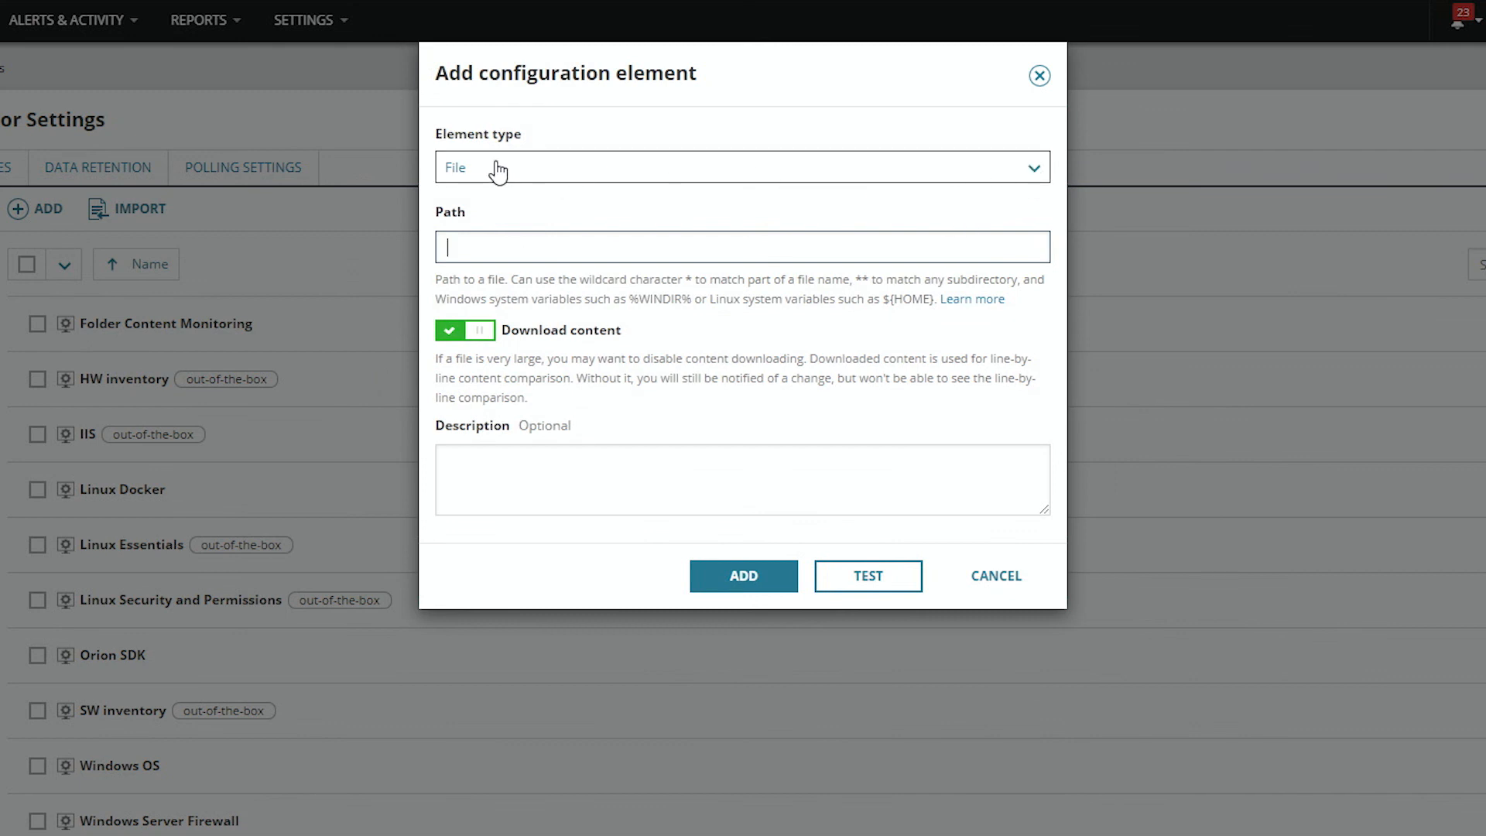
pyautogui.click(798, 304)
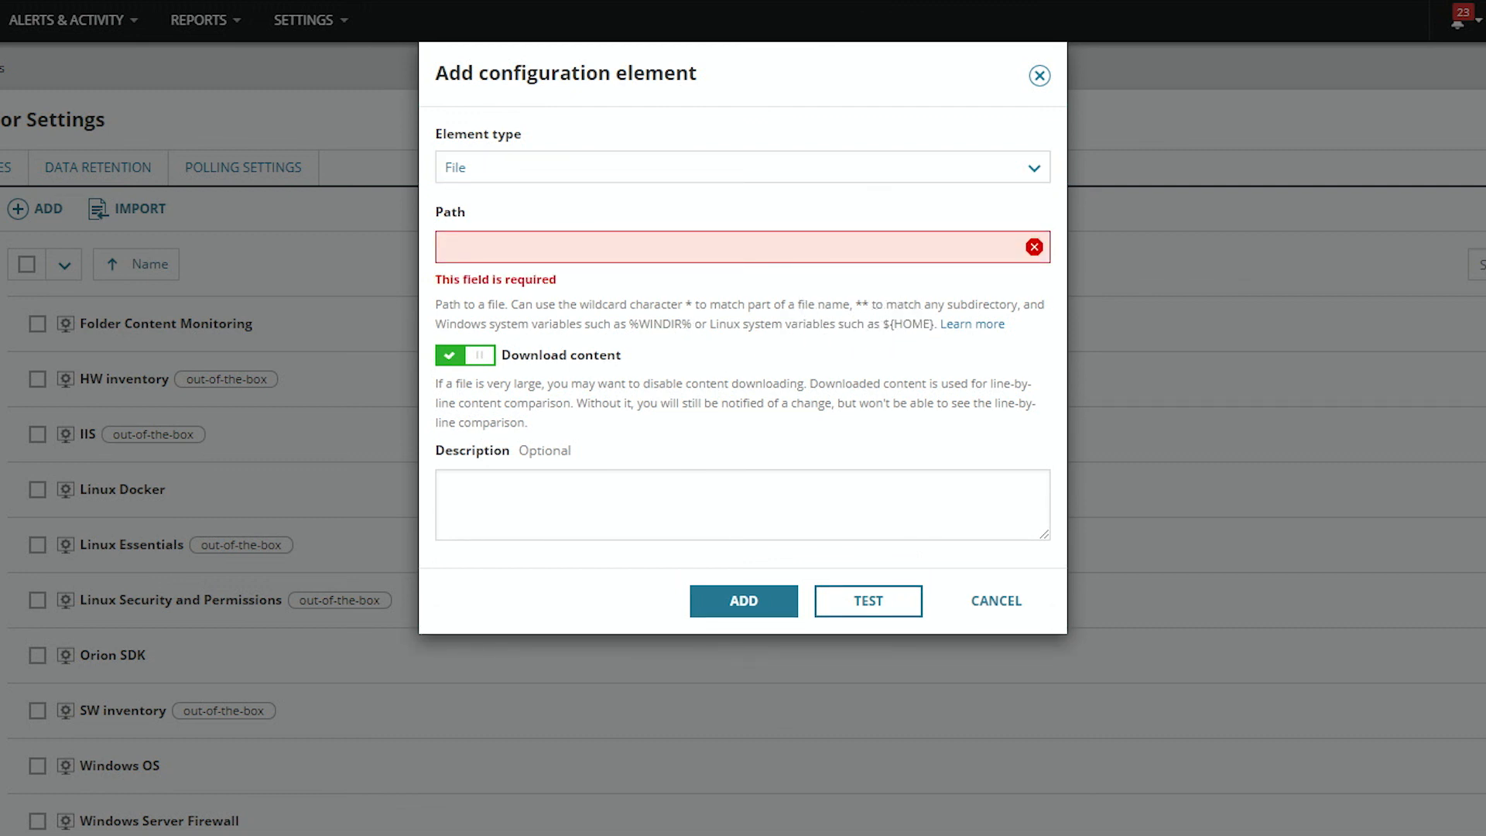
pyautogui.write('ime')
pyautogui.click(499, 241)
pyautogui.write('h')
pyautogui.moveTo(531, 248); pyautogui.dragTo(385, 226)
pyautogui.press('BackSpace')
# Set the new configuration element's type to Linux script
pyautogui.click(1030, 171)
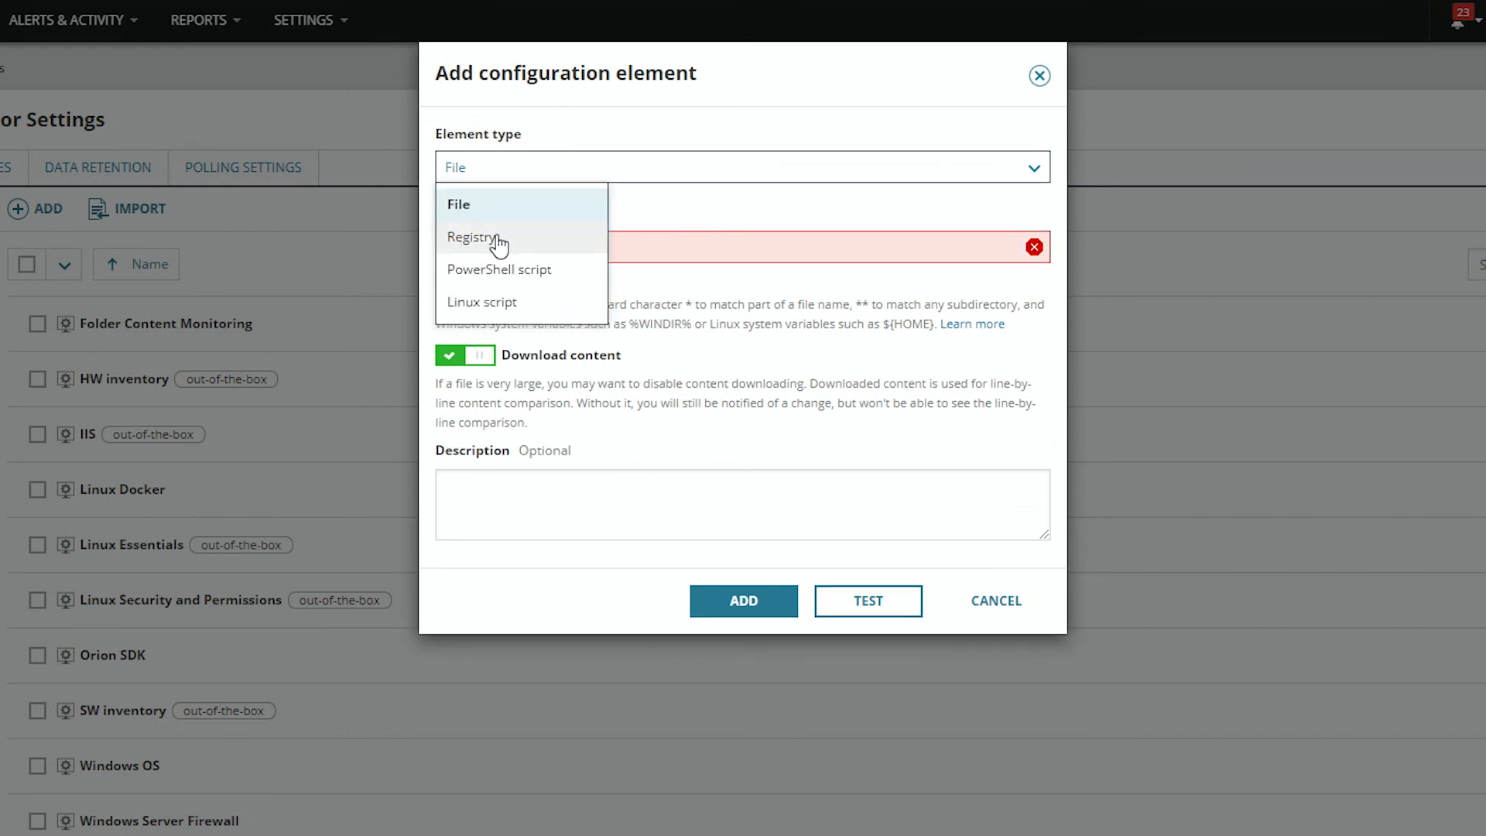
pyautogui.click(486, 310)
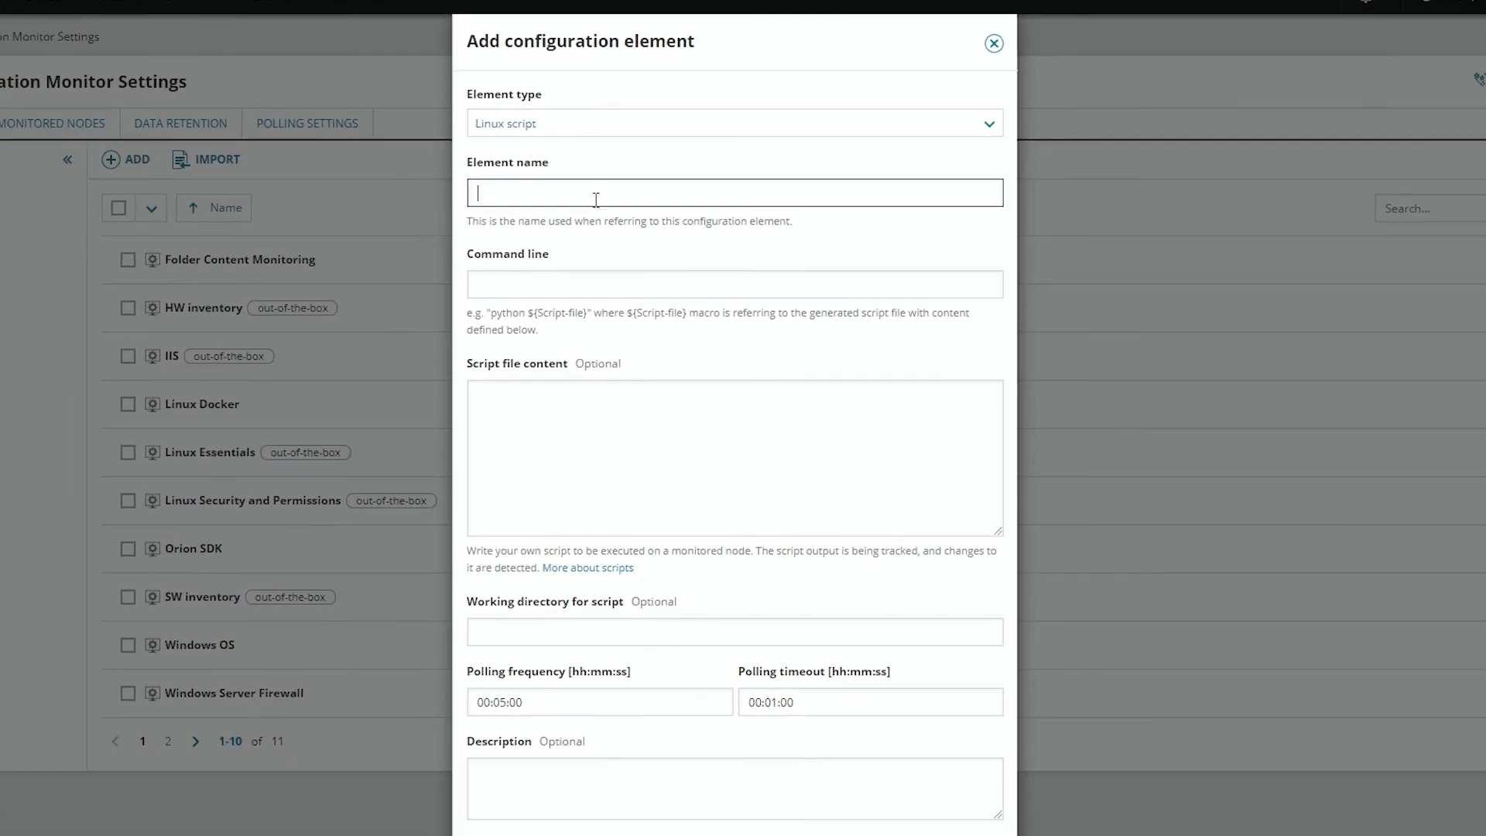
# Compare the configuration element form for PowerShell script with the one for Linux script
pyautogui.click(977, 109)
pyautogui.click(524, 192)
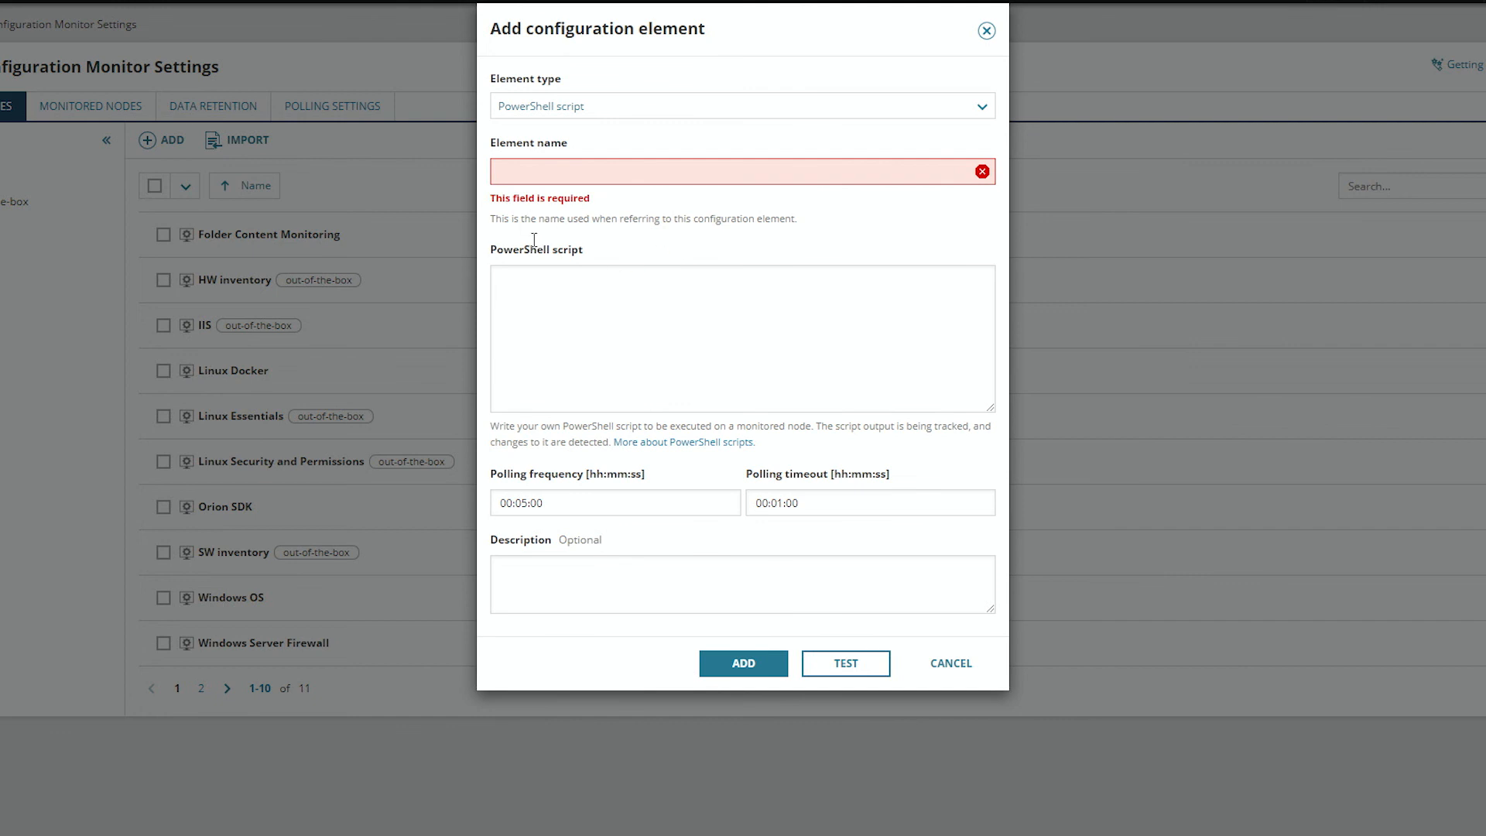
pyautogui.click(980, 107)
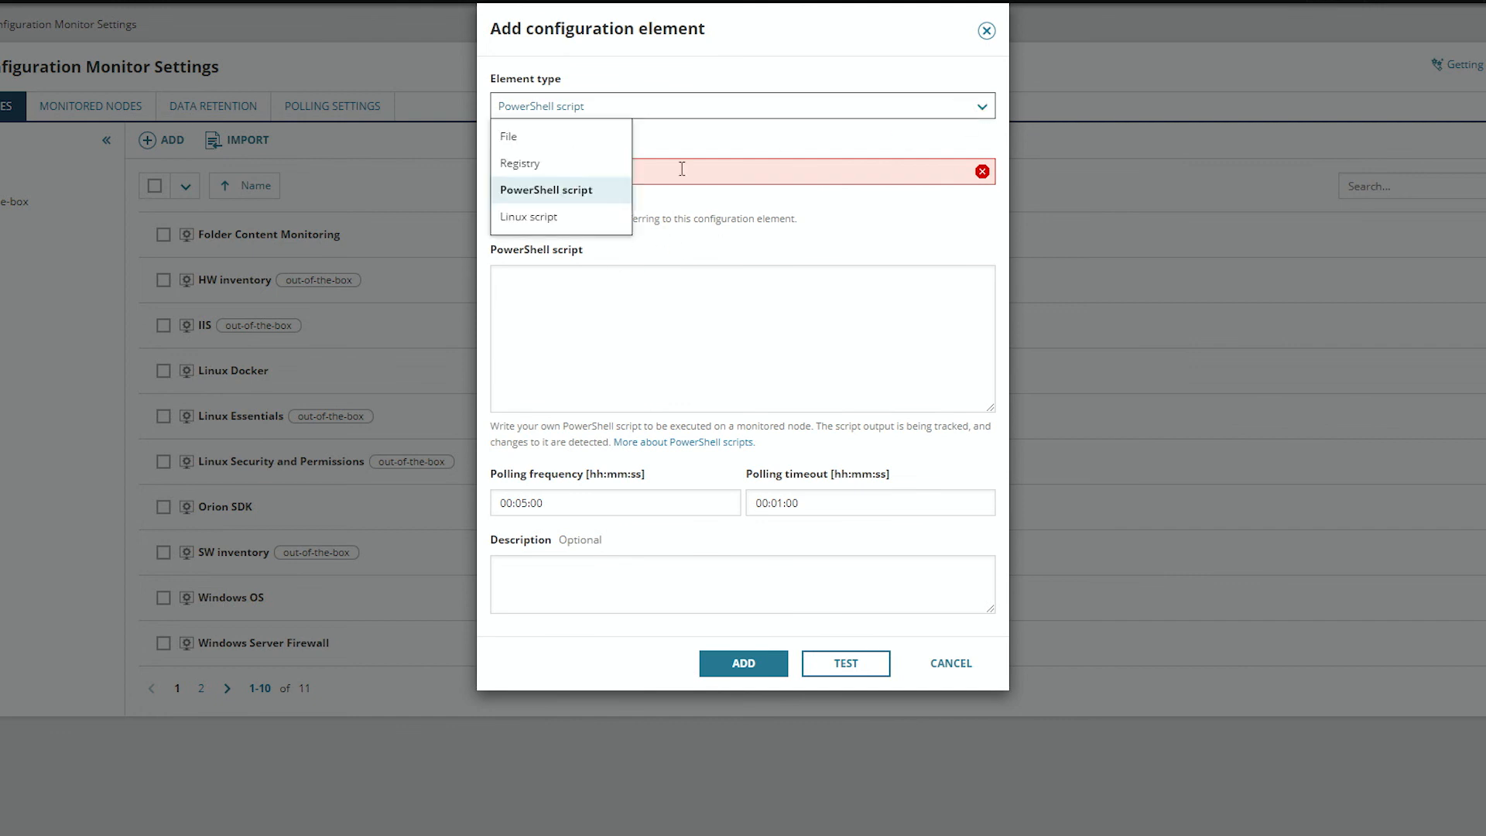
pyautogui.click(531, 217)
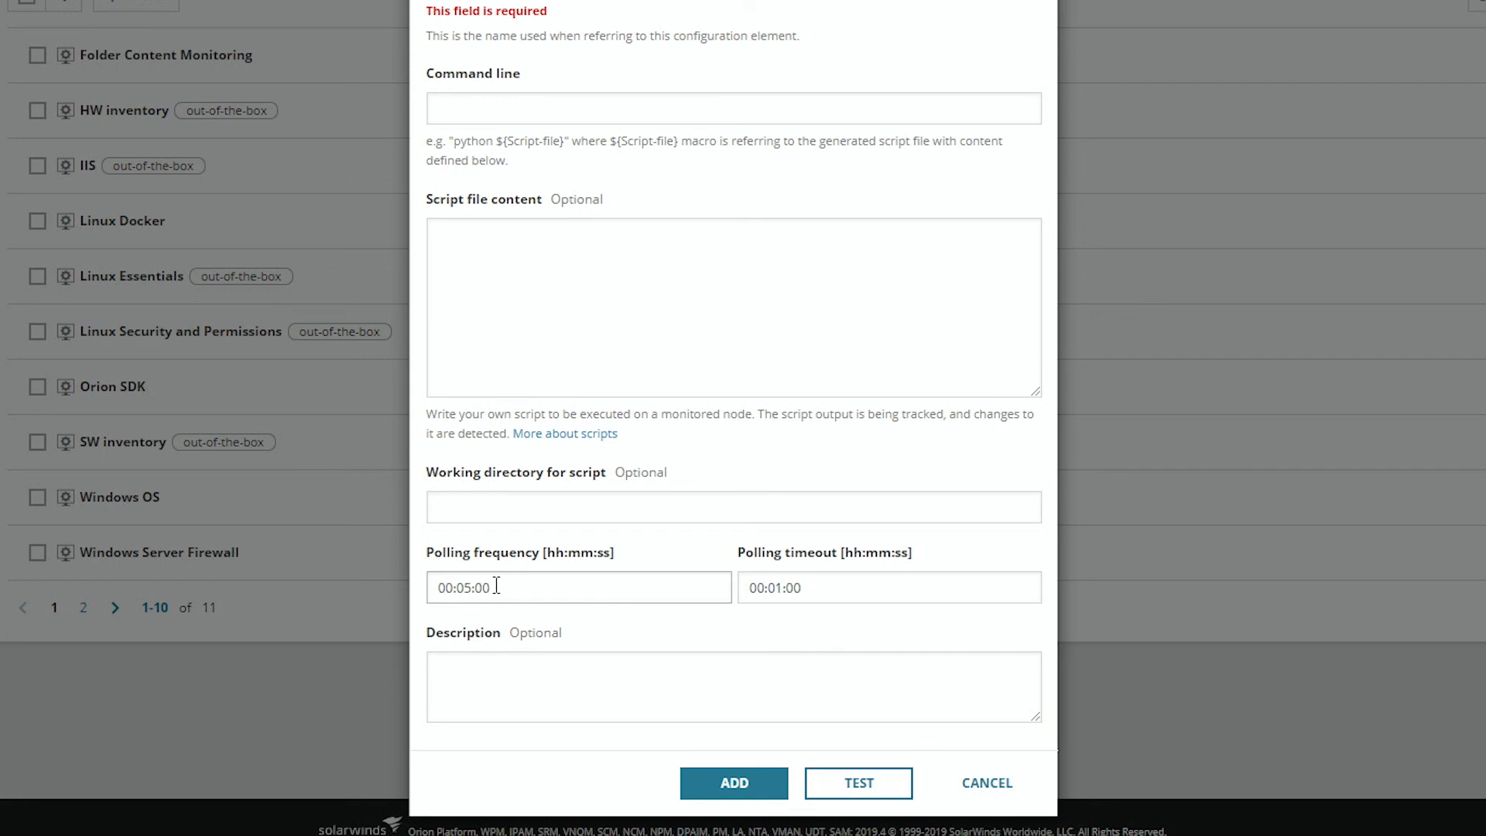
# Check the polling timeout and the available element types, then discard the configuration element and the unsaved profile
pyautogui.moveTo(808, 587); pyautogui.dragTo(710, 587)
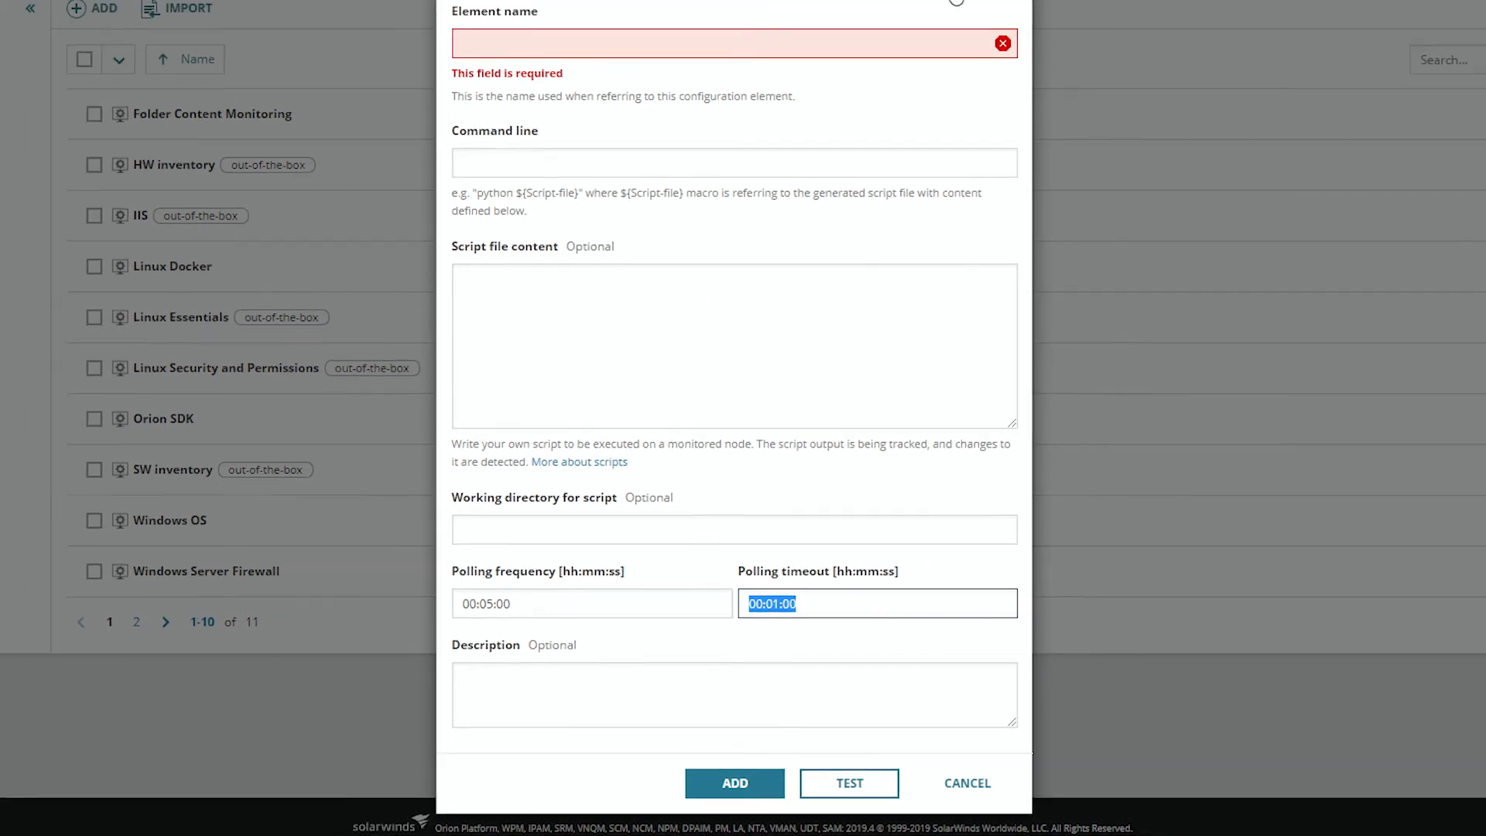
pyautogui.click(943, 152)
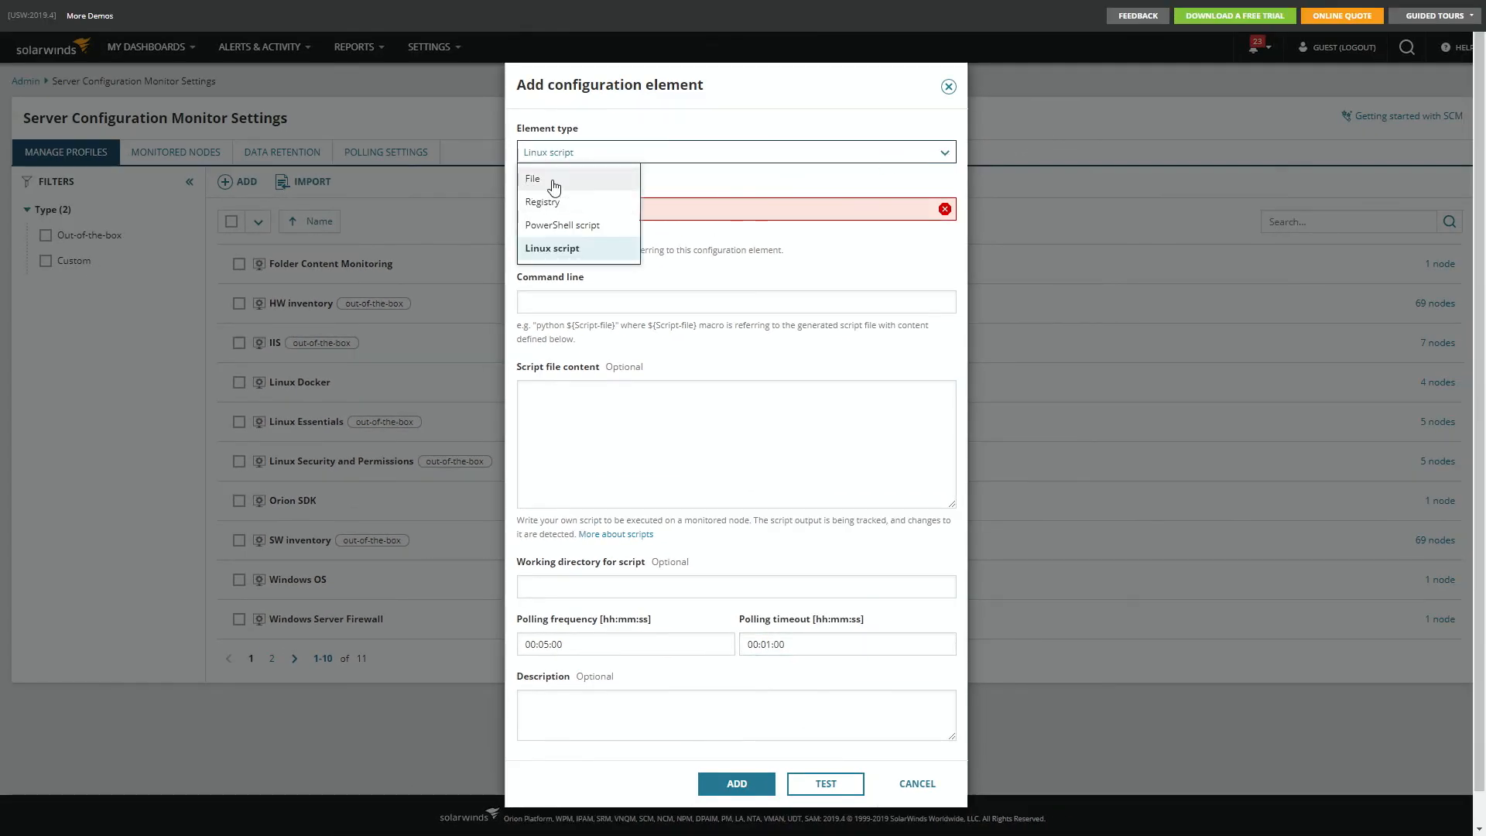
pyautogui.click(848, 91)
pyautogui.click(950, 88)
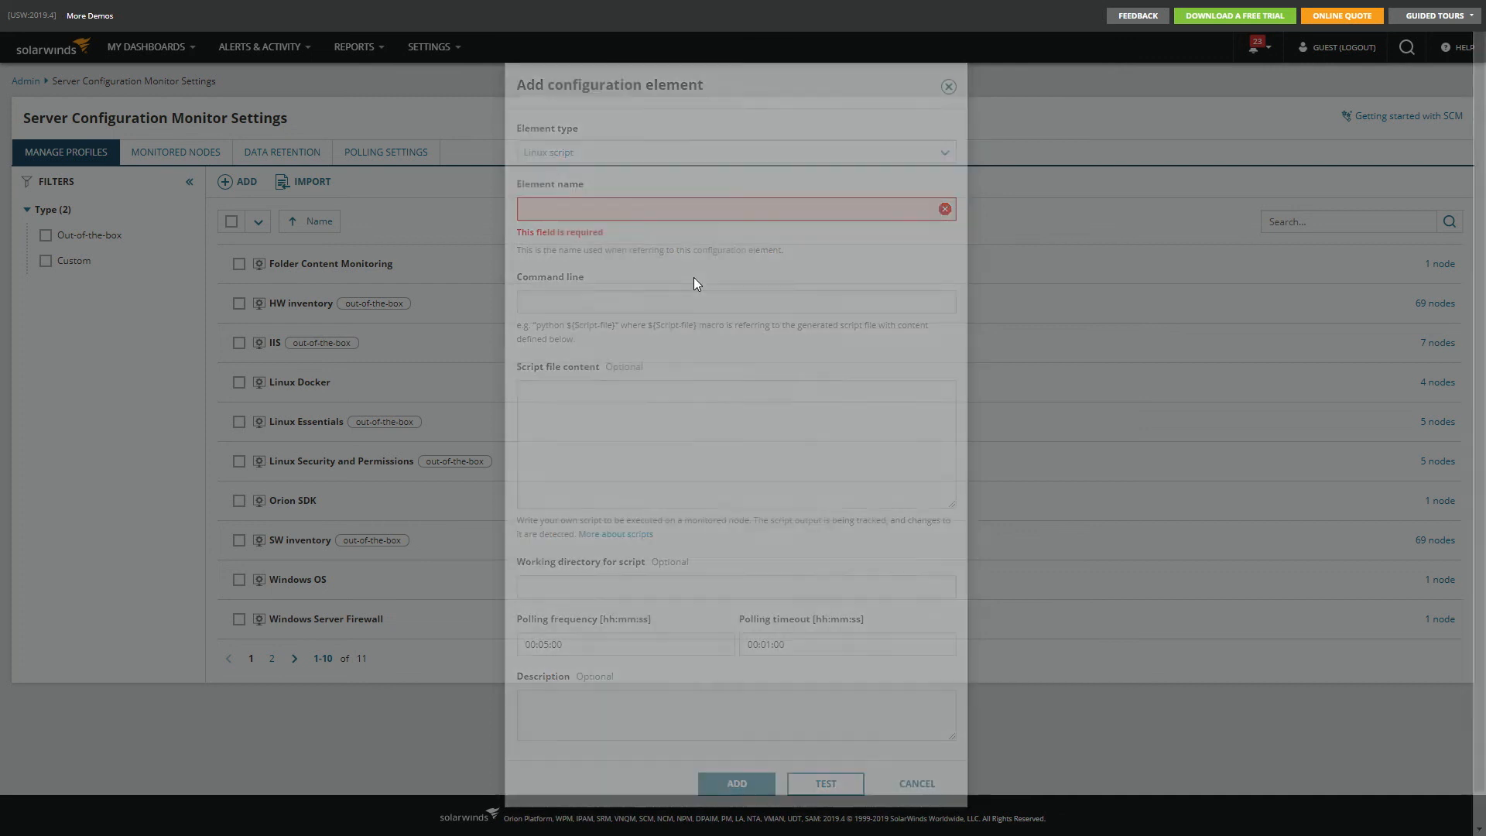
pyautogui.click(1041, 565)
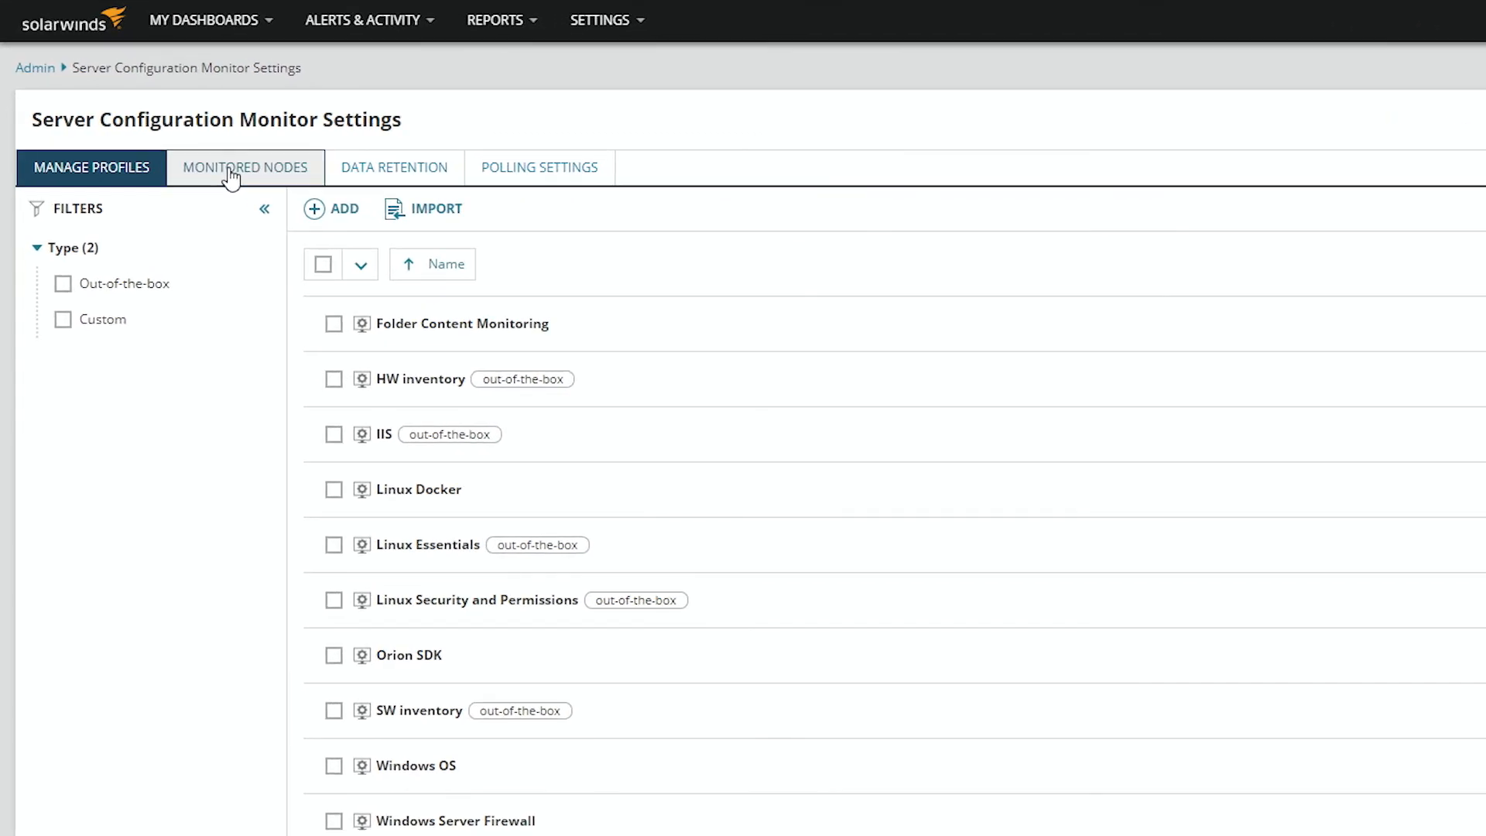
# Select the AWS-Brazil WPM Player node among the nodes monitored for server configuration
pyautogui.click(231, 174)
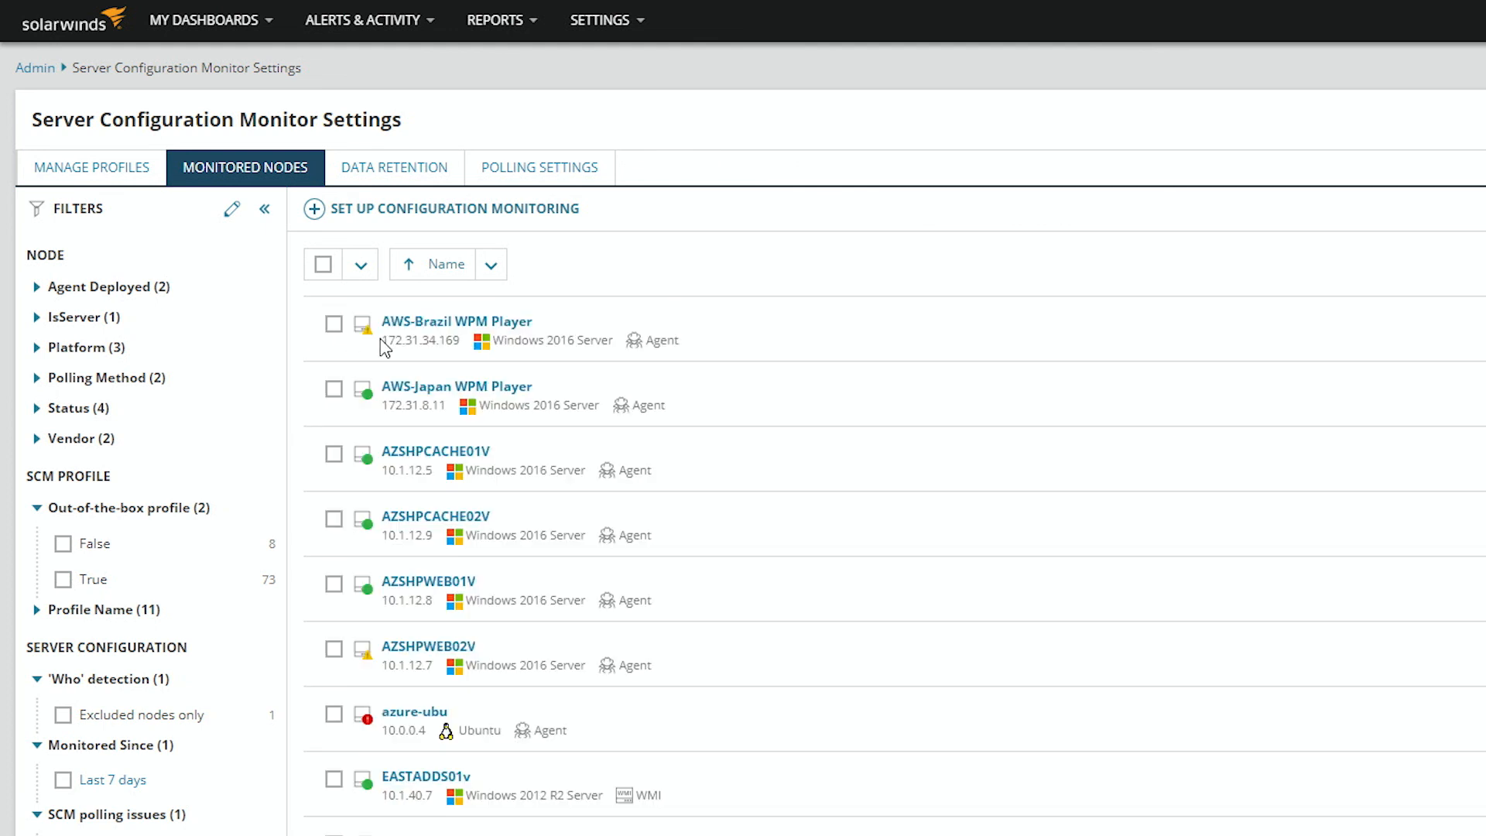
pyautogui.click(334, 324)
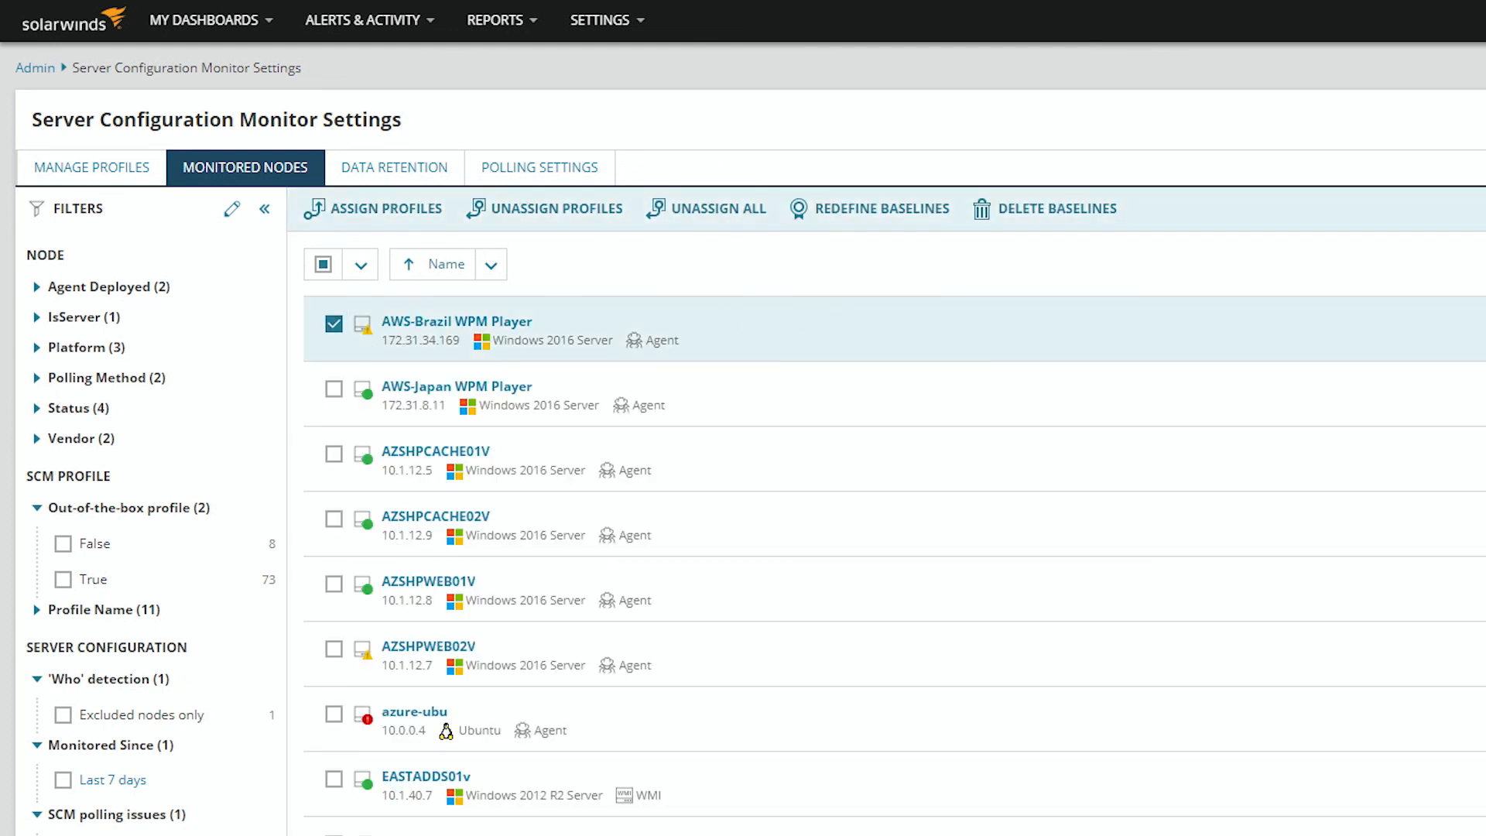
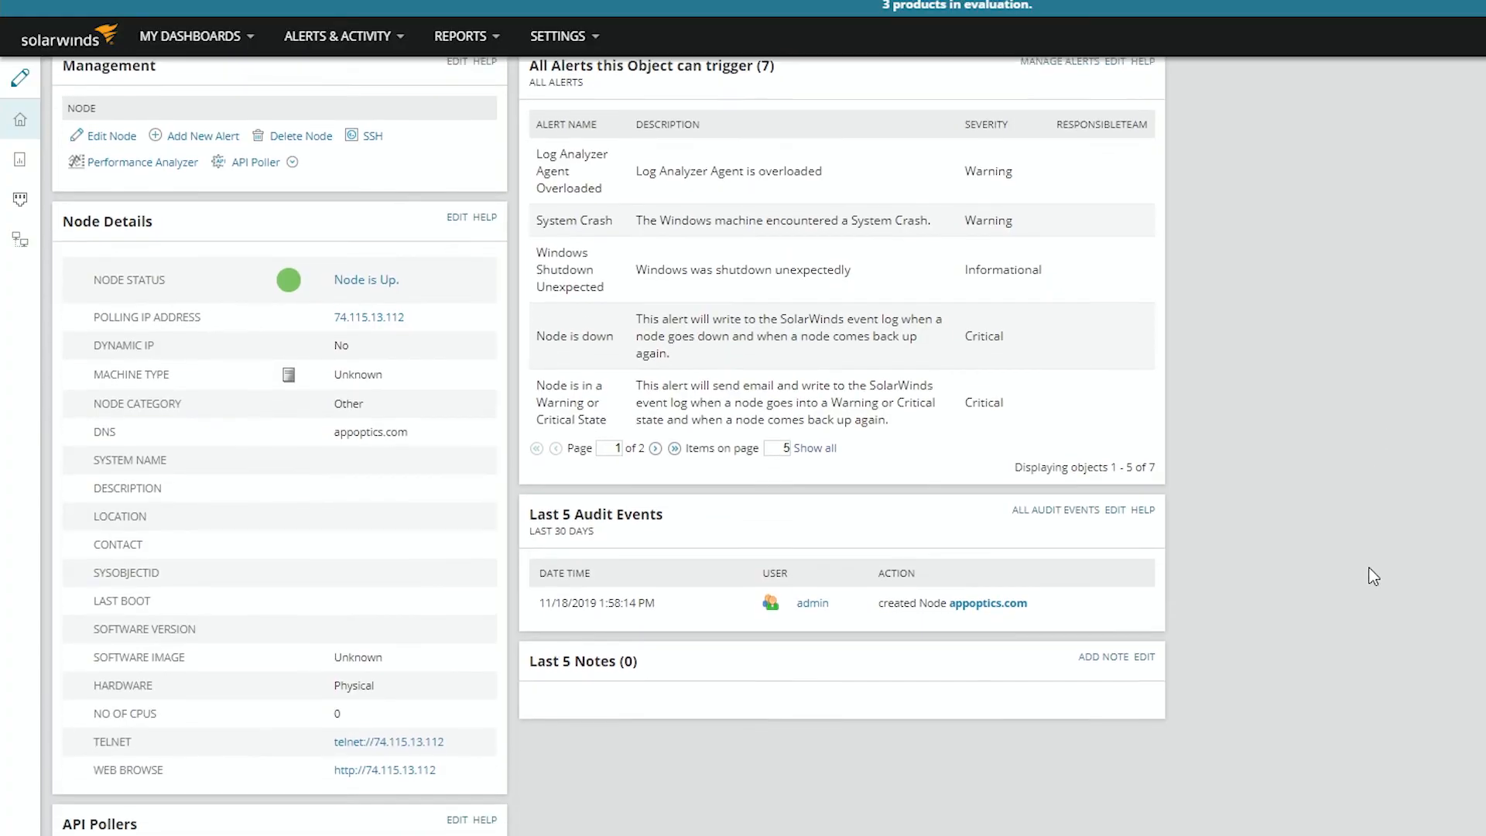
# Review the API pollers on the appoptics.com node and open its Edge CPU User % poller
pyautogui.scroll(-5, 1371, 574)
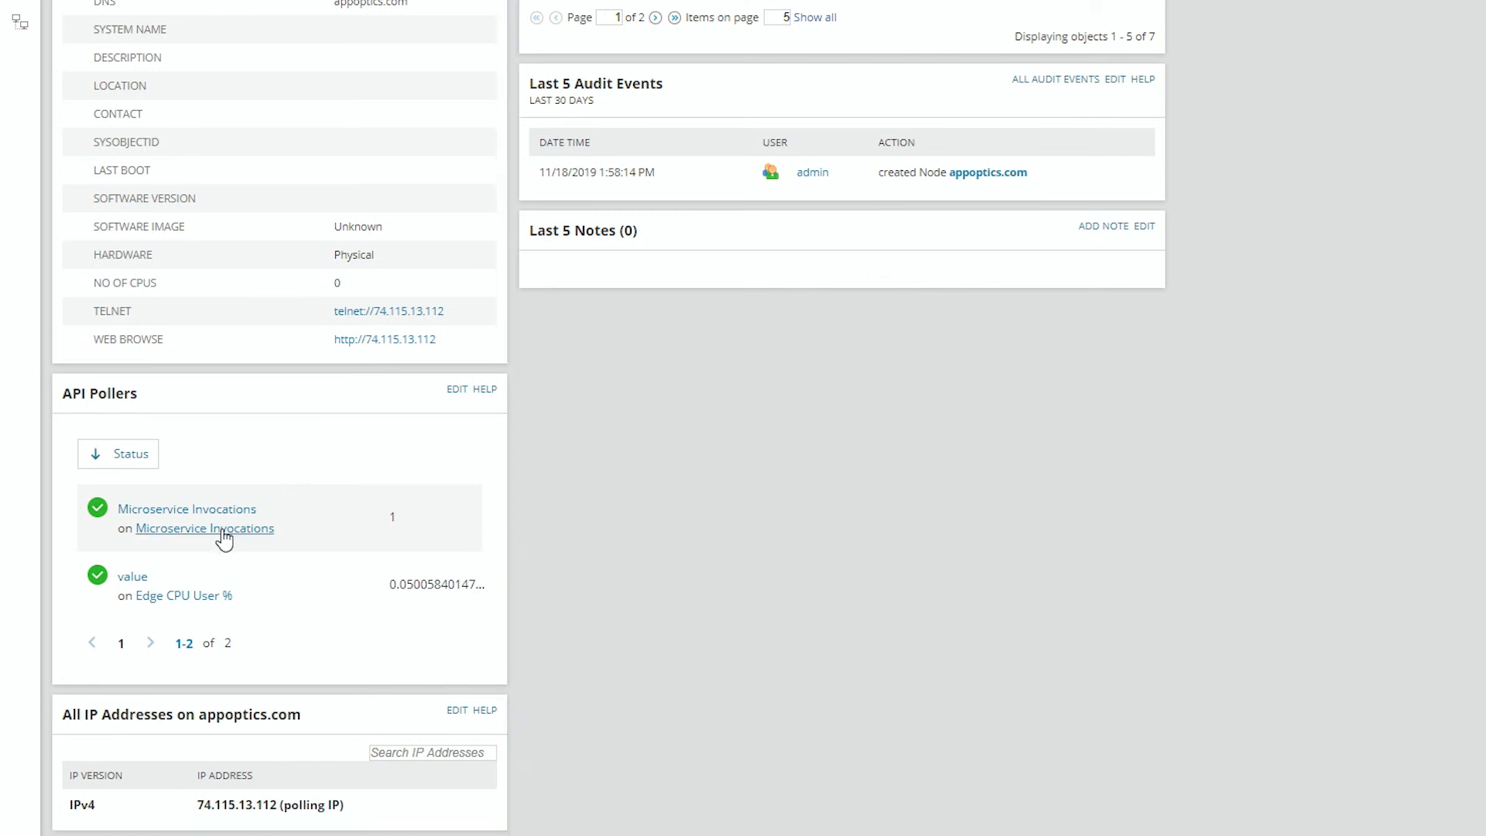
pyautogui.click(193, 598)
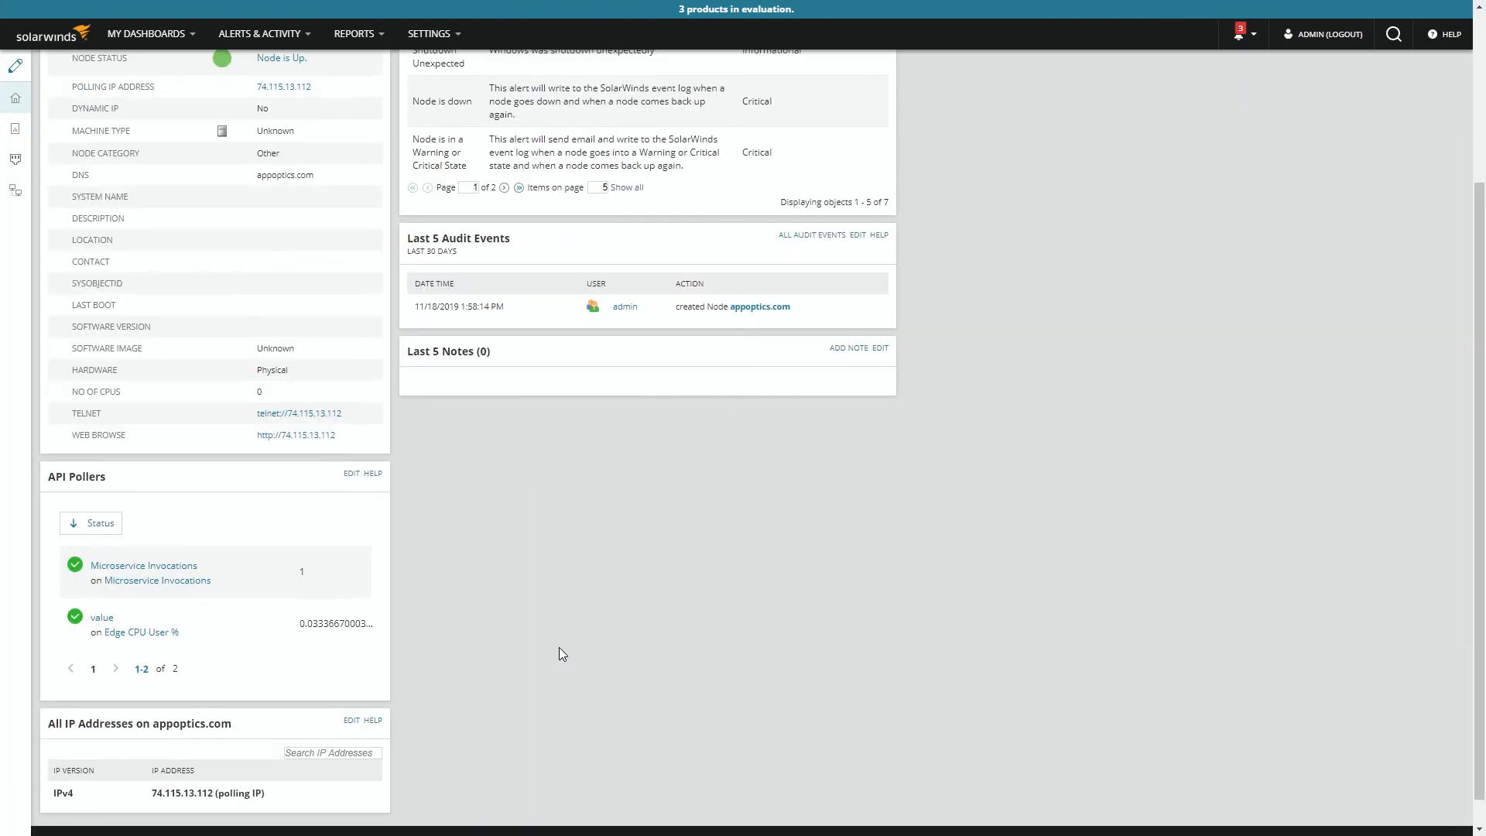
pyautogui.scroll(3, 558, 647)
pyautogui.click(197, 199)
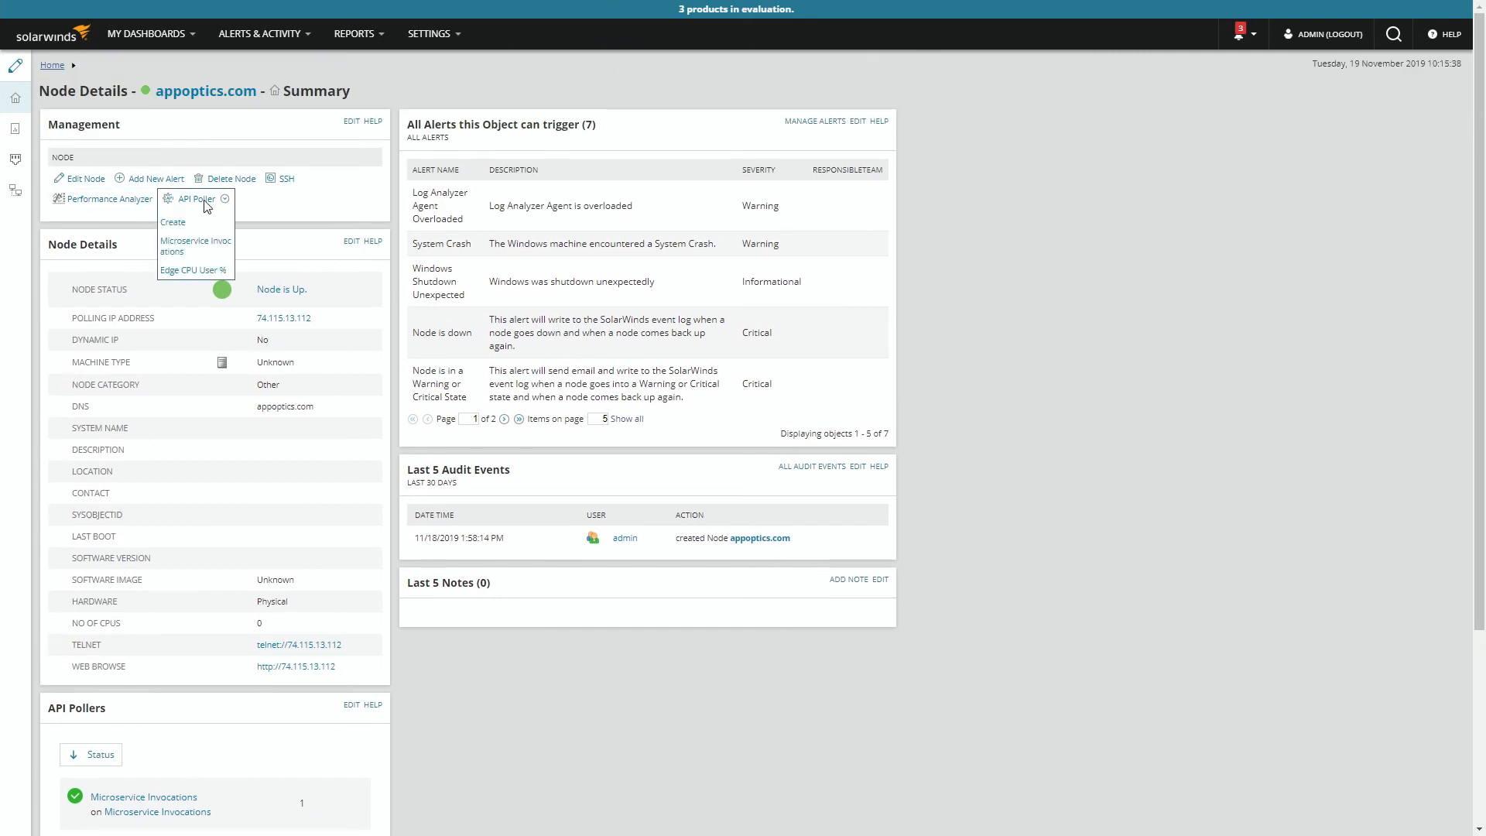
pyautogui.click(177, 271)
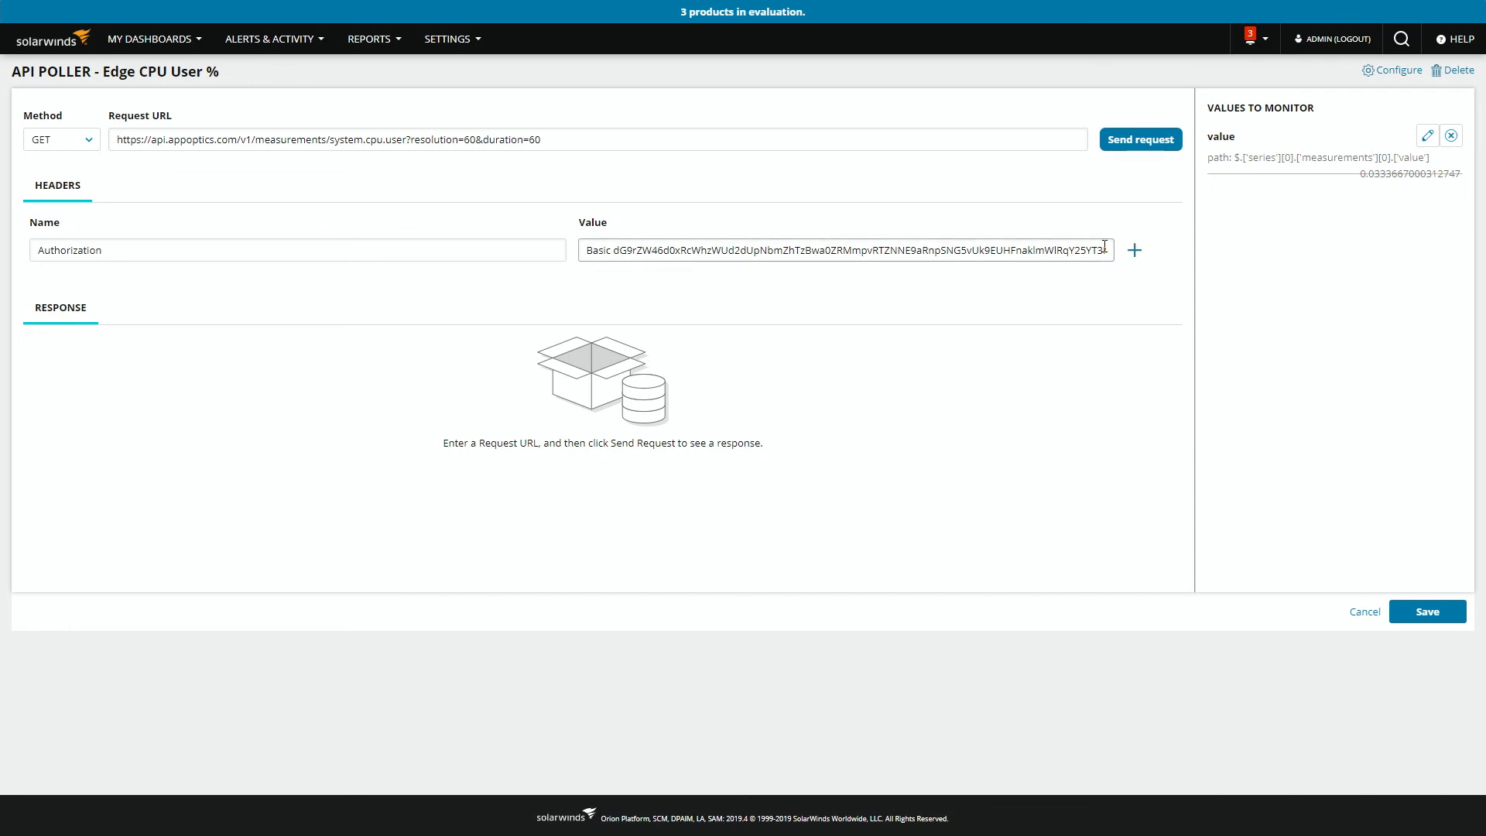
# Send the Edge CPU User % request and expand the response down to the first measurement of series 0
pyautogui.click(1132, 156)
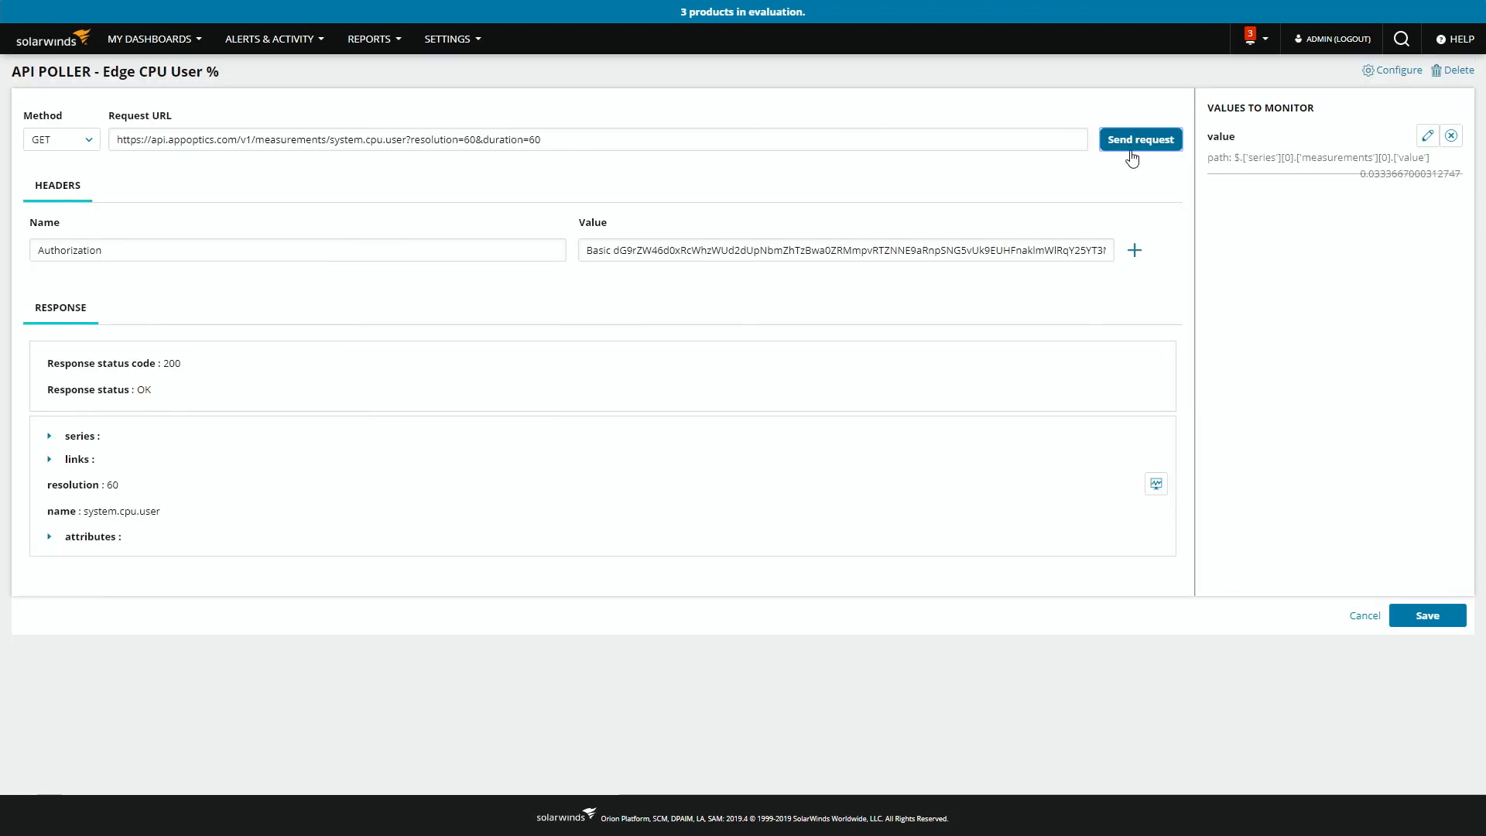
pyautogui.click(48, 436)
pyautogui.click(71, 461)
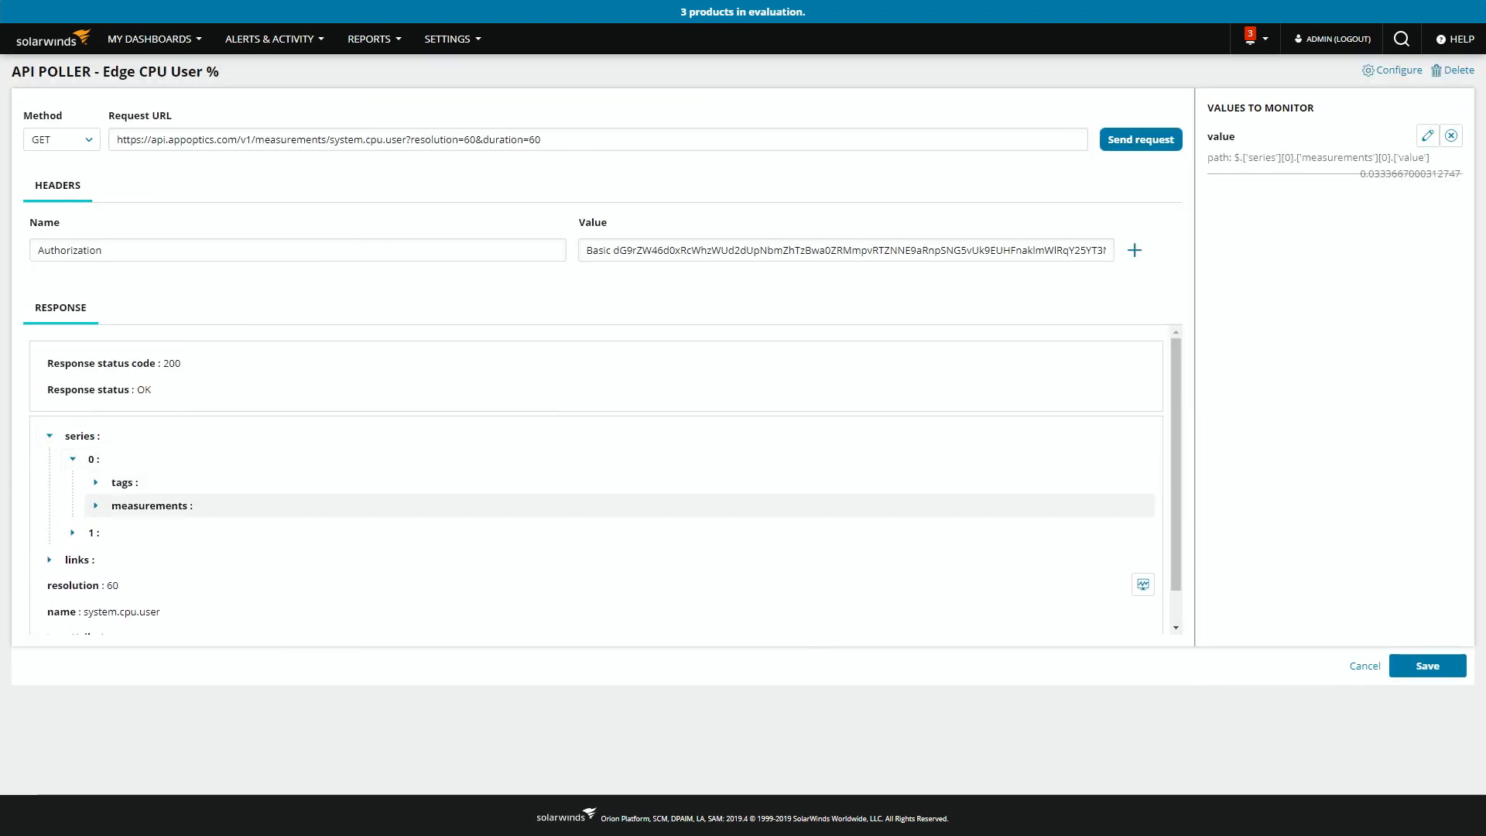
pyautogui.click(99, 508)
pyautogui.click(123, 531)
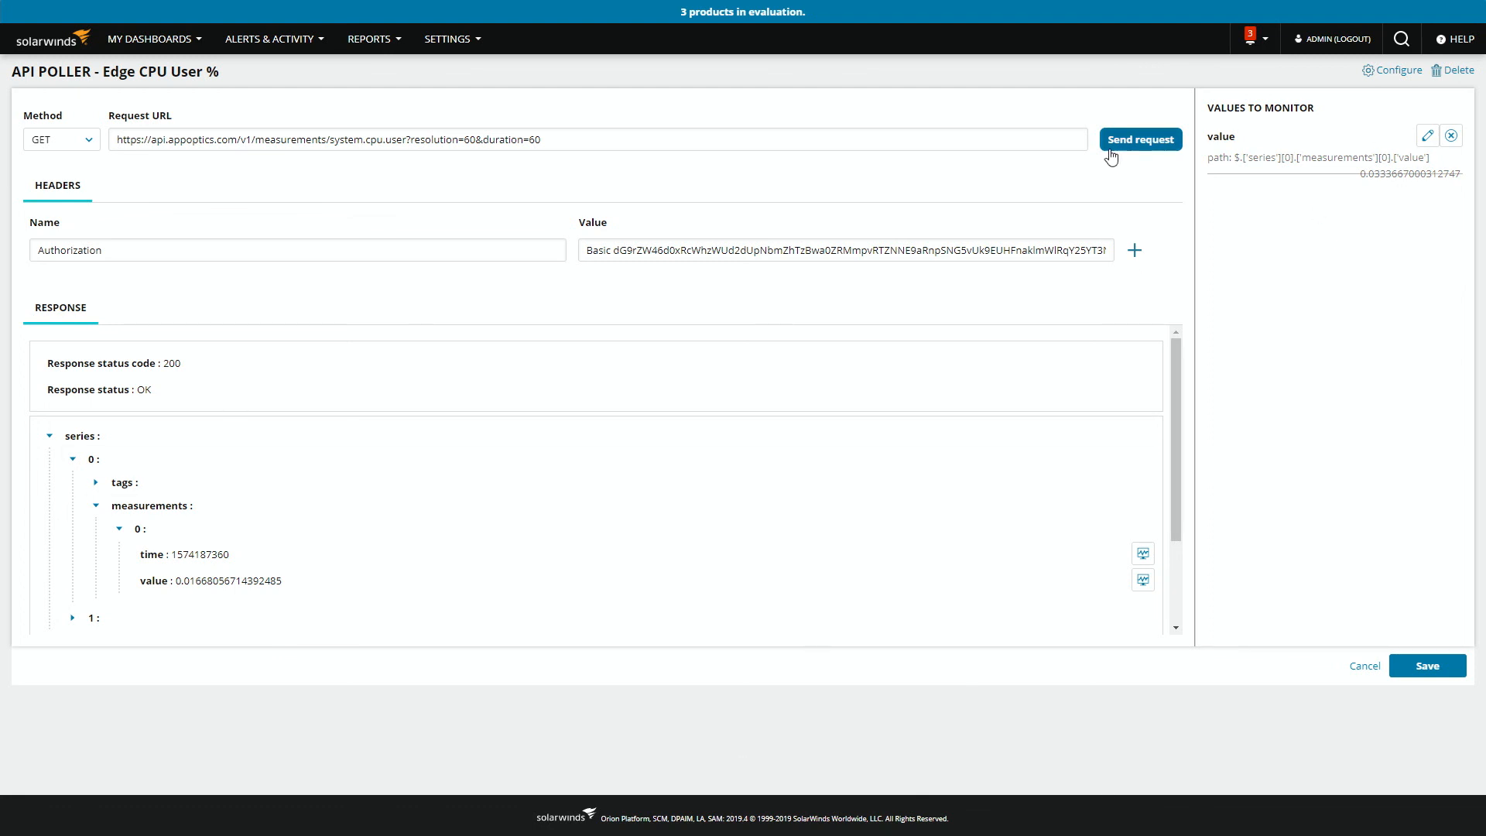
# Check the Edge CPU User % poller's general settings, then leave the poller without saving
pyautogui.click(1400, 71)
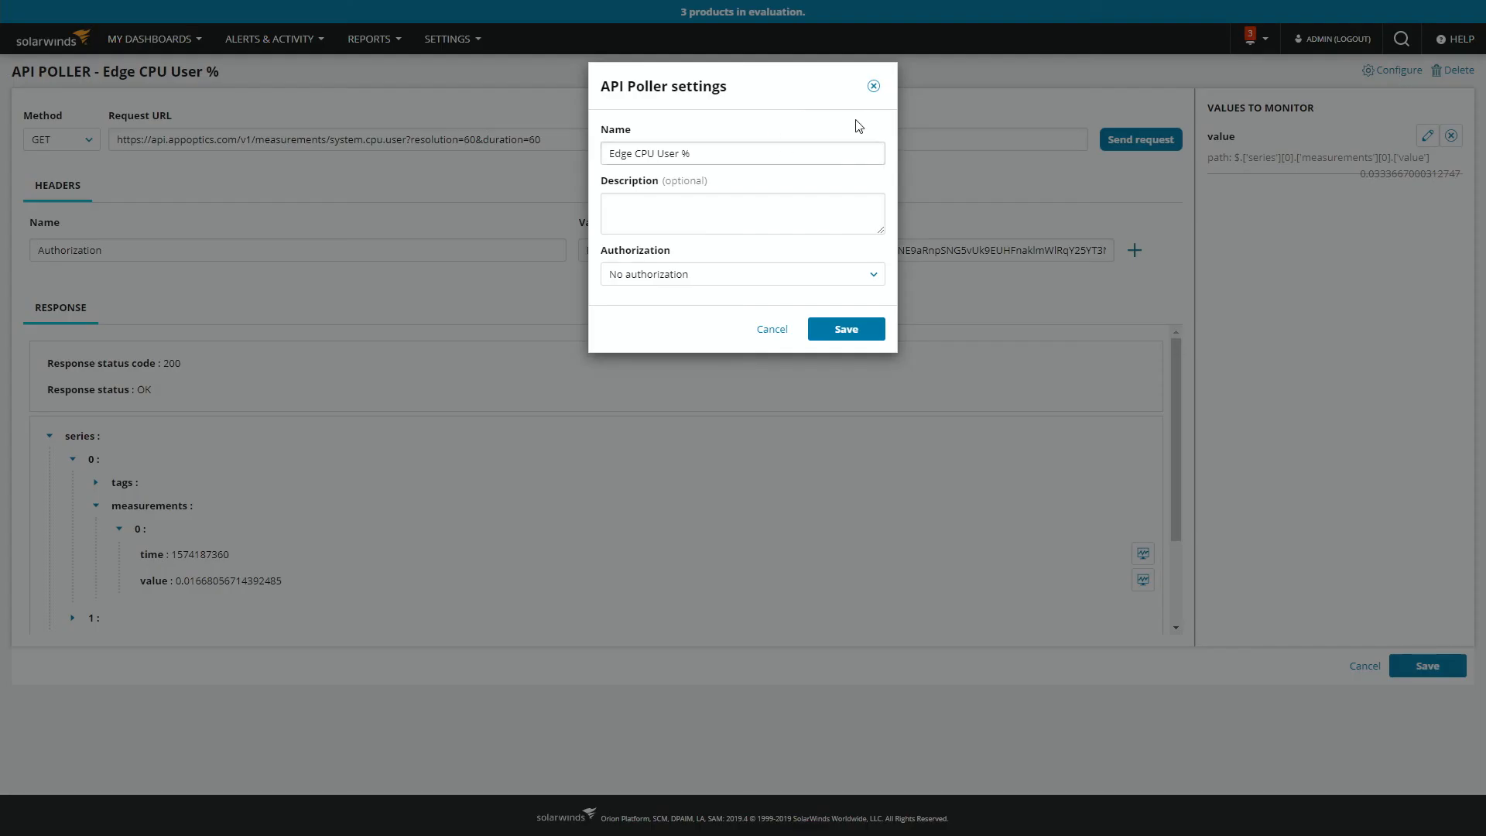
pyautogui.click(873, 86)
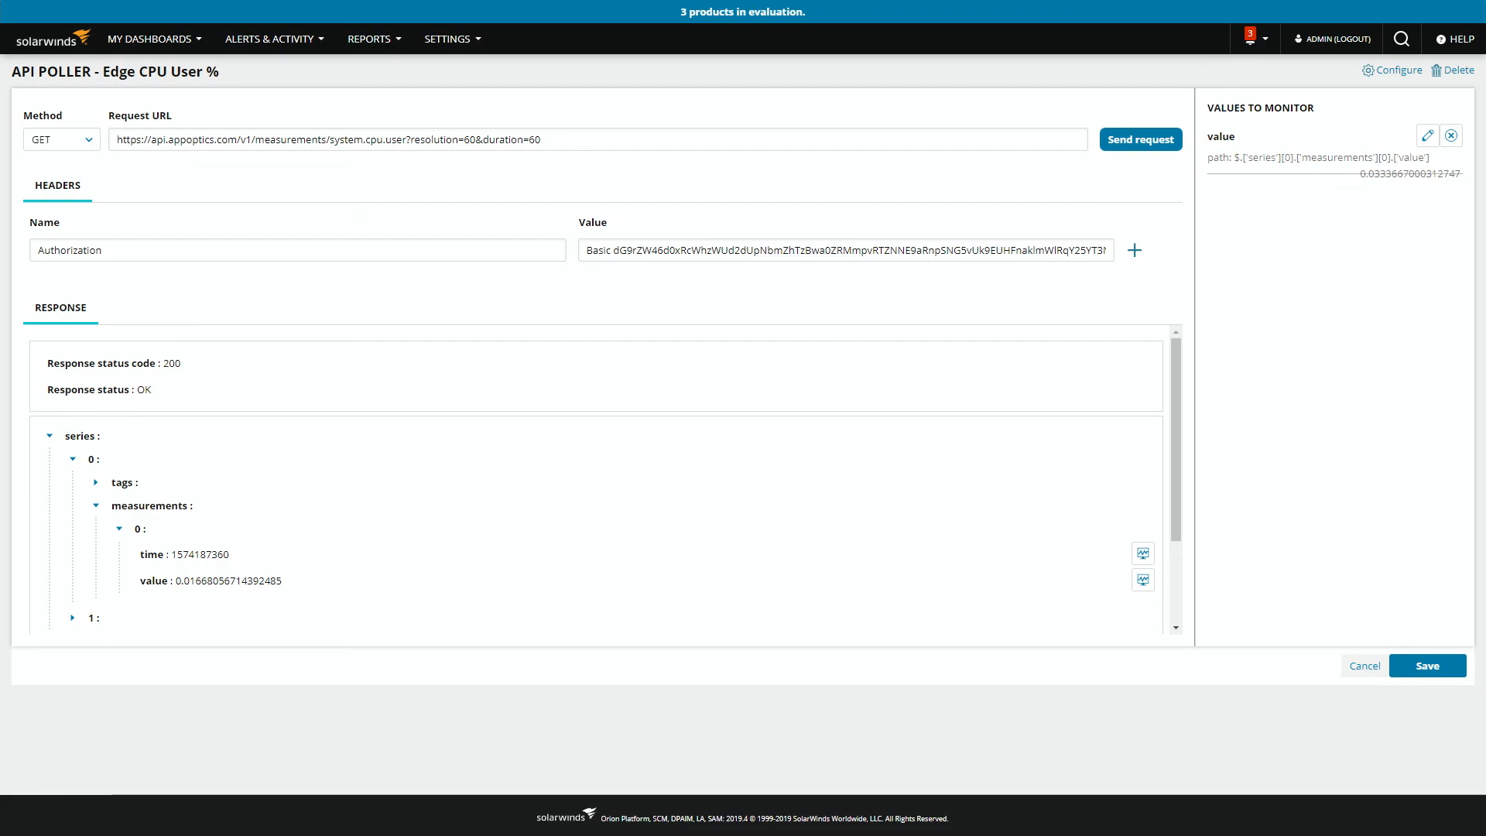
pyautogui.click(1366, 666)
# Go to the Orion Summary Home dashboard and review the API pollers on the Ambient Weather node
pyautogui.click(146, 33)
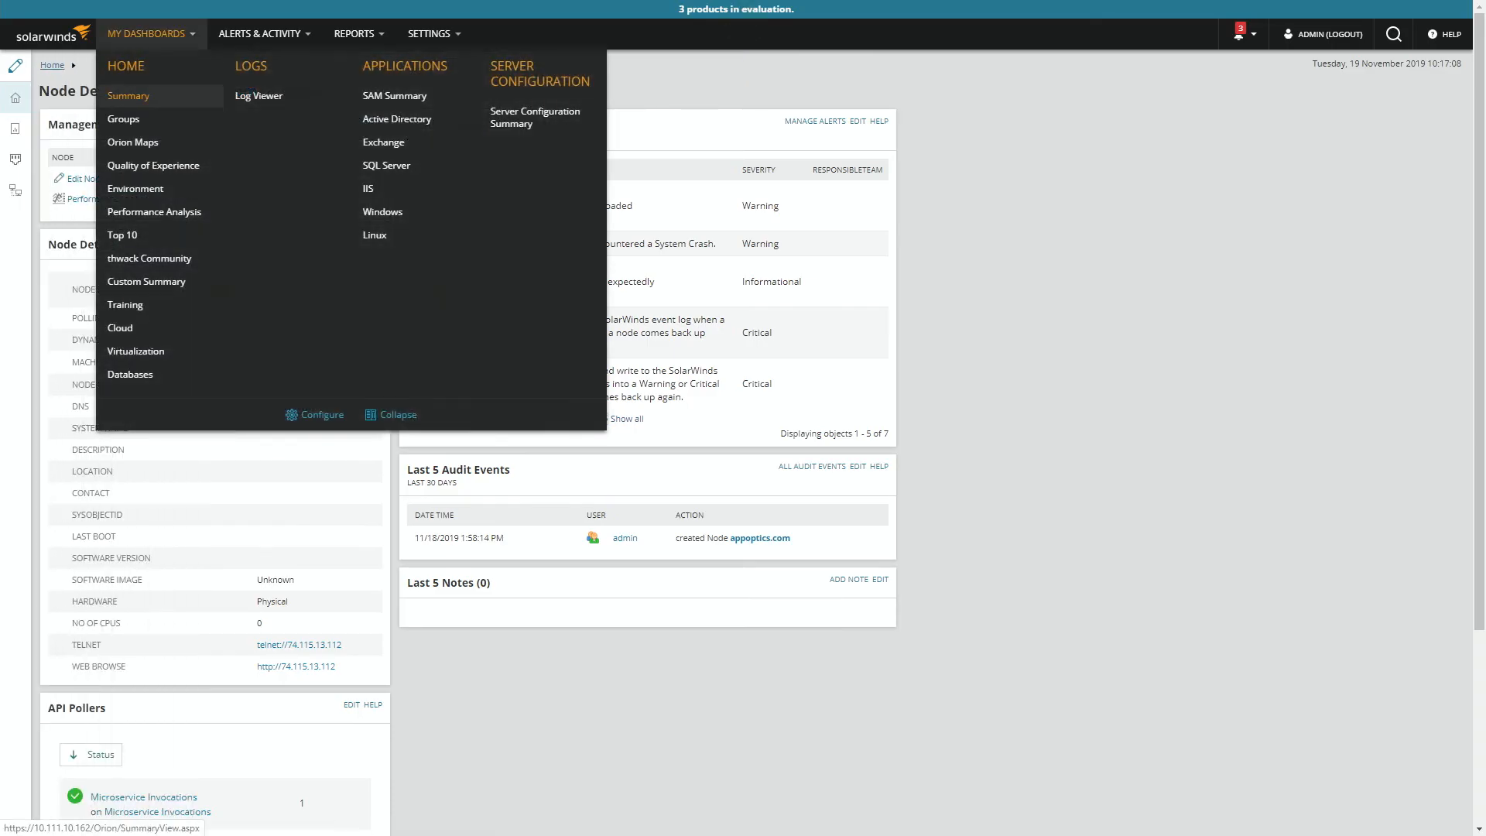
pyautogui.click(129, 96)
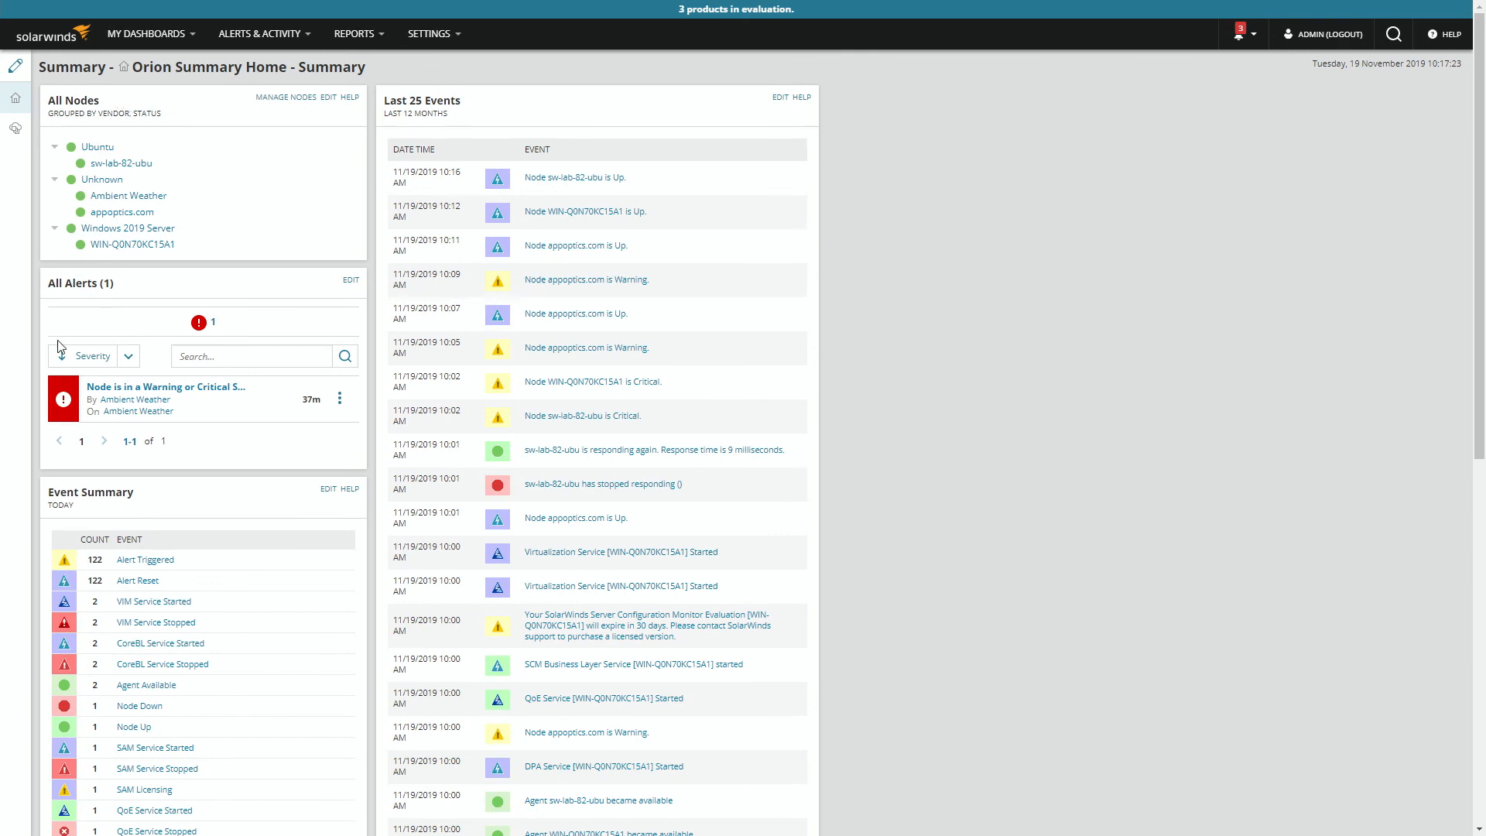
pyautogui.moveTo(143, 203)
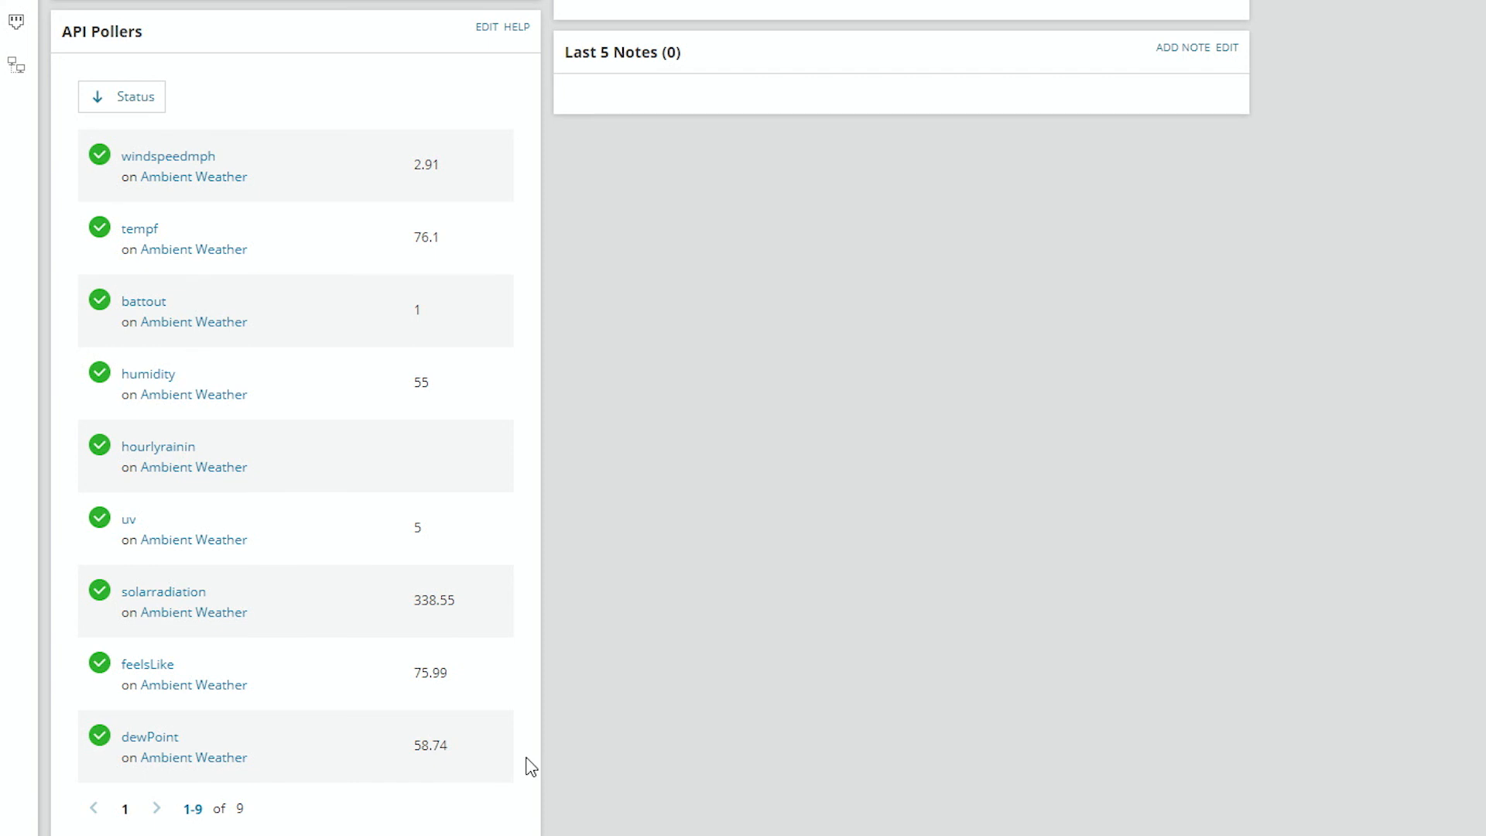
pyautogui.scroll(3, 468, 751)
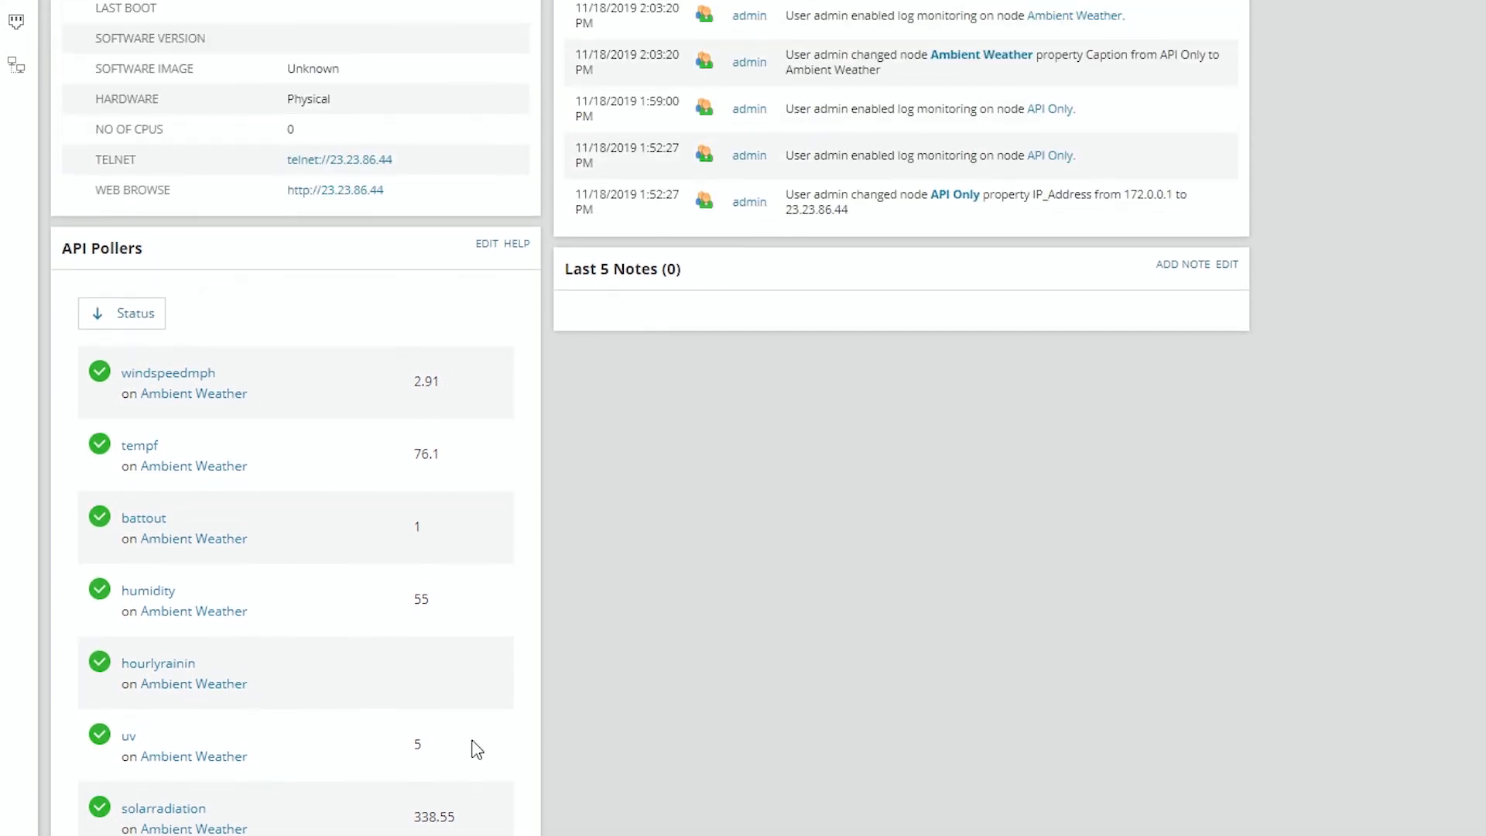
pyautogui.scroll(6, 475, 750)
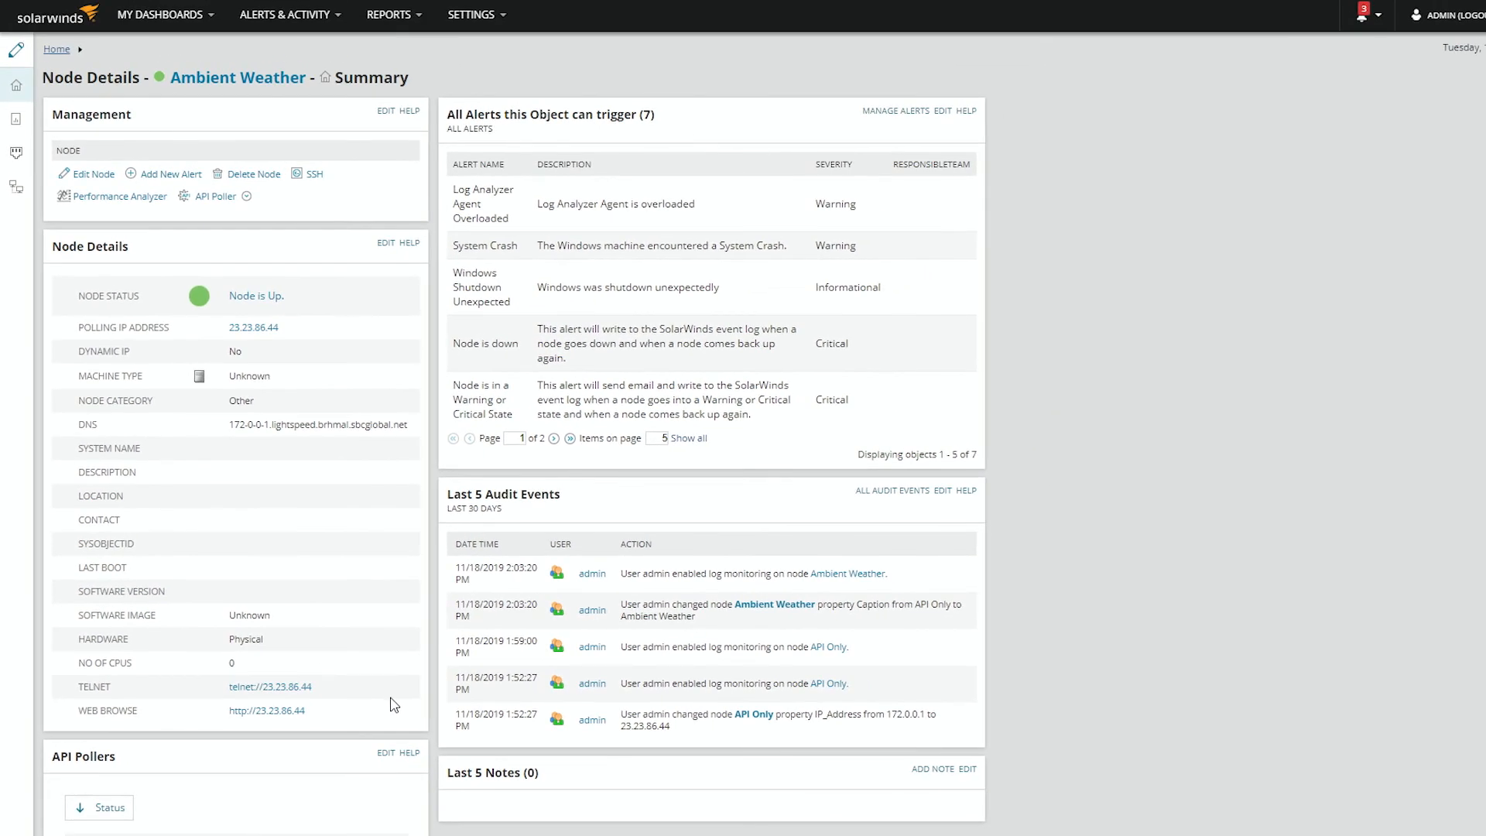
# Open the node's existing Ambient Weather API poller for editing
pyautogui.click(246, 196)
pyautogui.click(232, 219)
pyautogui.click(246, 196)
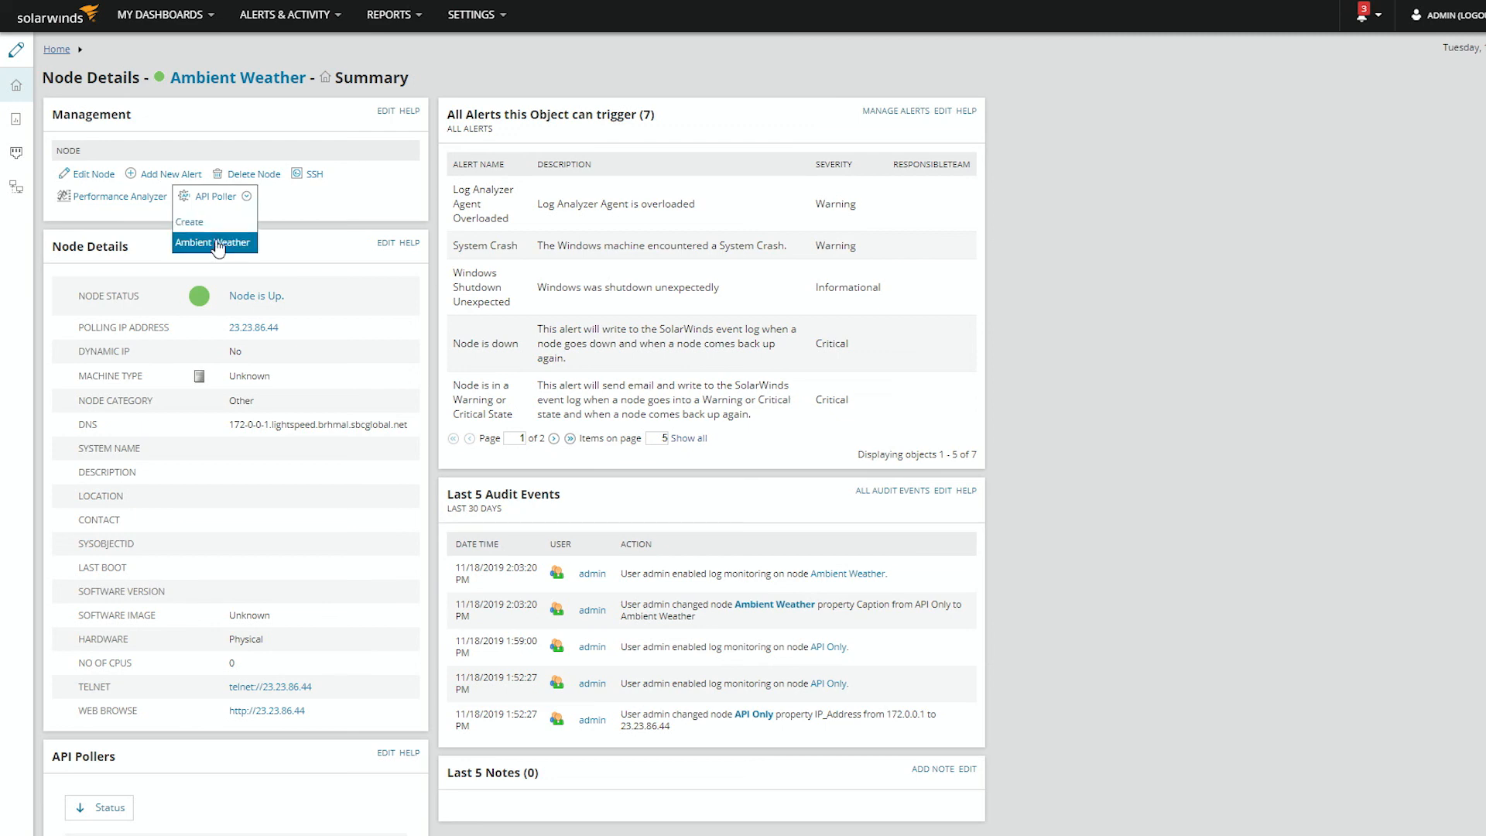
pyautogui.click(201, 241)
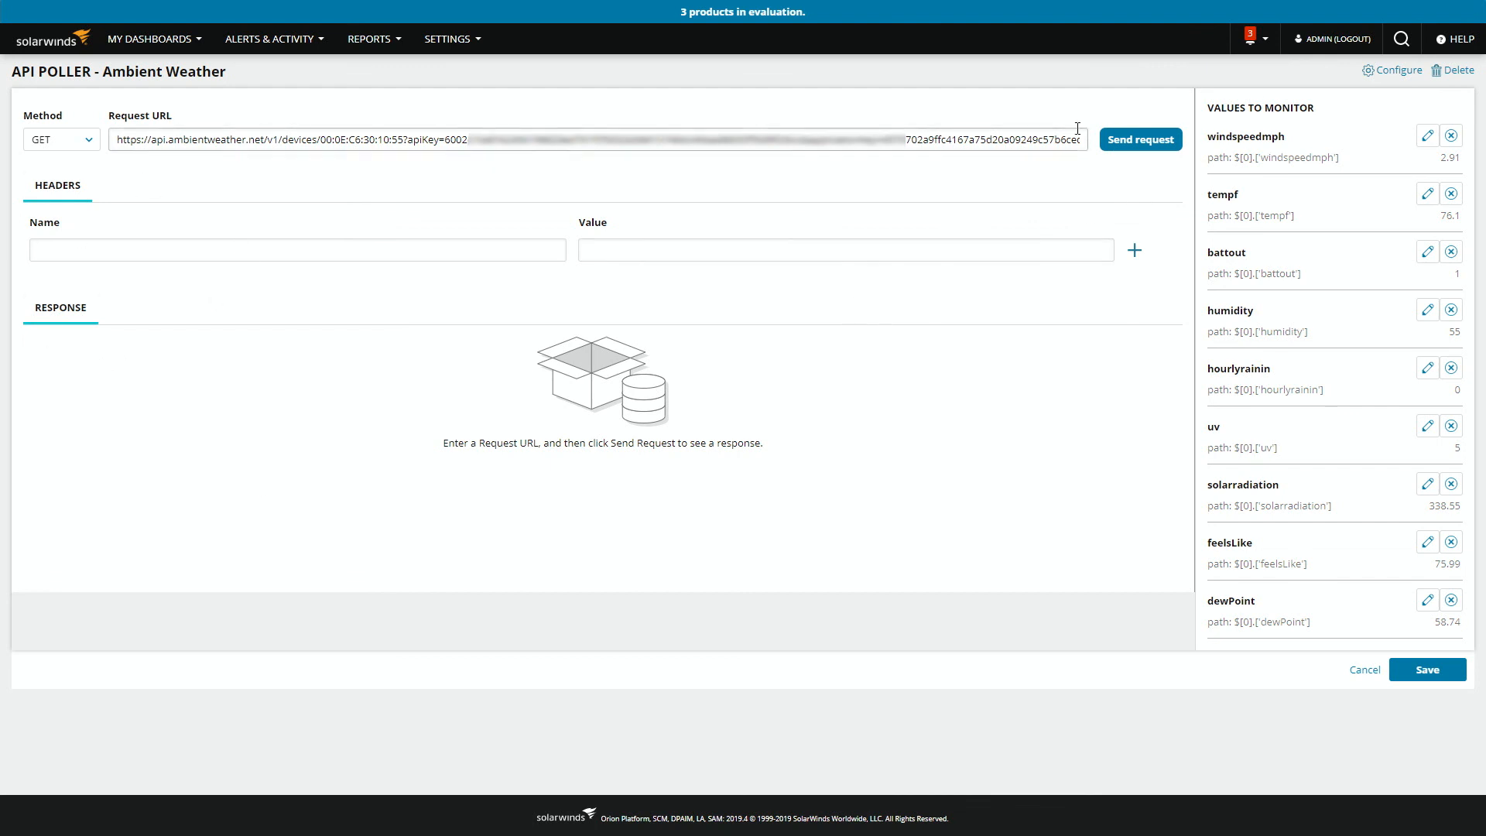
# Send the Ambient Weather poller's request and expand item 0 of the response to look through its values
pyautogui.click(1139, 148)
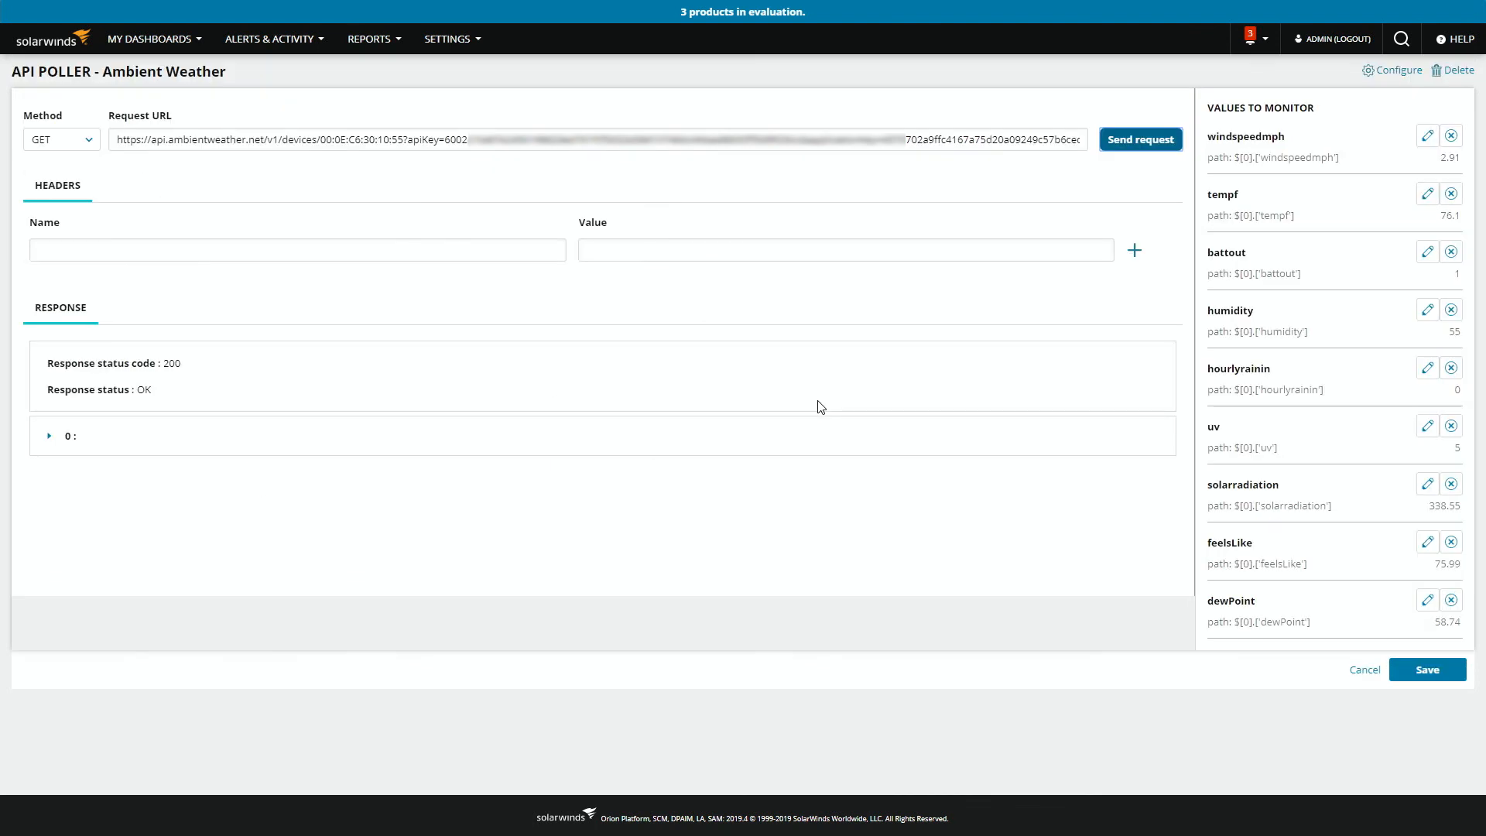
pyautogui.click(49, 436)
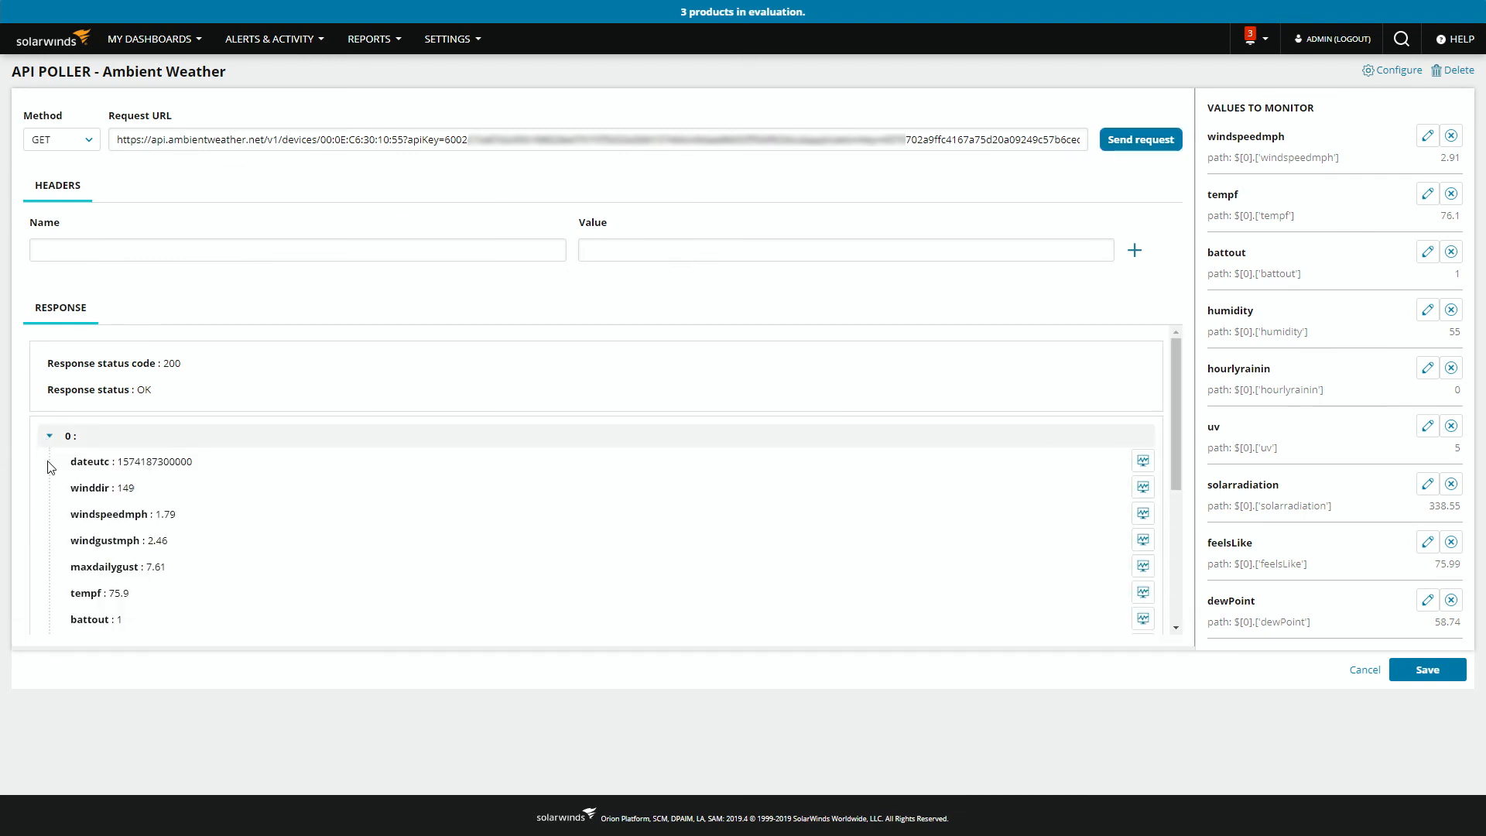
pyautogui.scroll(-3, 206, 547)
pyautogui.scroll(-15, 214, 553)
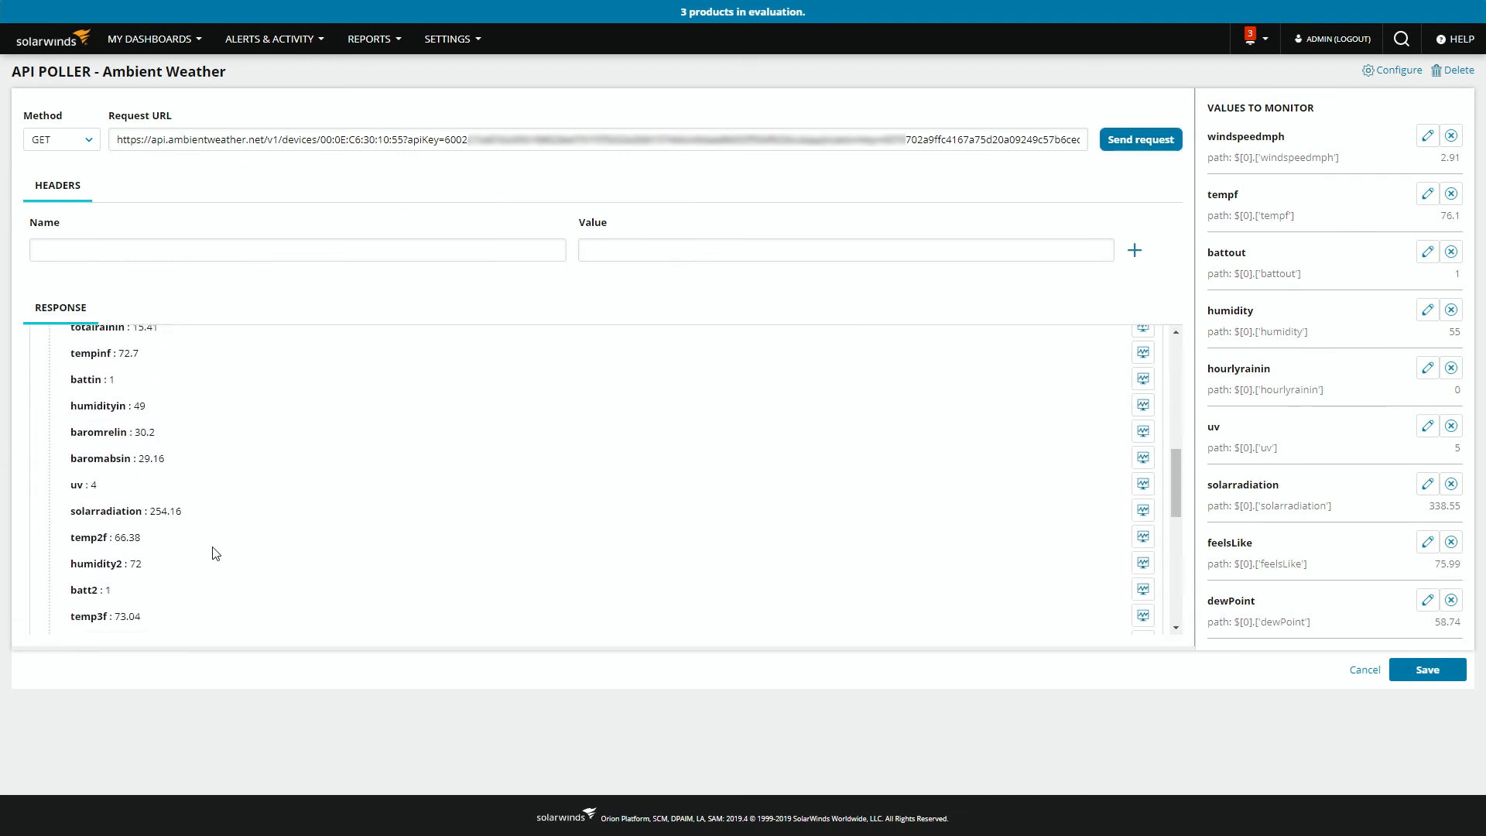
pyautogui.scroll(15, 378, 523)
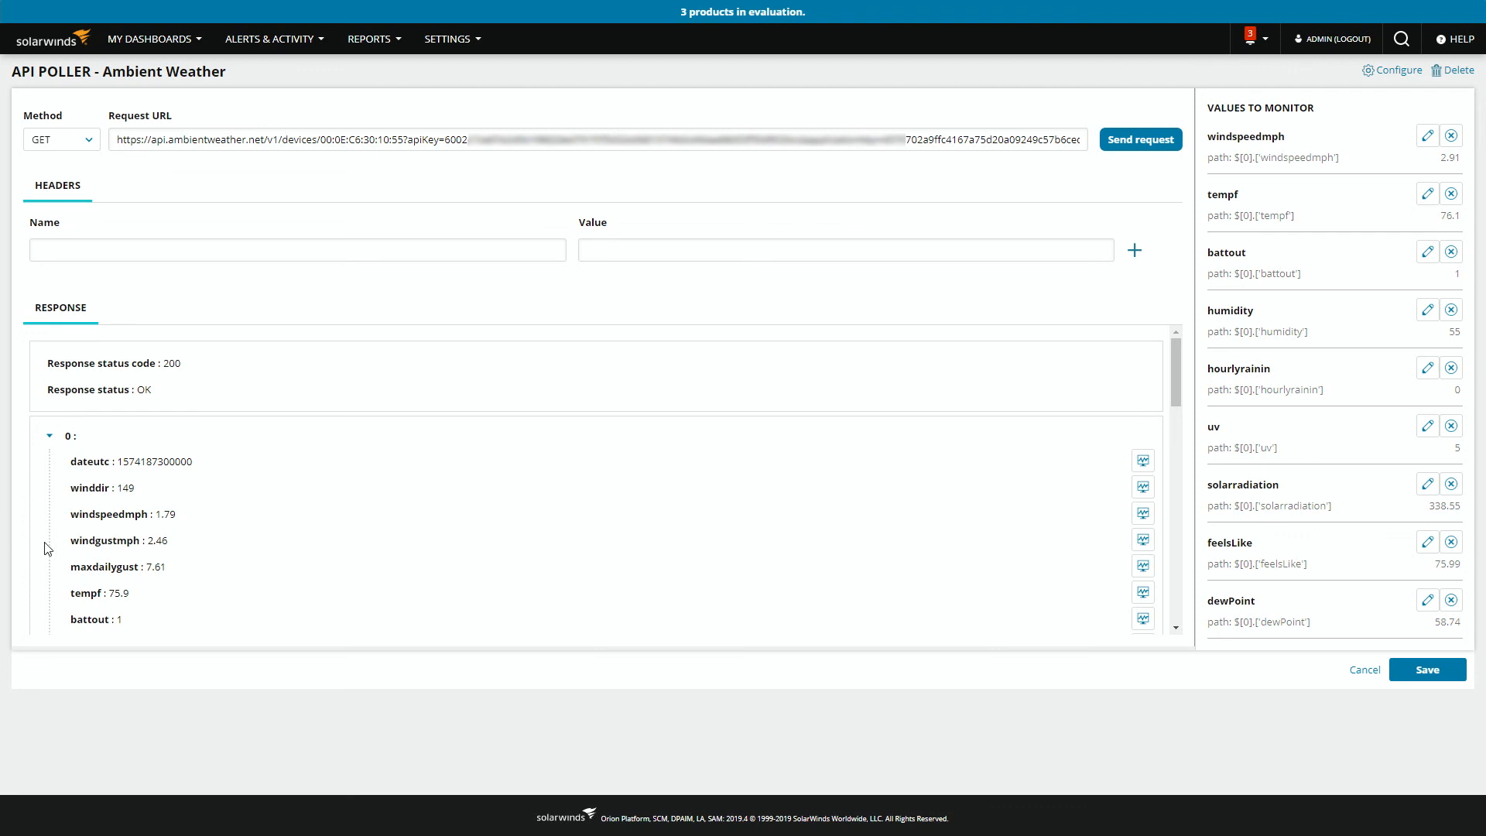
# Add the eventrainin value from the response as a monitored value with the display name "Total rain for this event"
pyautogui.scroll(-2, 326, 575)
pyautogui.scroll(-2, 326, 575)
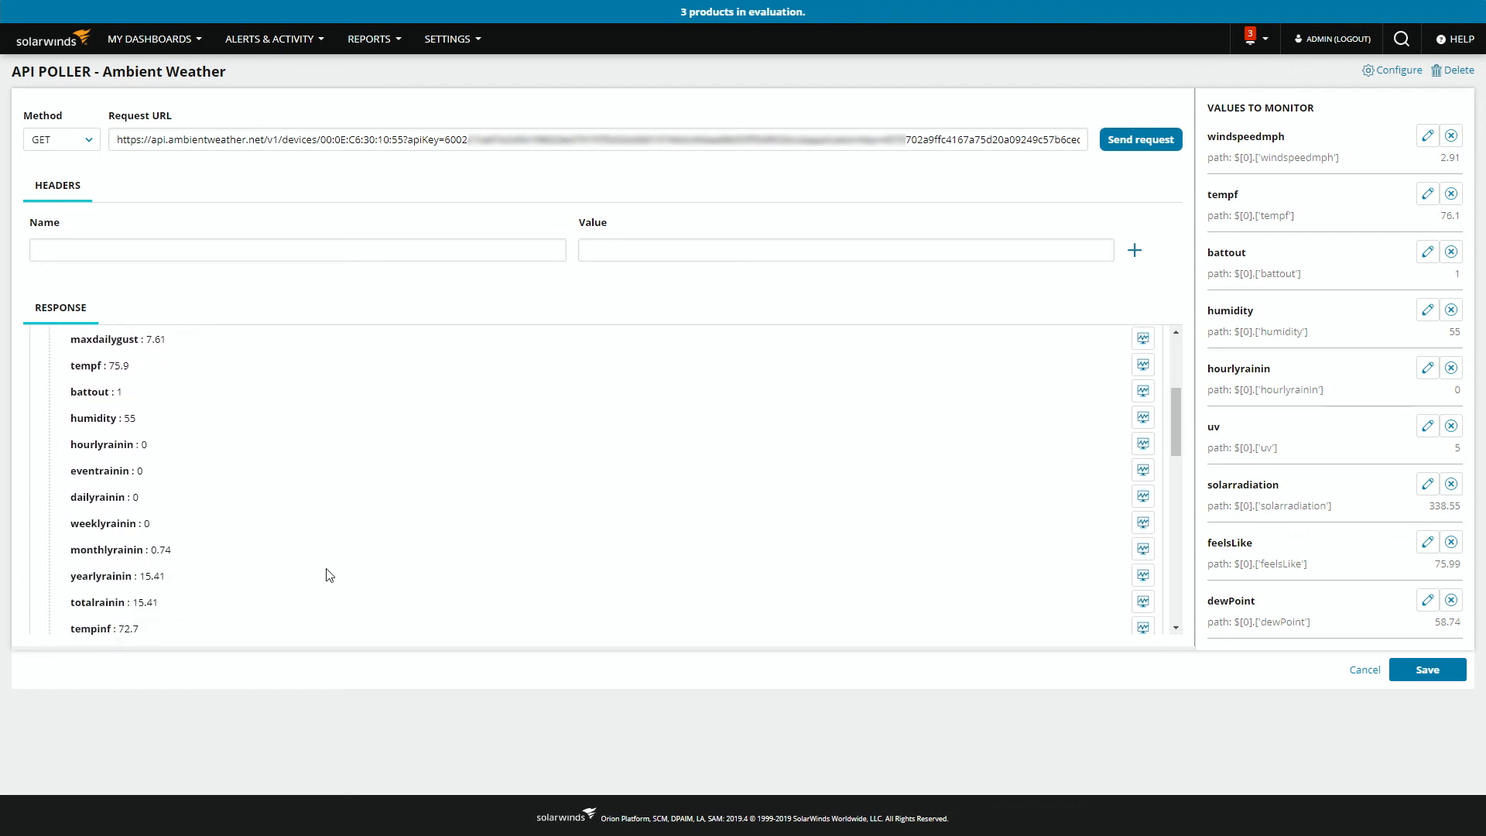
pyautogui.scroll(1, 326, 574)
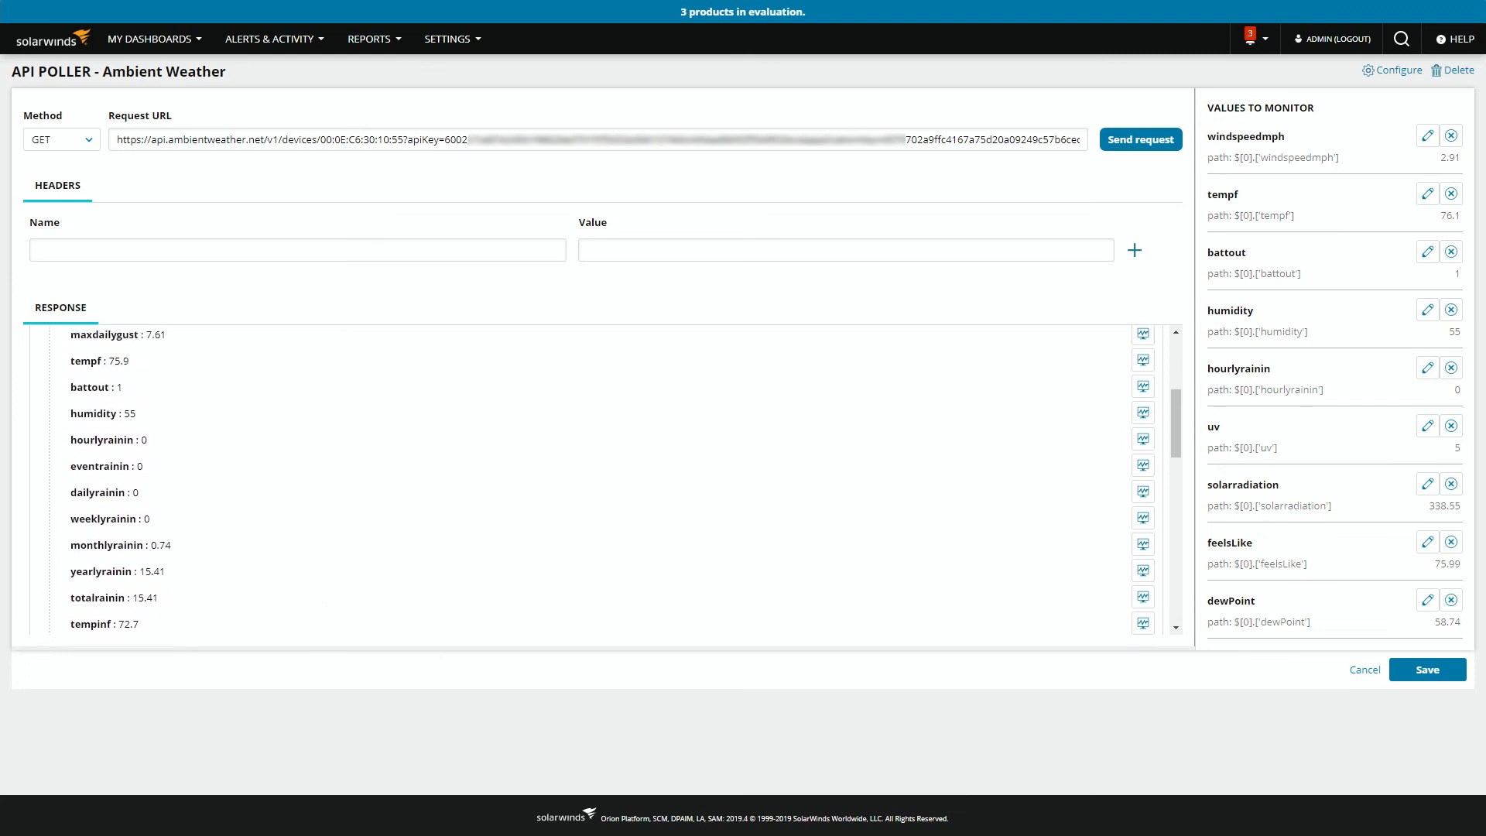
pyautogui.scroll(-1, 435, 461)
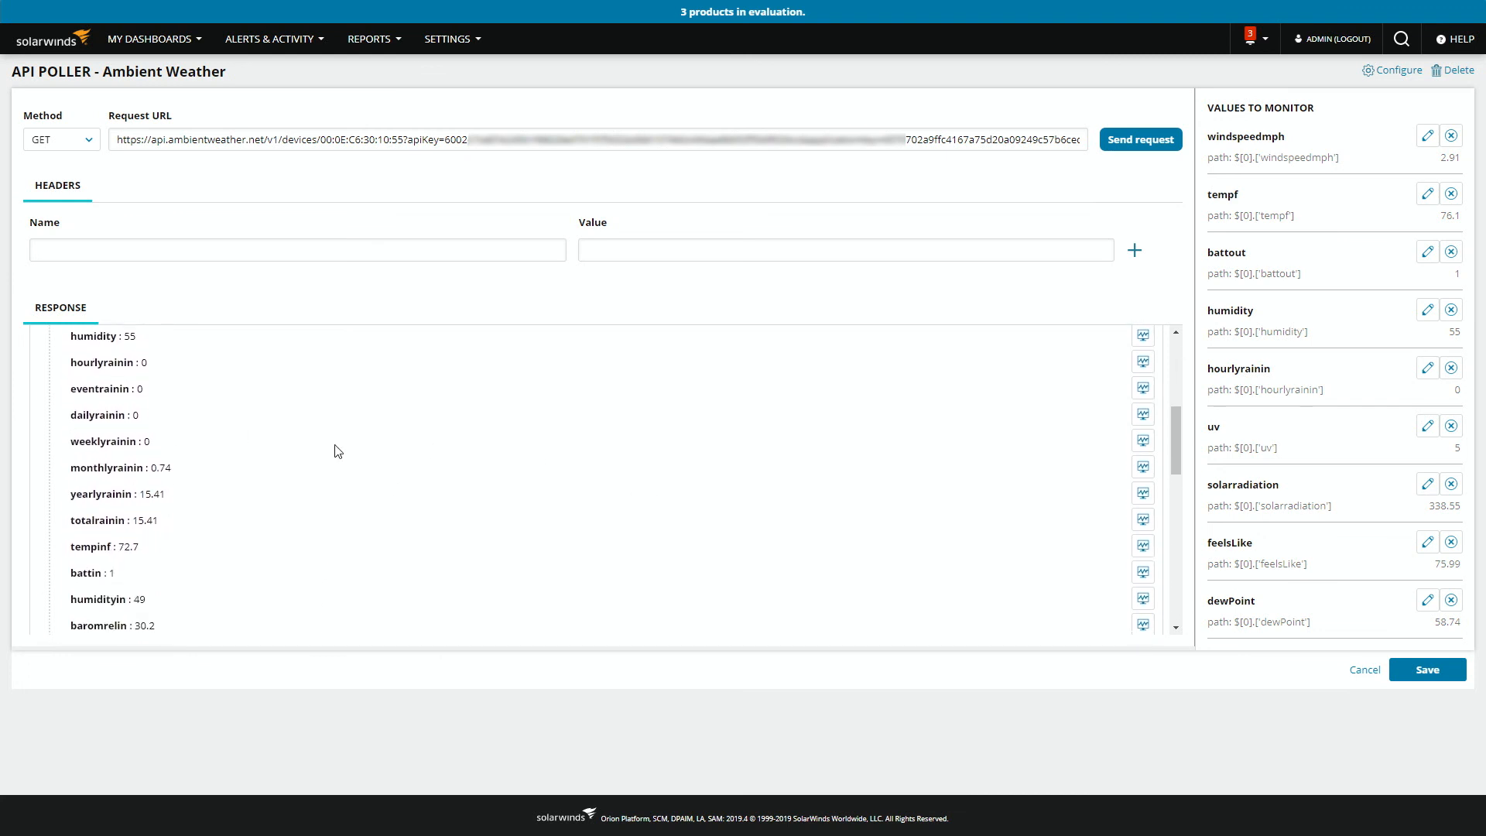
pyautogui.click(1144, 387)
pyautogui.doubleClick(632, 253)
pyautogui.write('Total rain for this event')
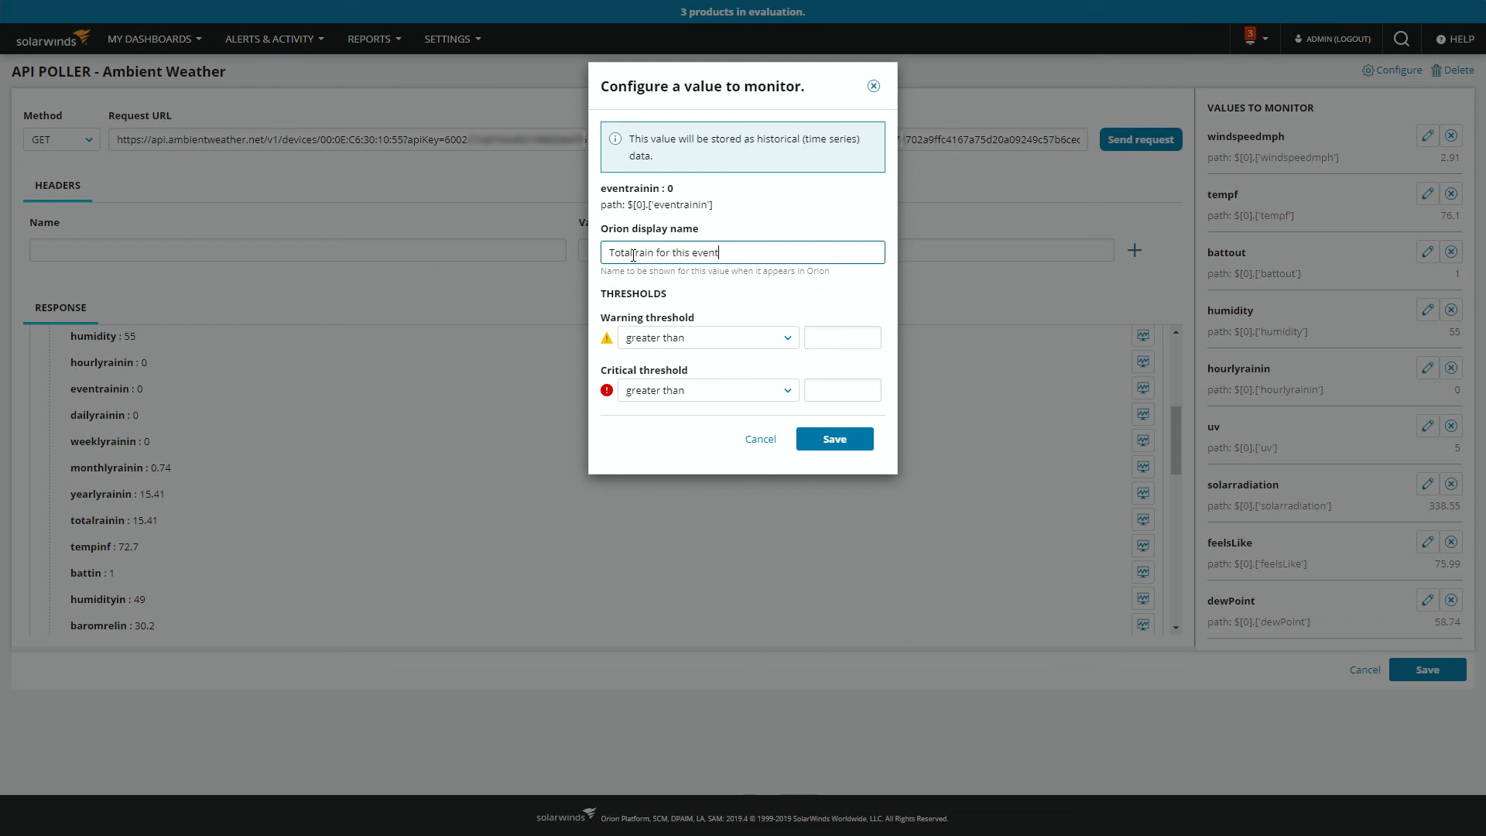
pyautogui.click(844, 438)
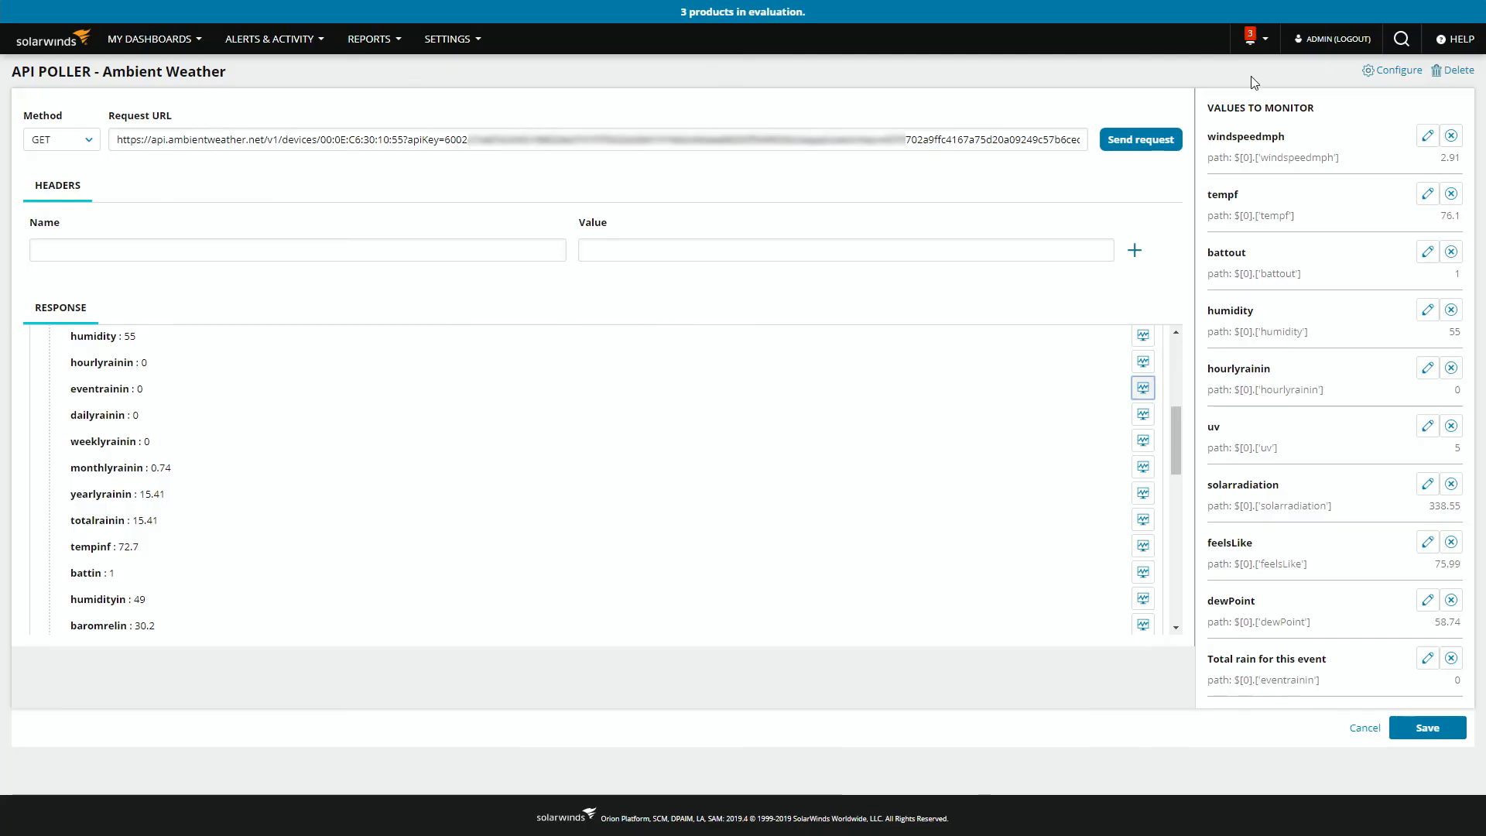
# Rename the API poller to "Ambient Weather AUS" in its settings and save the poller
pyautogui.click(1385, 70)
pyautogui.click(707, 158)
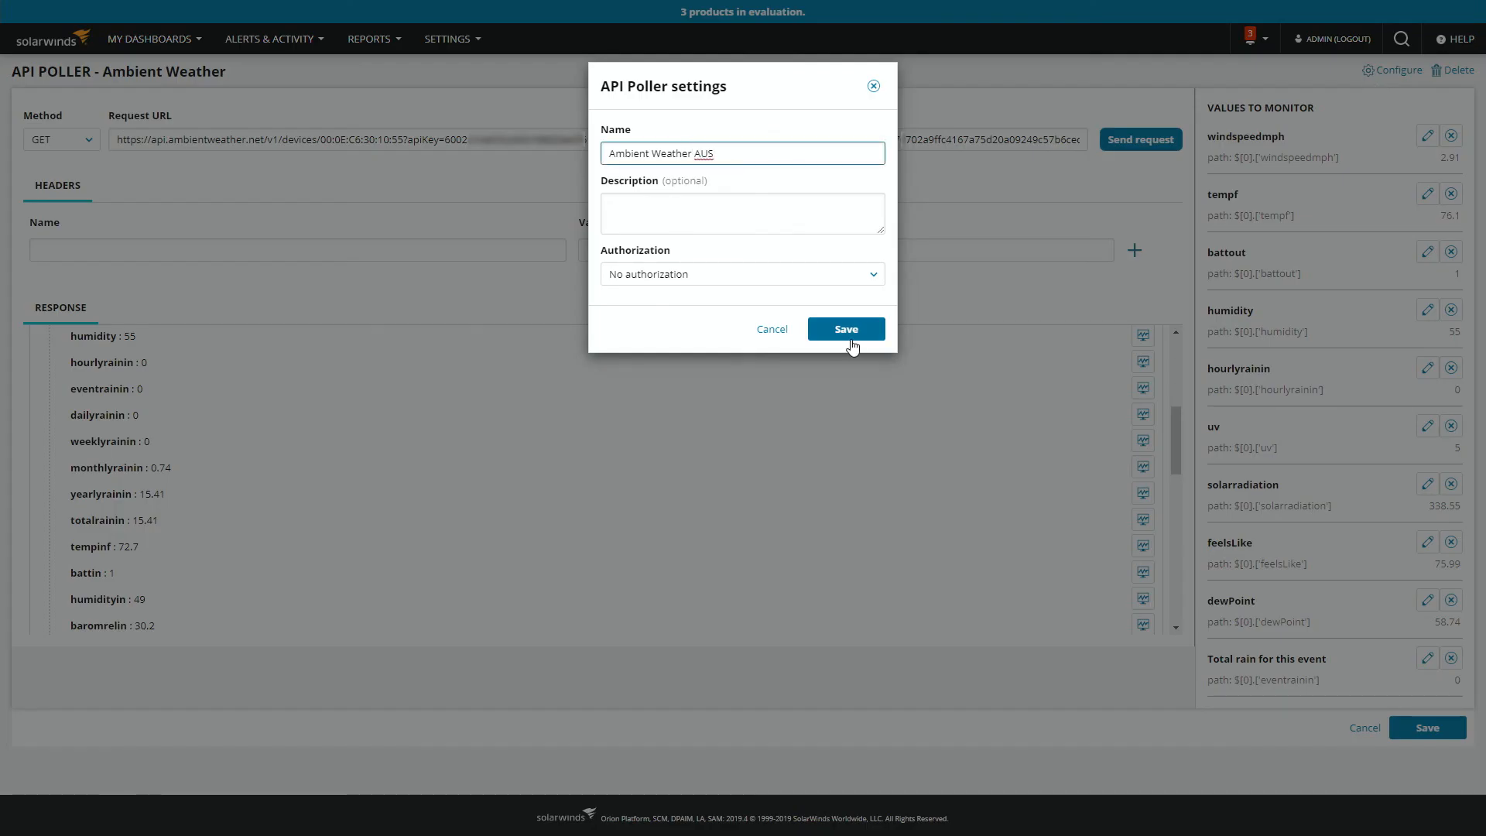
pyautogui.click(852, 319)
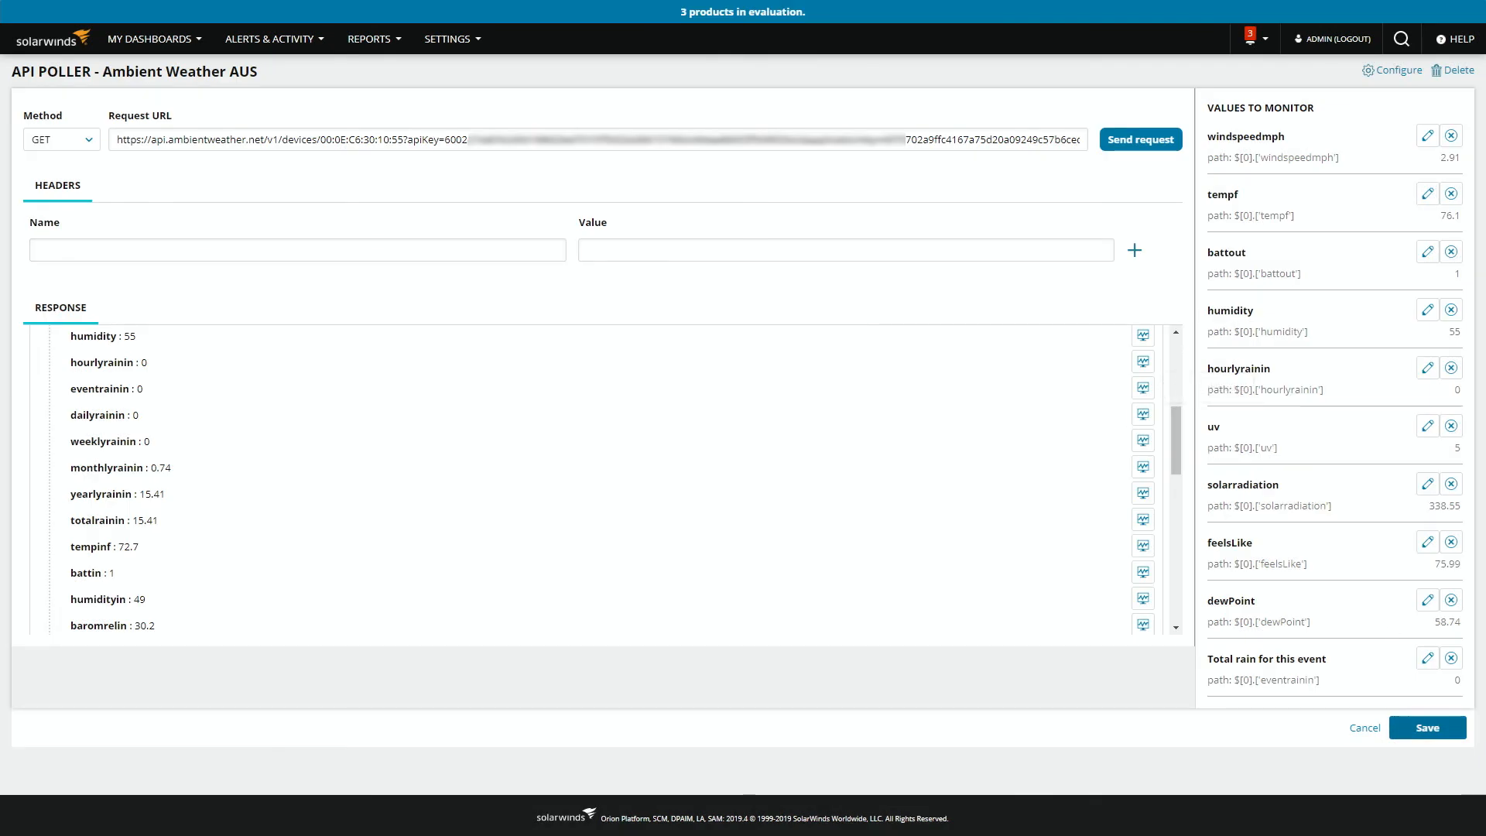
pyautogui.click(1417, 731)
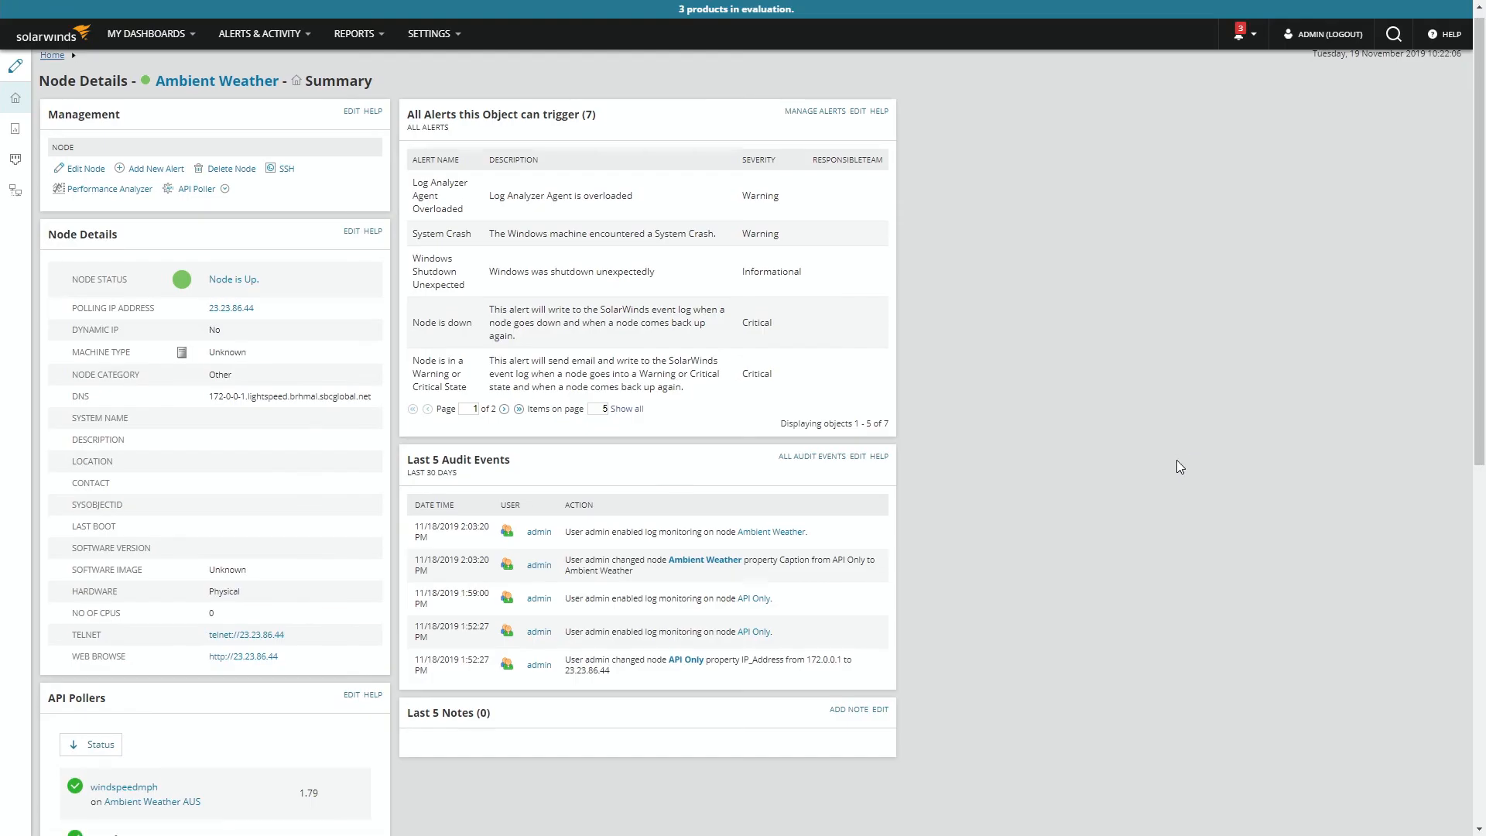
# Review the API pollers and their values on the Ambient Weather node's summary page
pyautogui.scroll(-8, 1140, 525)
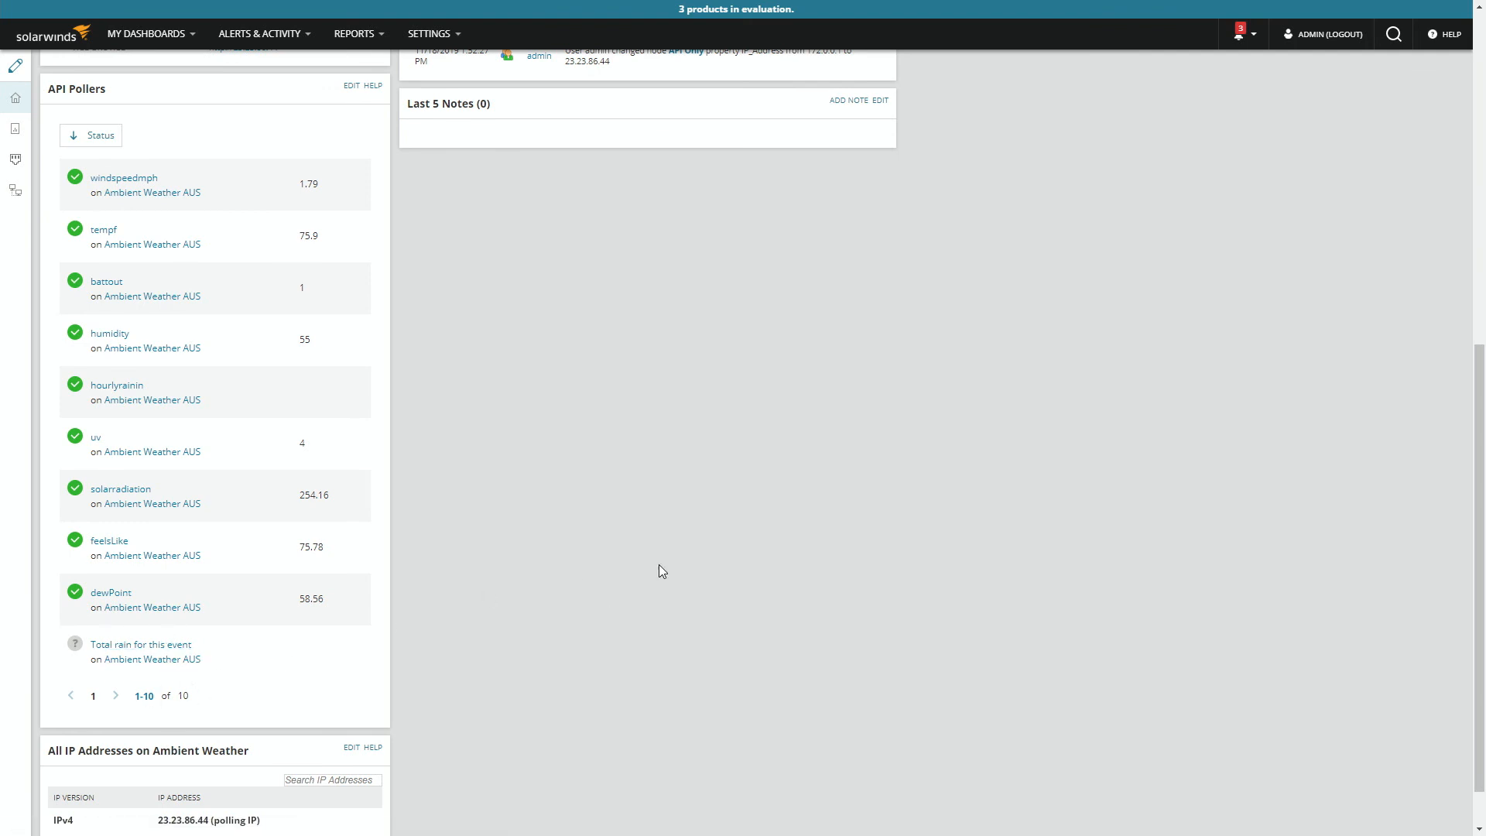
pyautogui.scroll(8, 744, 488)
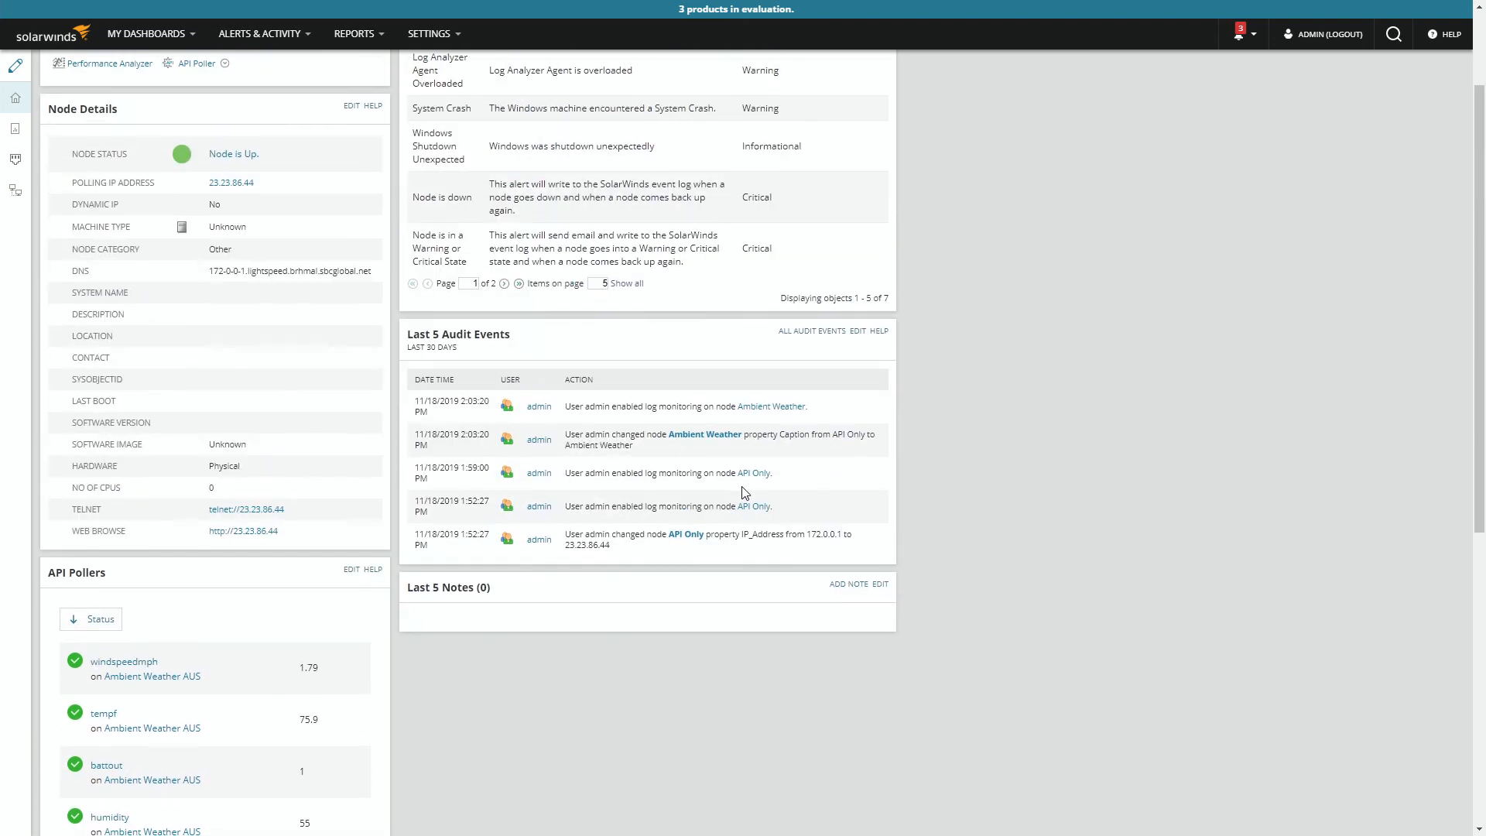
pyautogui.click(146, 33)
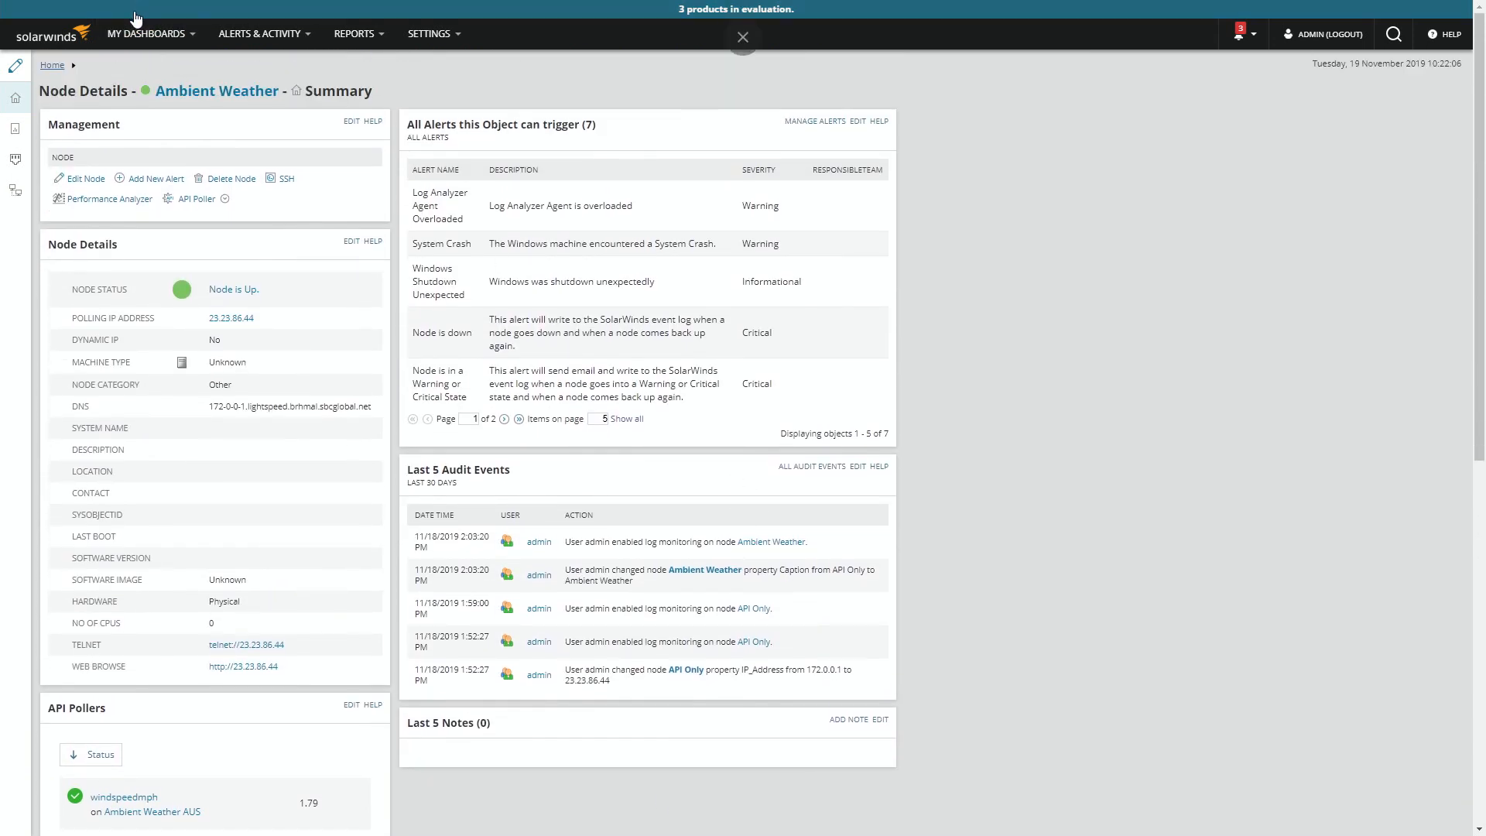
pyautogui.click(126, 97)
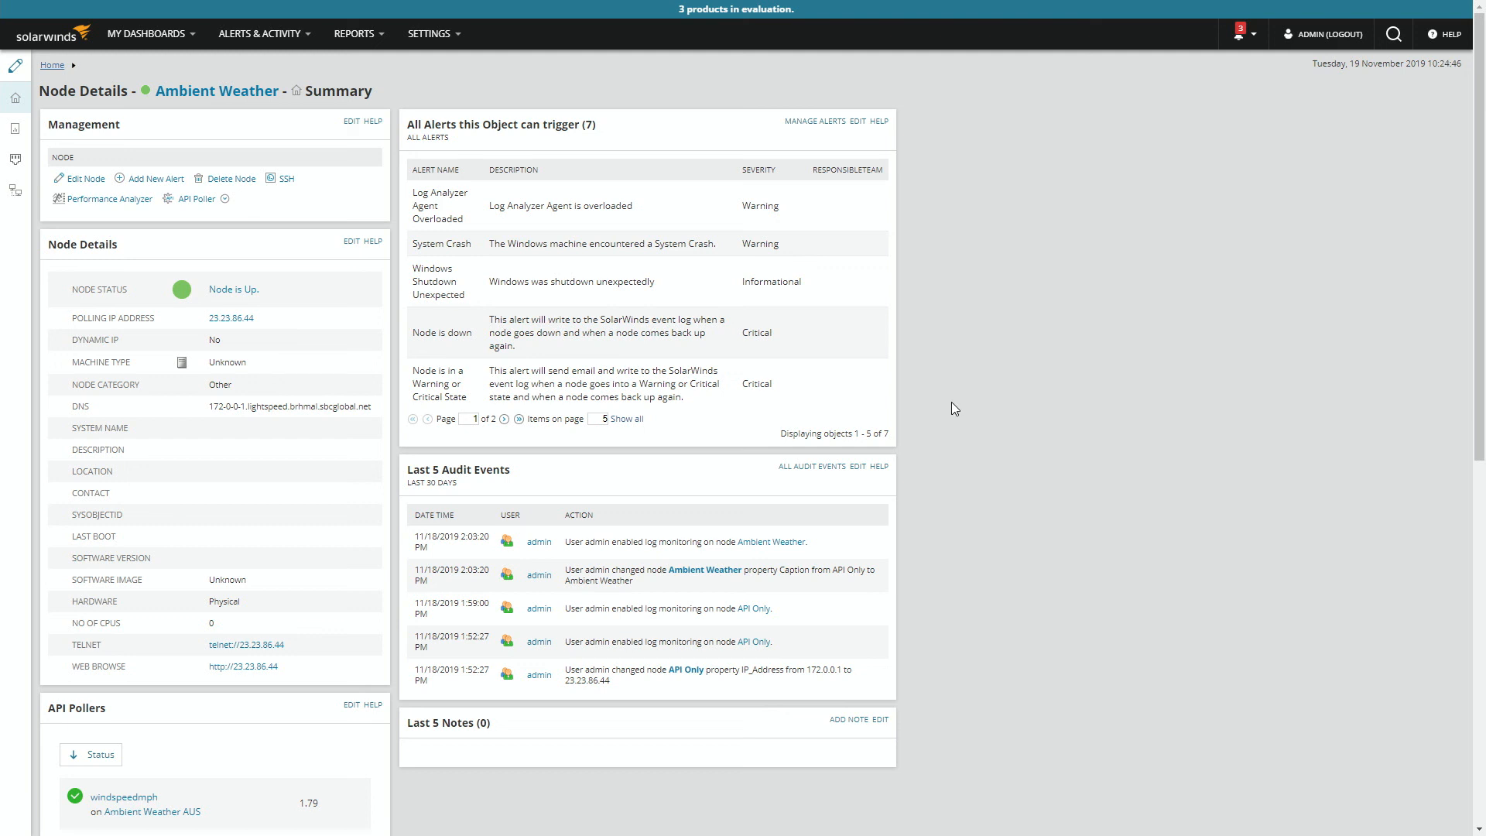
# Open the Ambient Weather AUS poller's metrics in PerfStack and load the saved HomeOps Enviro Data project, discarding the unsaved one
pyautogui.scroll(-5, 951, 402)
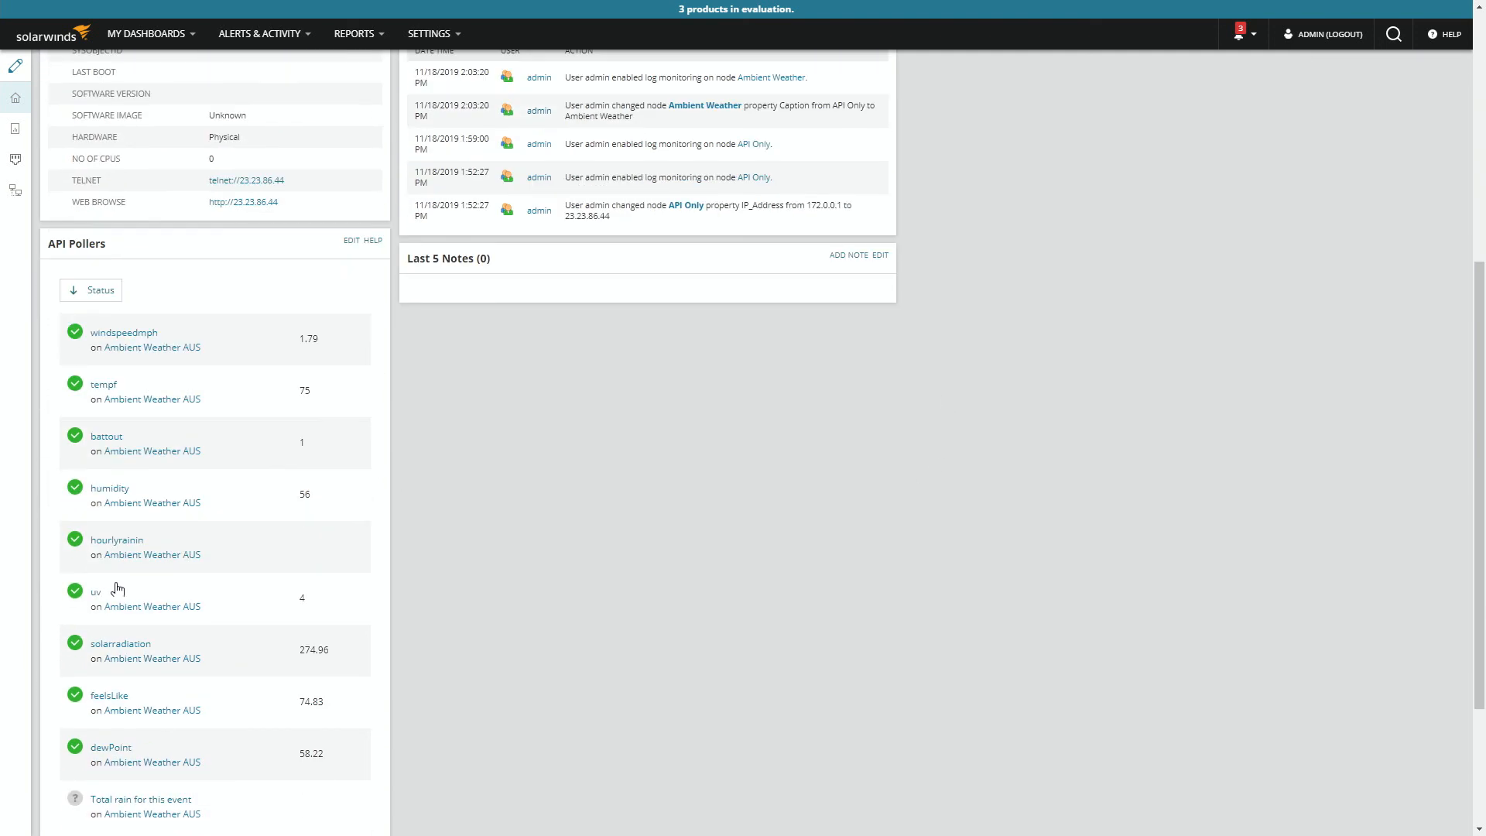
pyautogui.click(168, 569)
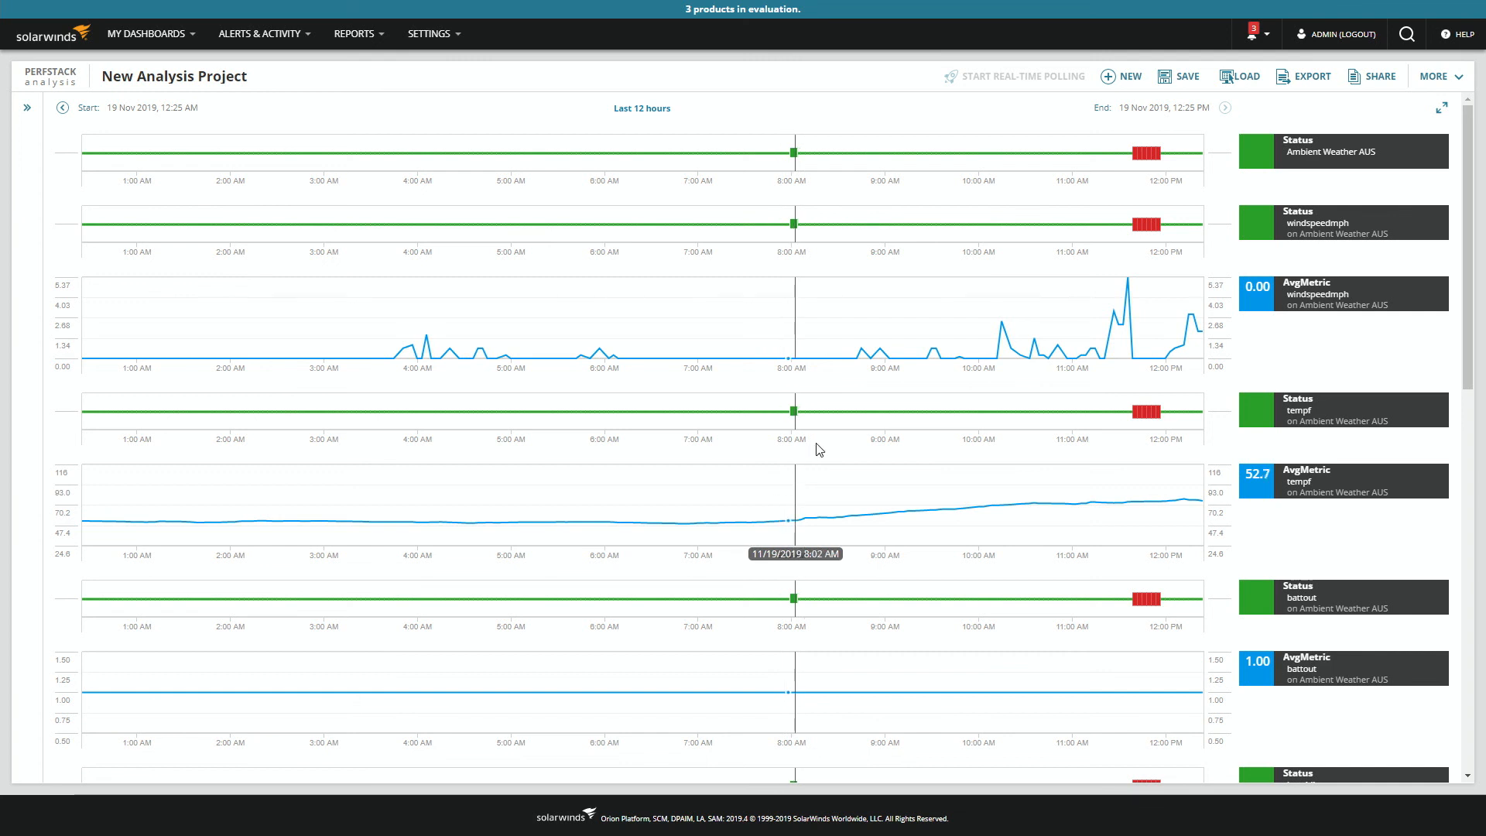
pyautogui.click(1241, 79)
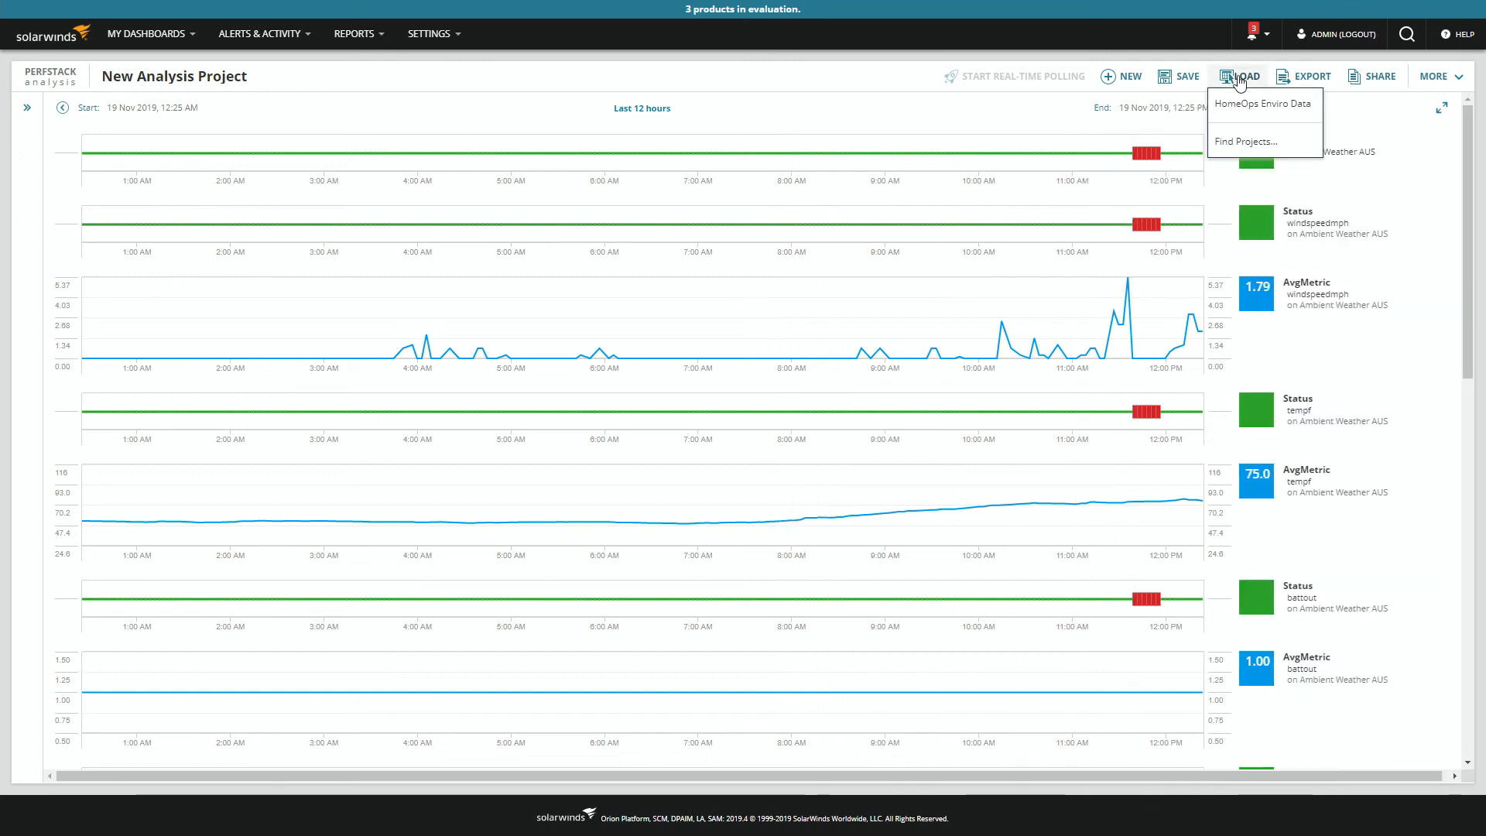
pyautogui.click(1243, 104)
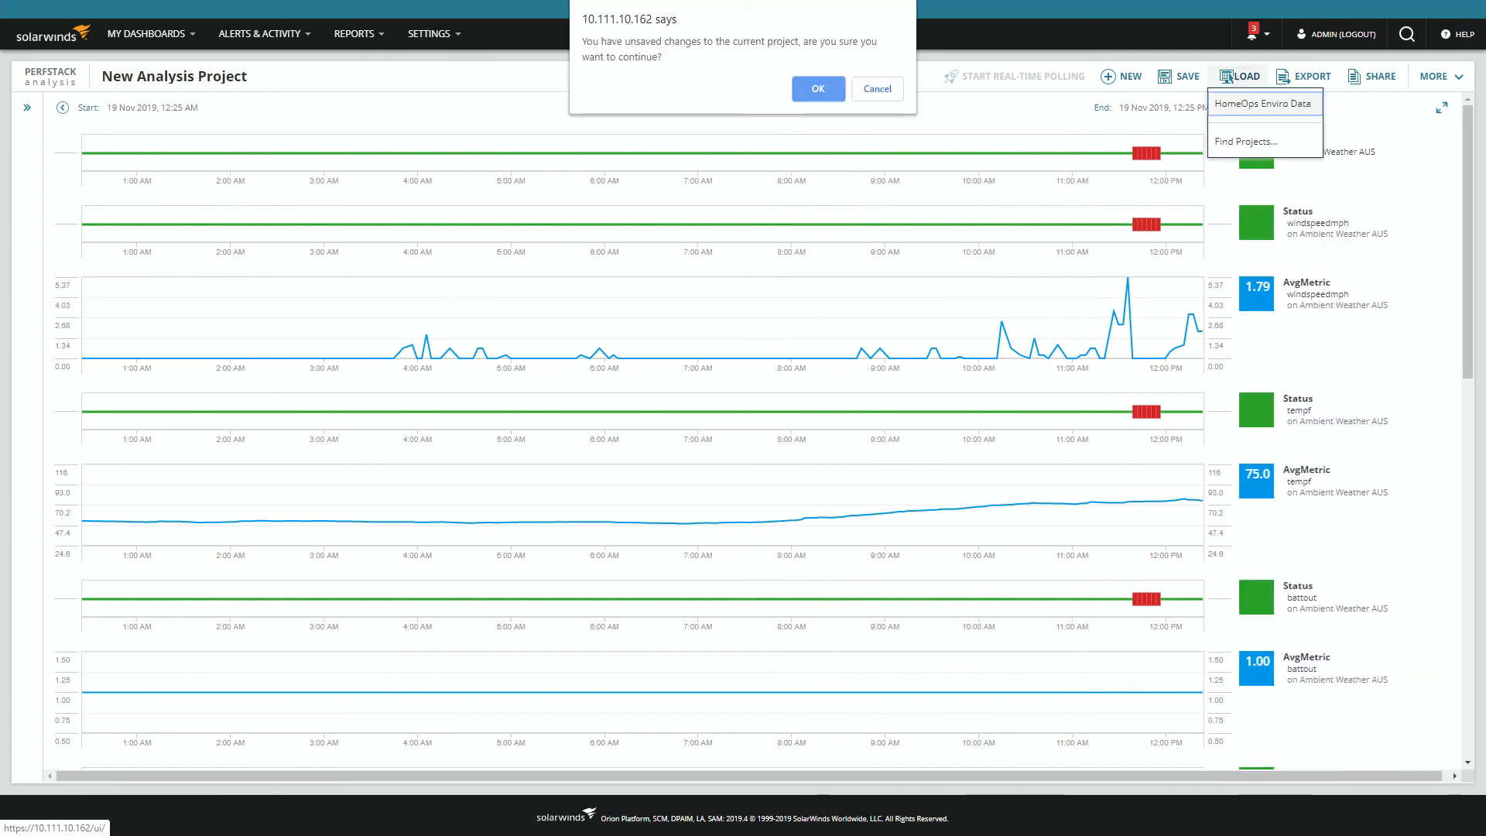
pyautogui.click(817, 91)
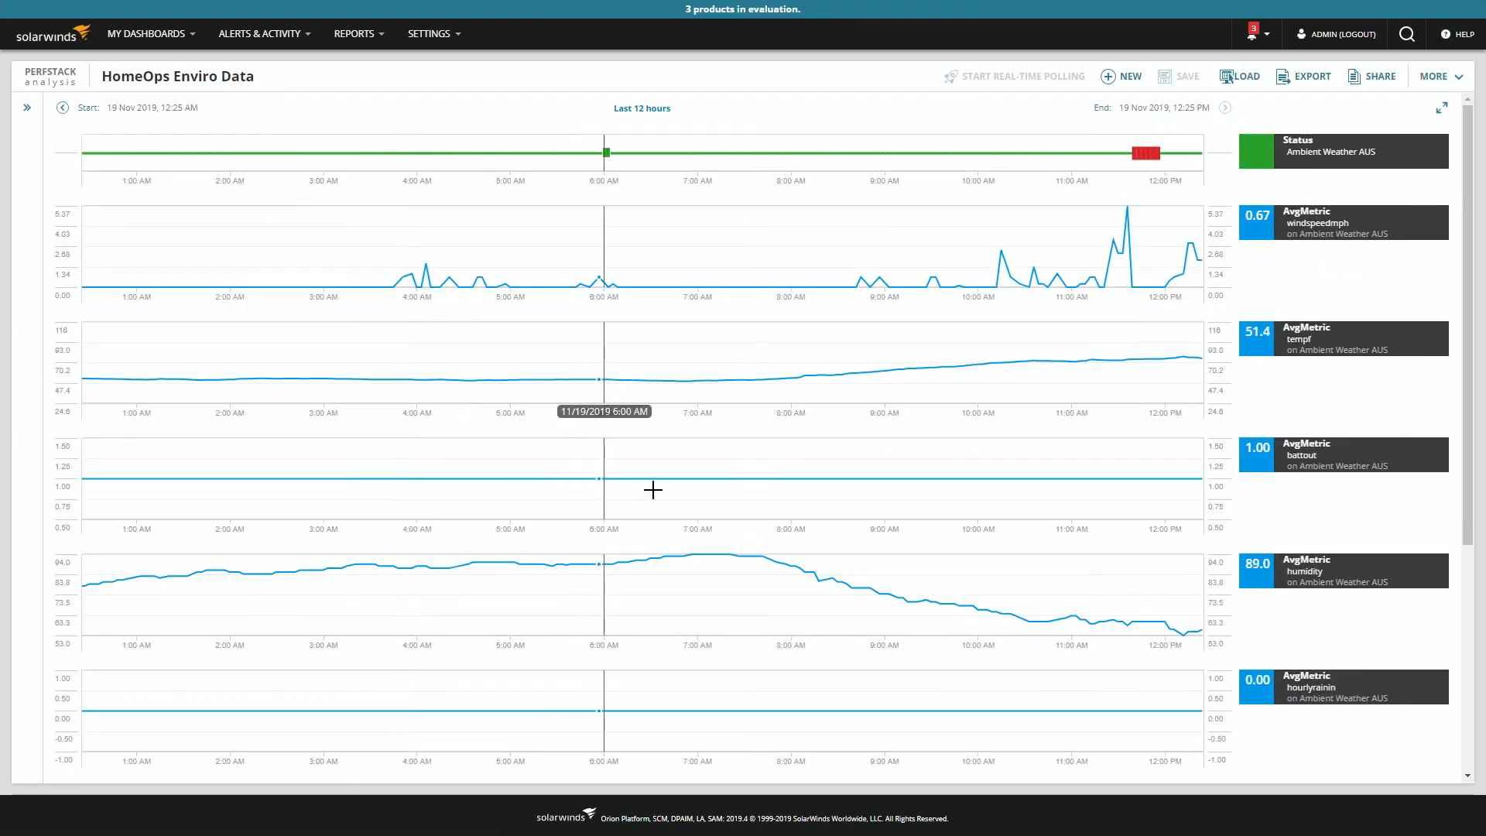
pyautogui.scroll(-5, 723, 487)
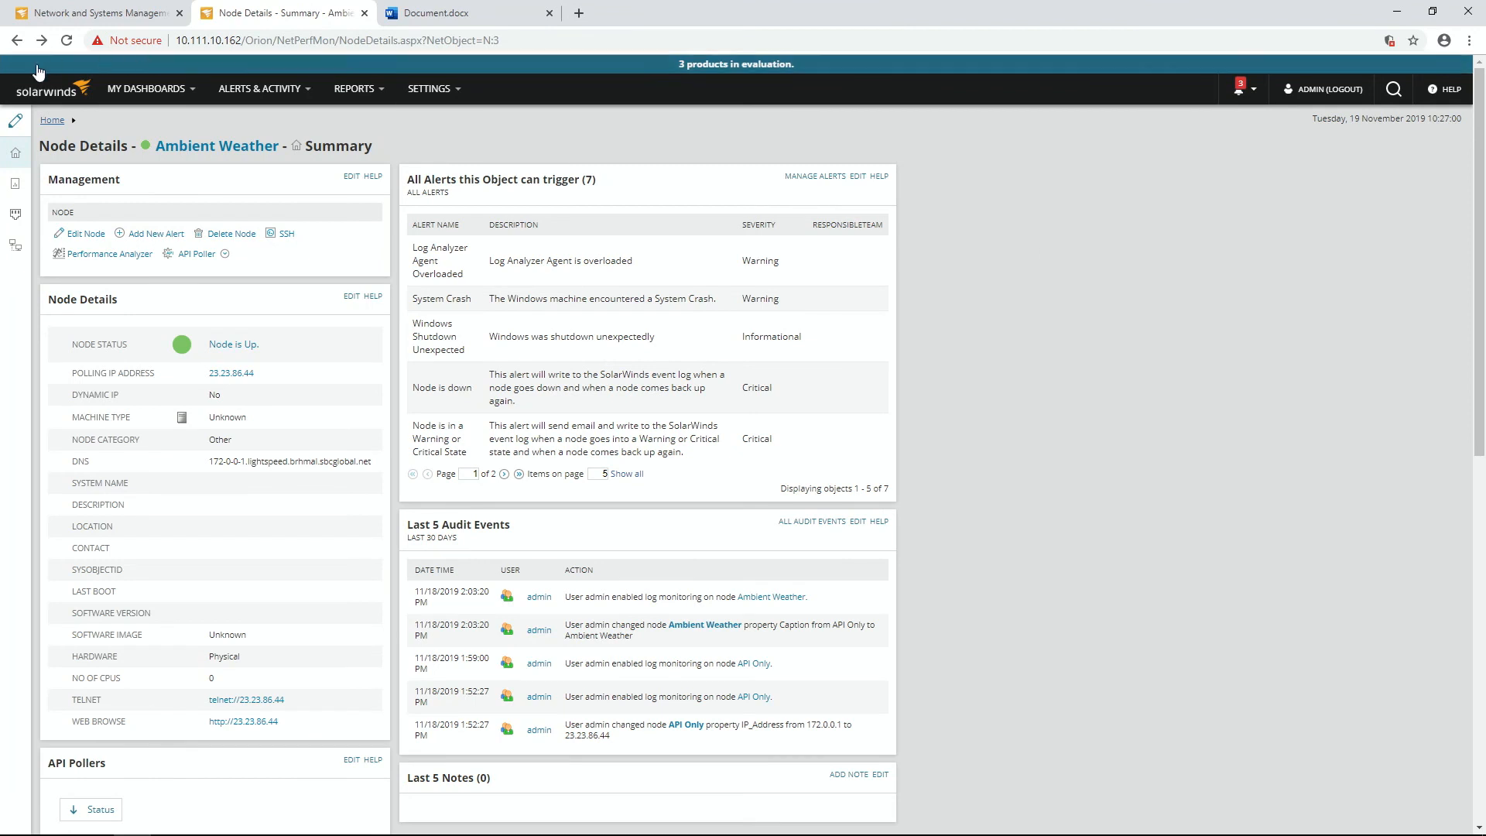
# Find widgets matching "perf" and add HomeOps Enviro Data below All Alerts this Object can trigger on the node's summary page
pyautogui.click(11, 130)
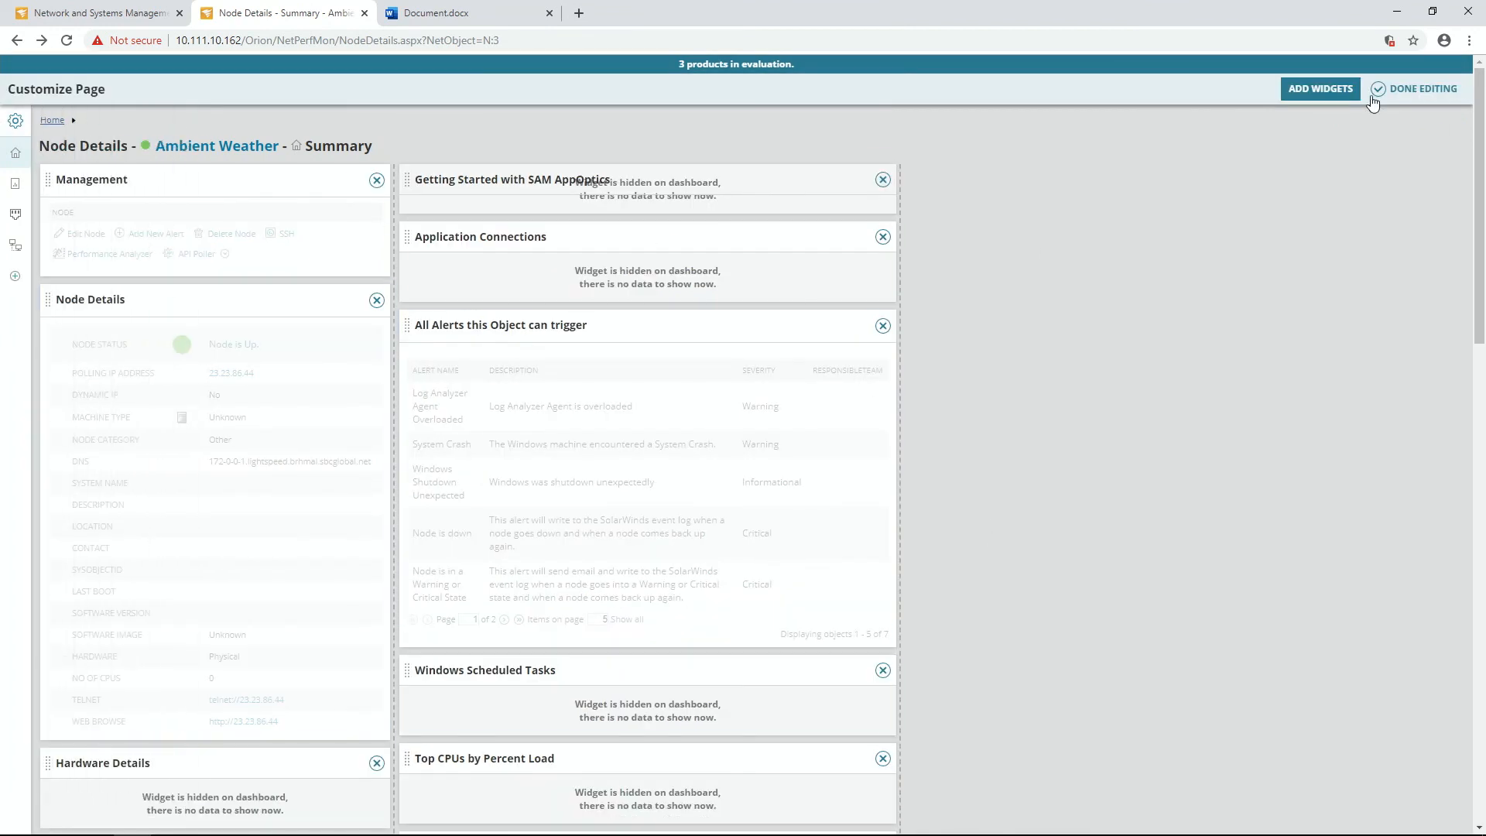
pyautogui.click(1316, 89)
pyautogui.click(1371, 155)
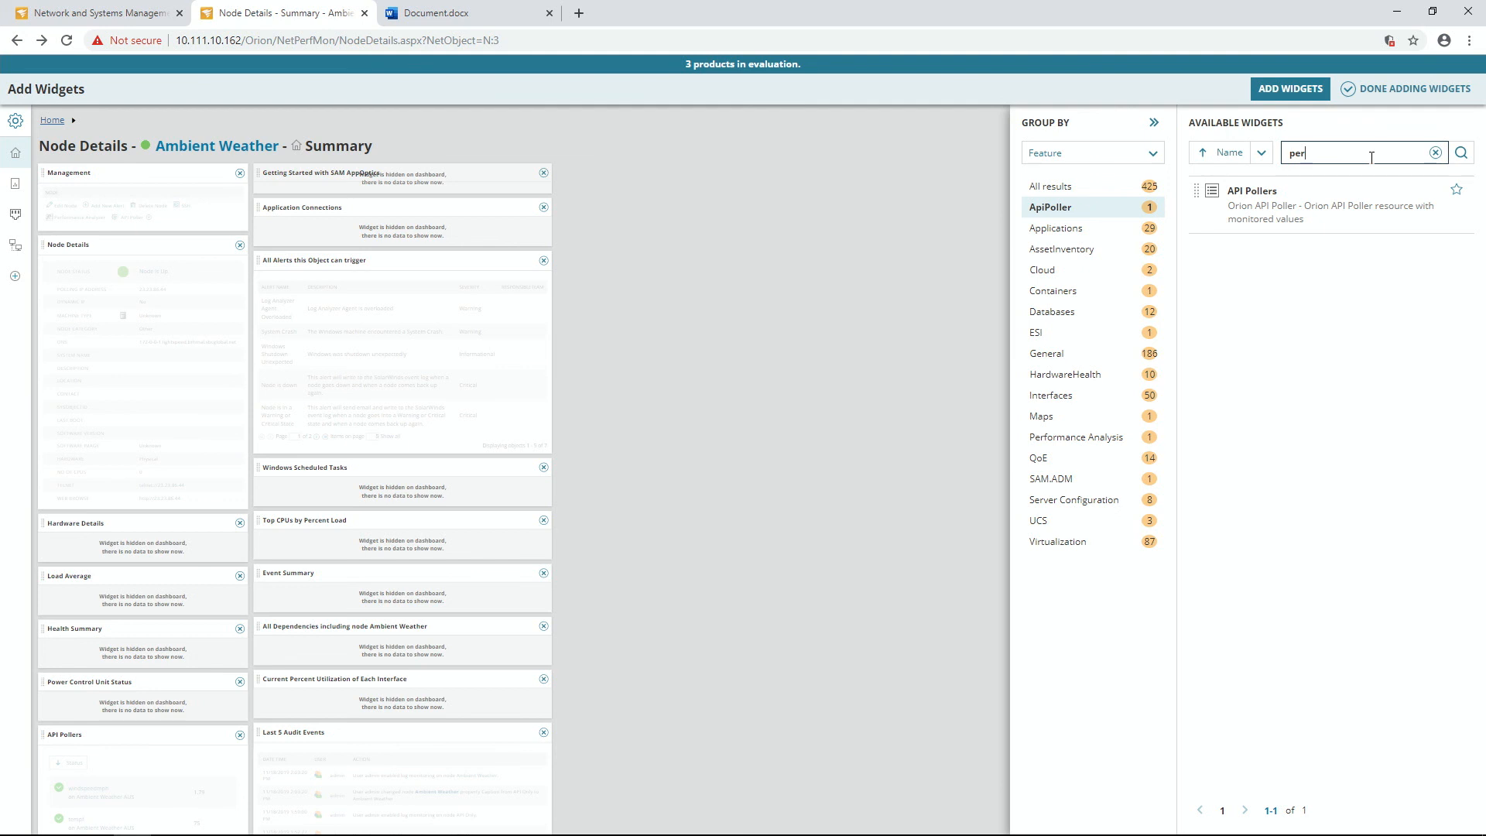
pyautogui.click(1452, 155)
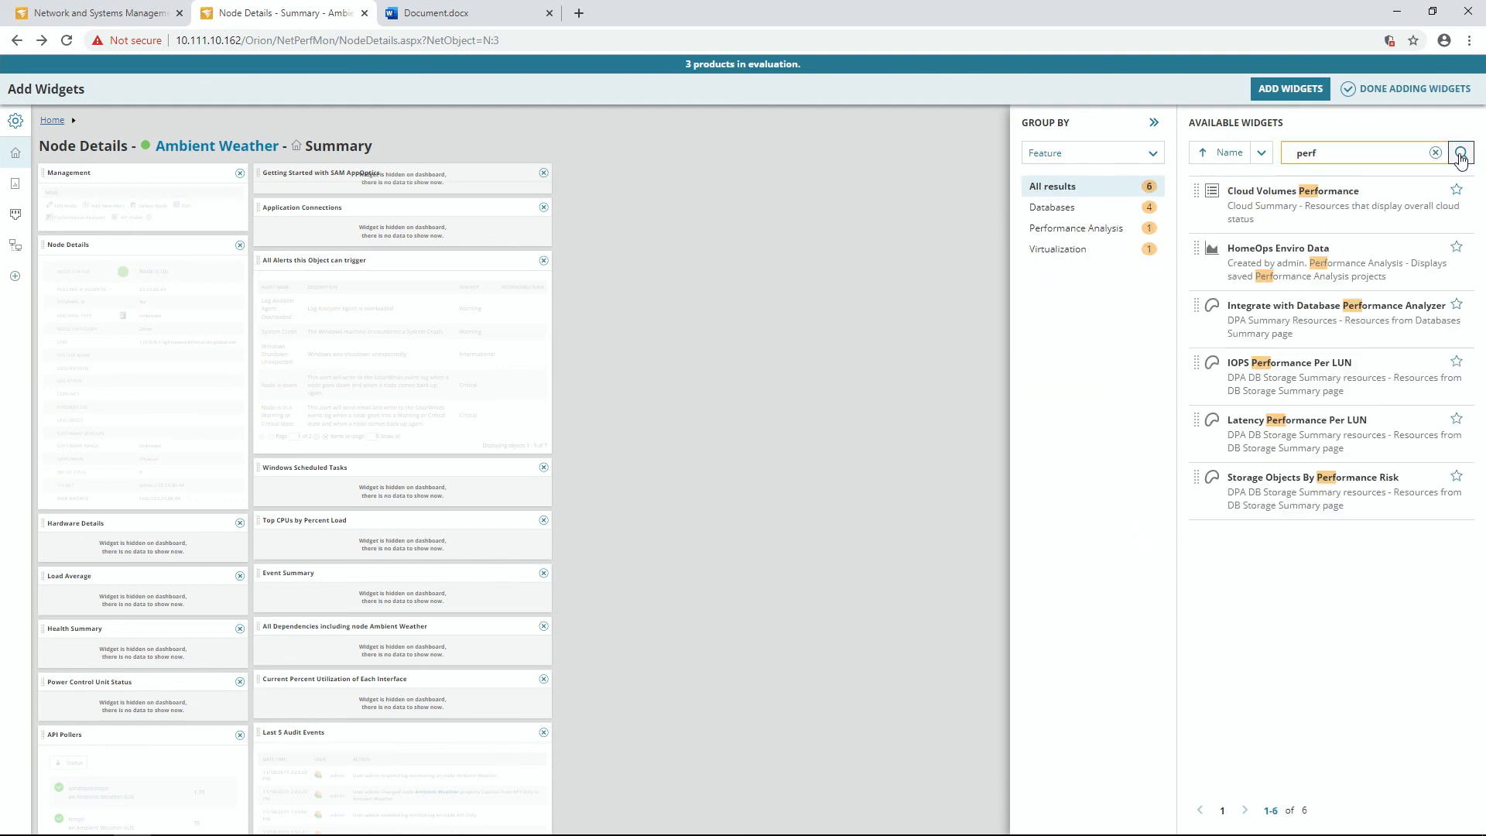
pyautogui.moveTo(1203, 247); pyautogui.dragTo(305, 458)
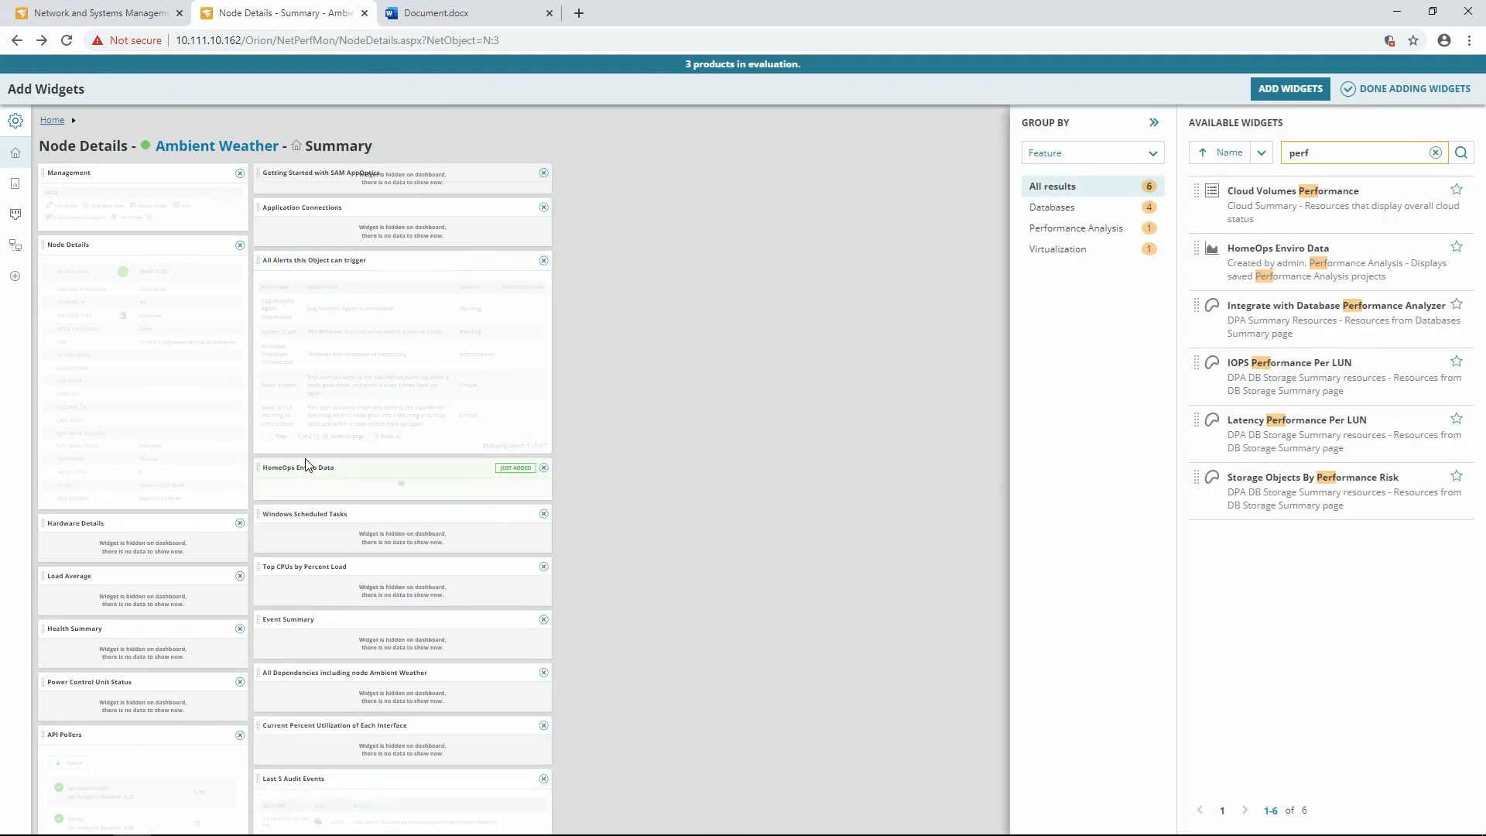
pyautogui.click(1374, 88)
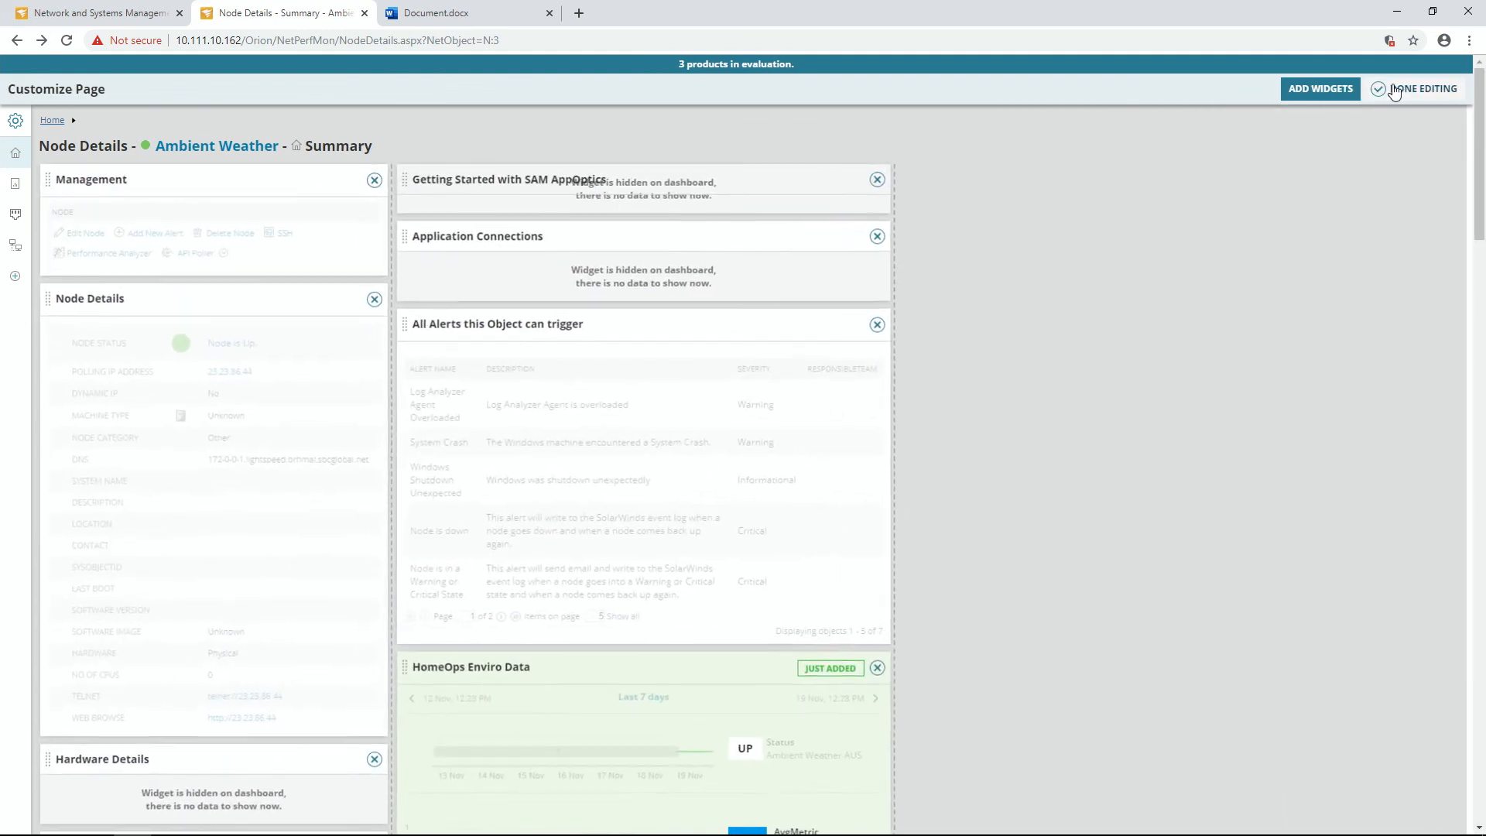
pyautogui.click(1415, 89)
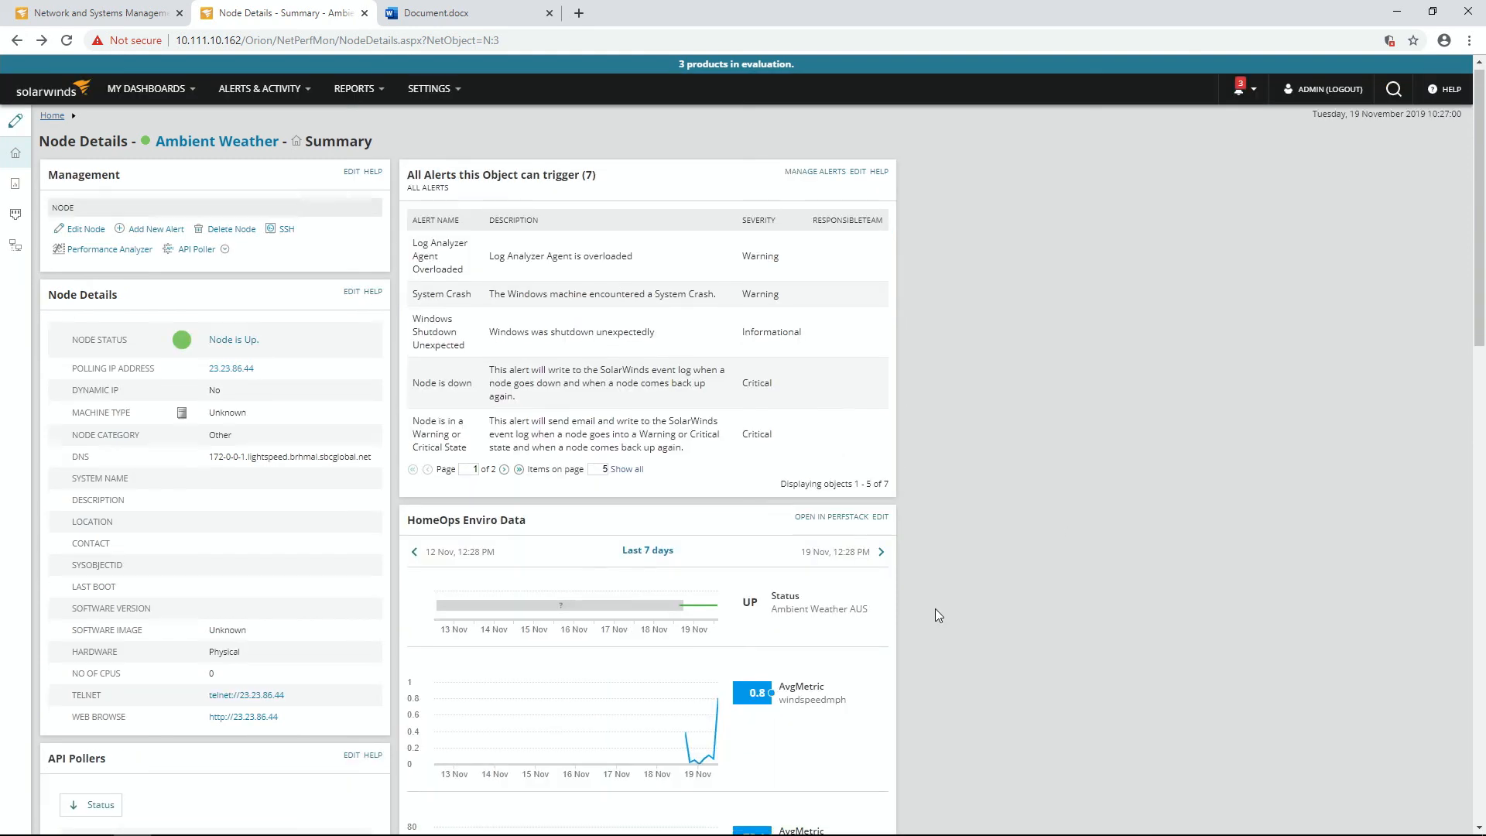
# Set the HomeOps Enviro Data widget's time range to Today and look through its charts
pyautogui.scroll(-4, 896, 650)
pyautogui.scroll(-2, 104, 525)
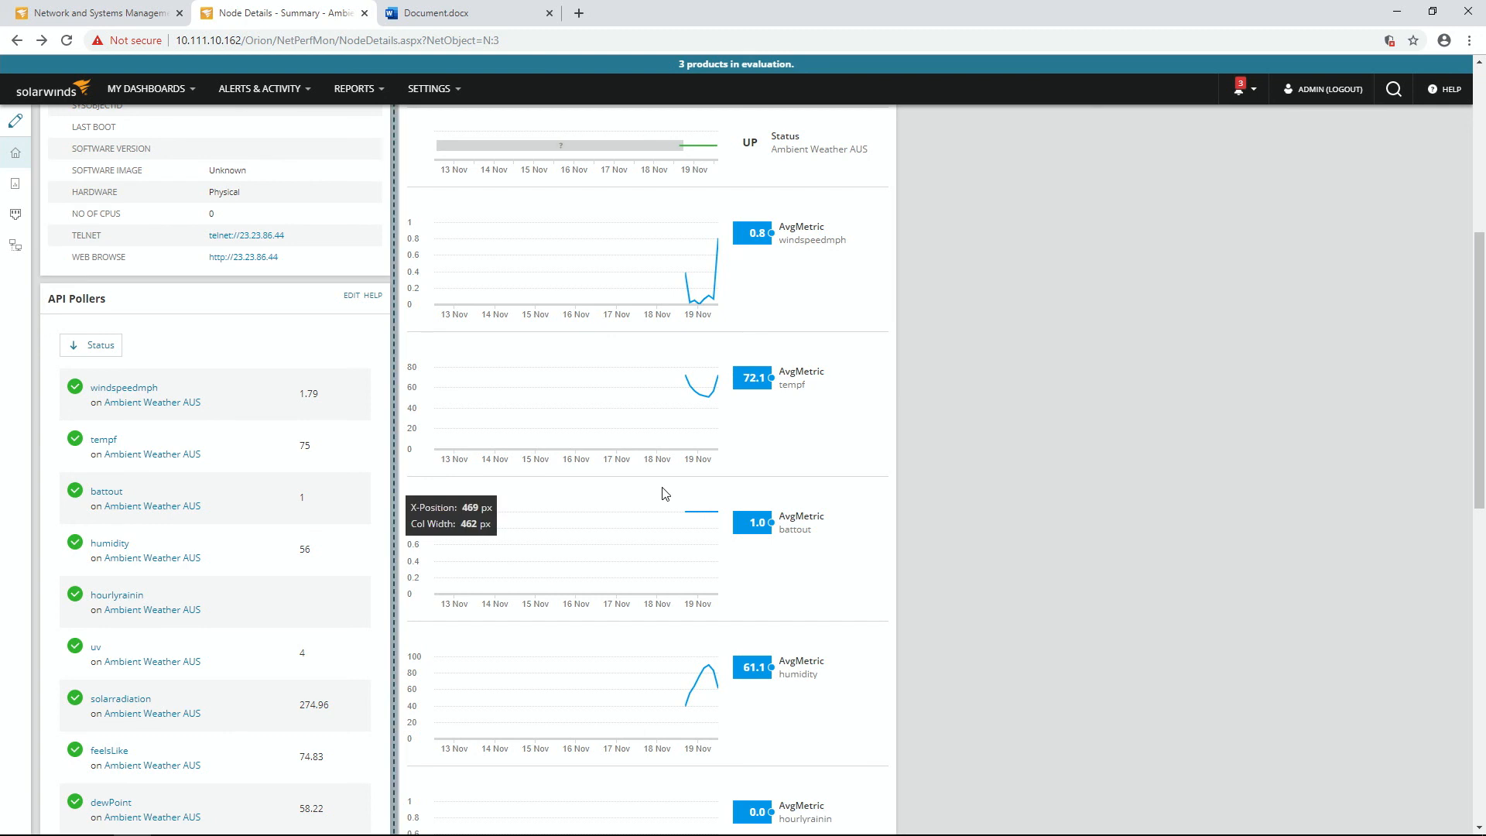
pyautogui.scroll(3, 663, 491)
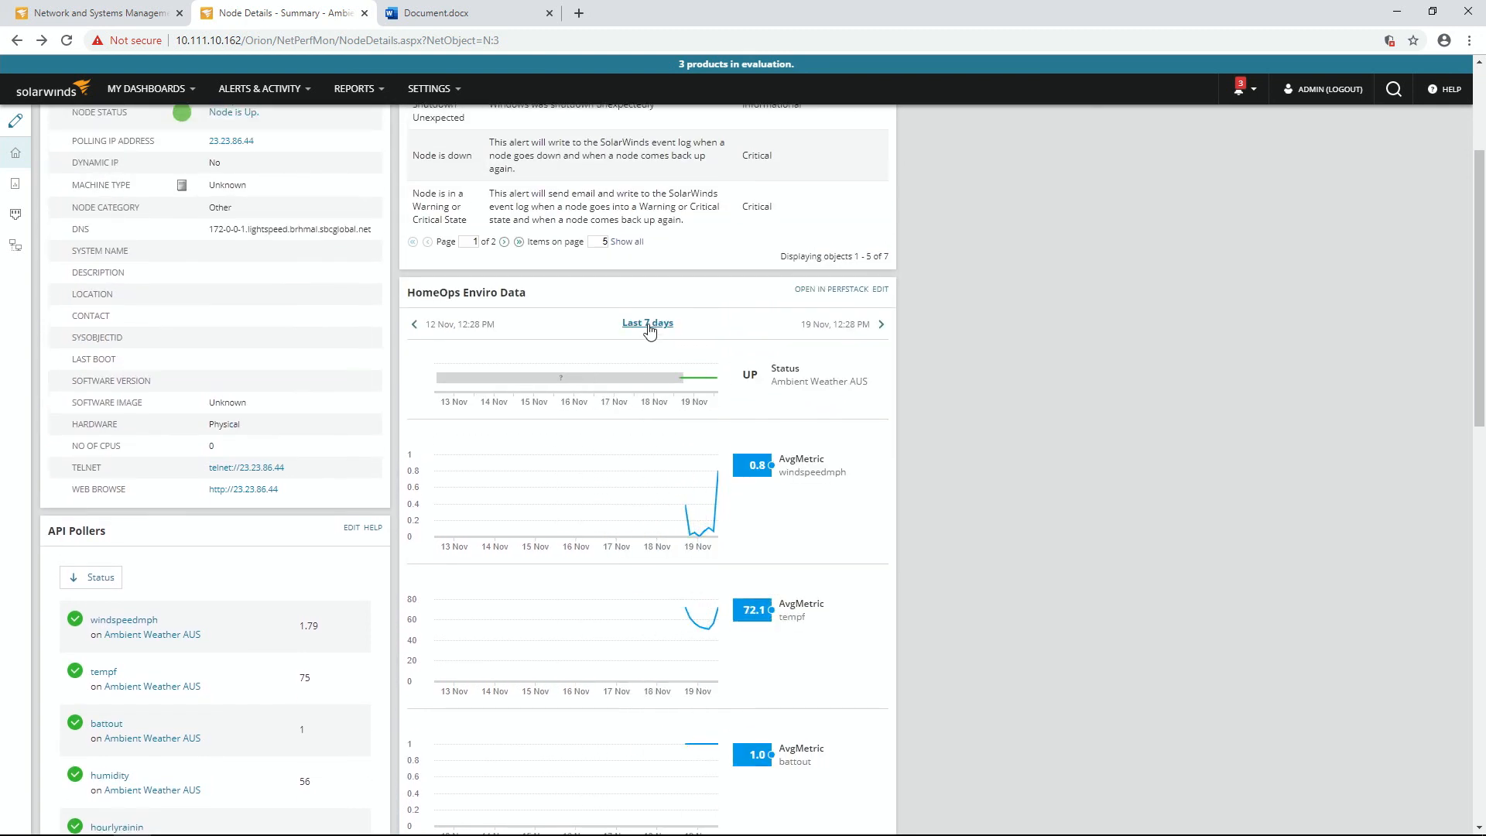
pyautogui.click(648, 323)
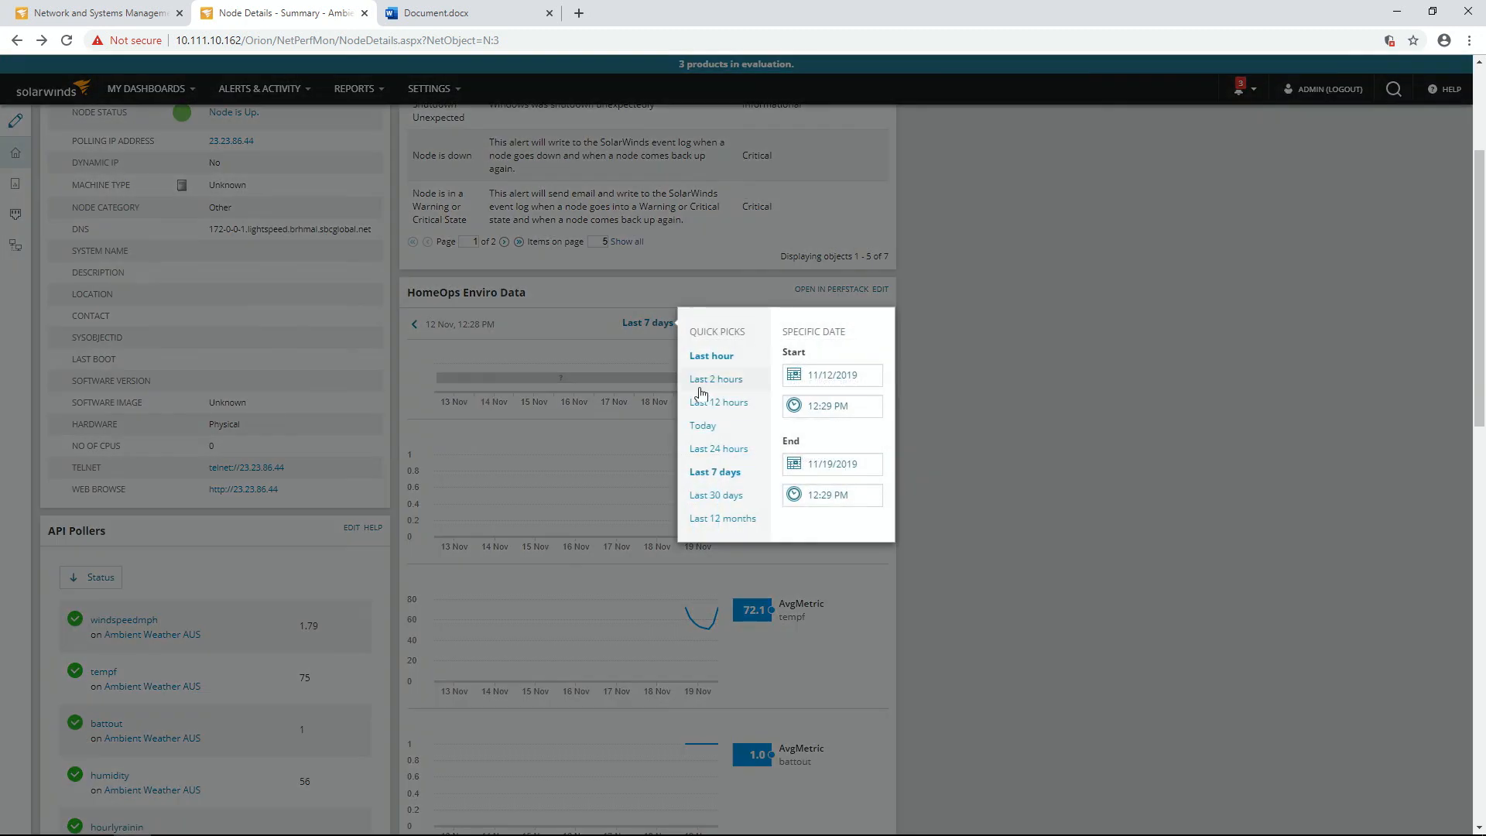
pyautogui.click(702, 425)
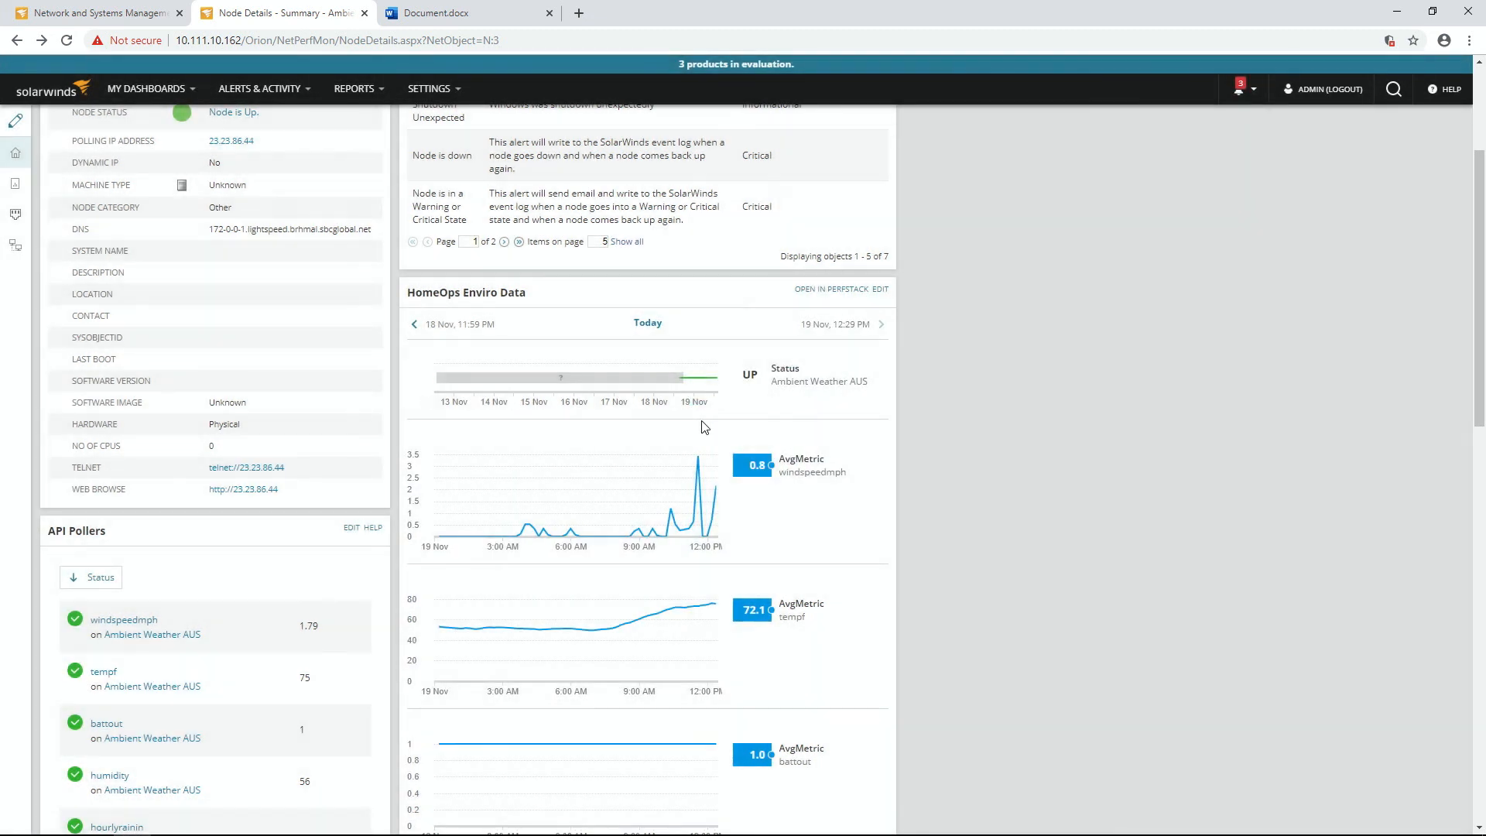
pyautogui.scroll(-5, 588, 529)
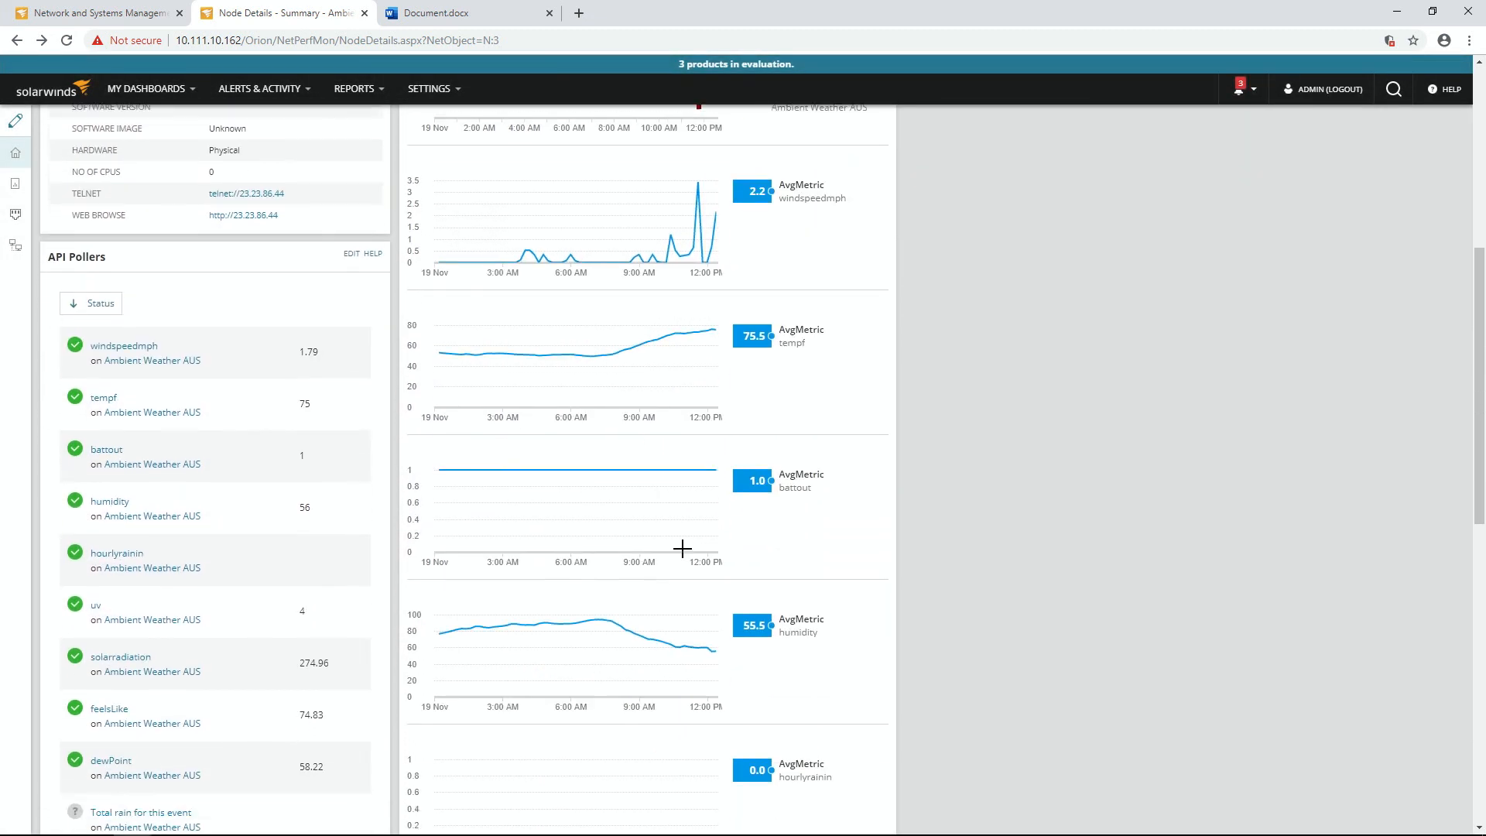
pyautogui.scroll(-3, 639, 737)
pyautogui.scroll(10, 663, 666)
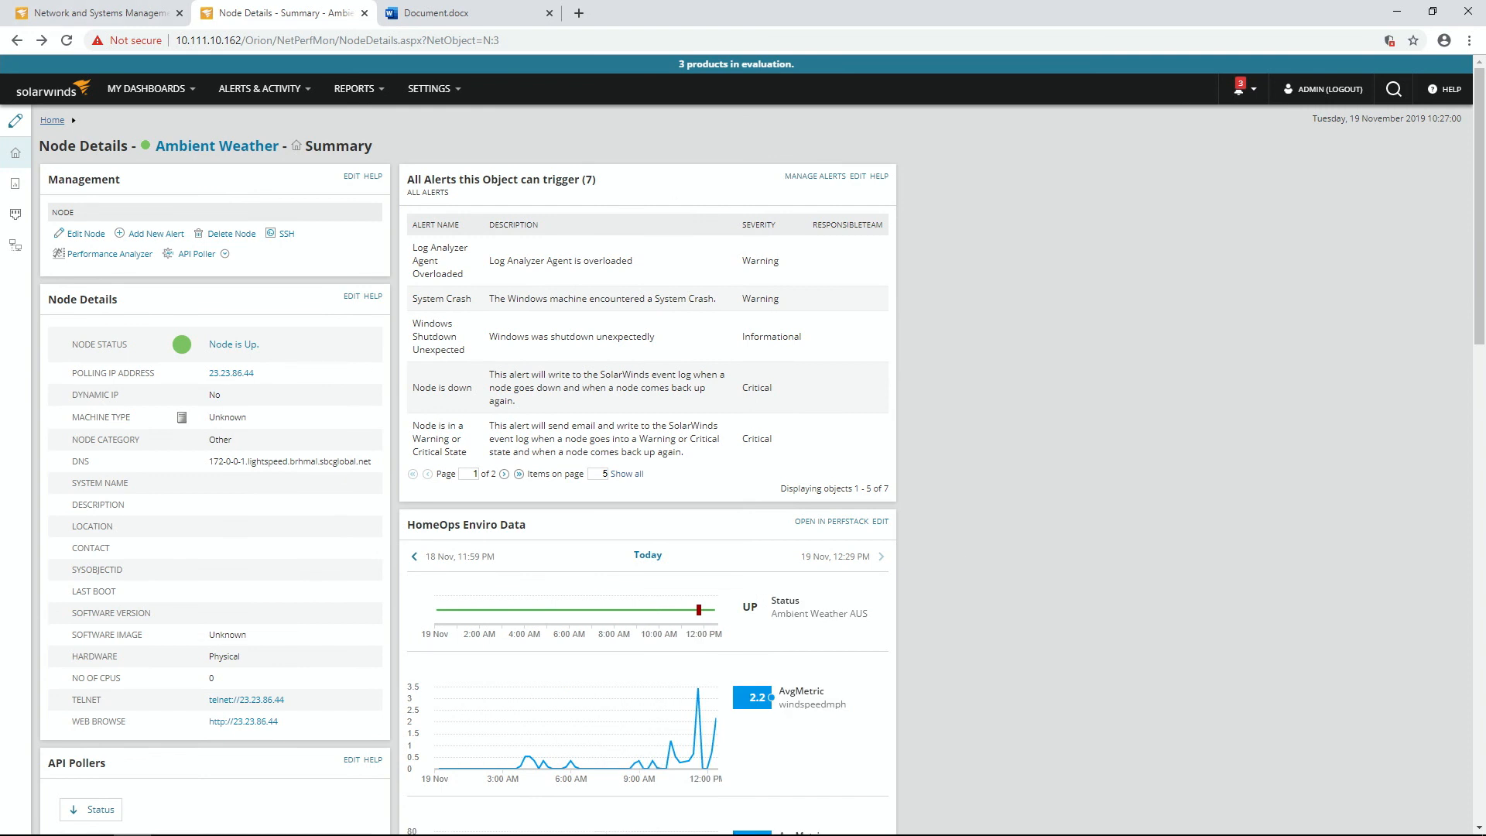
# Show the list of available dashboards
pyautogui.moveTo(128, 91)
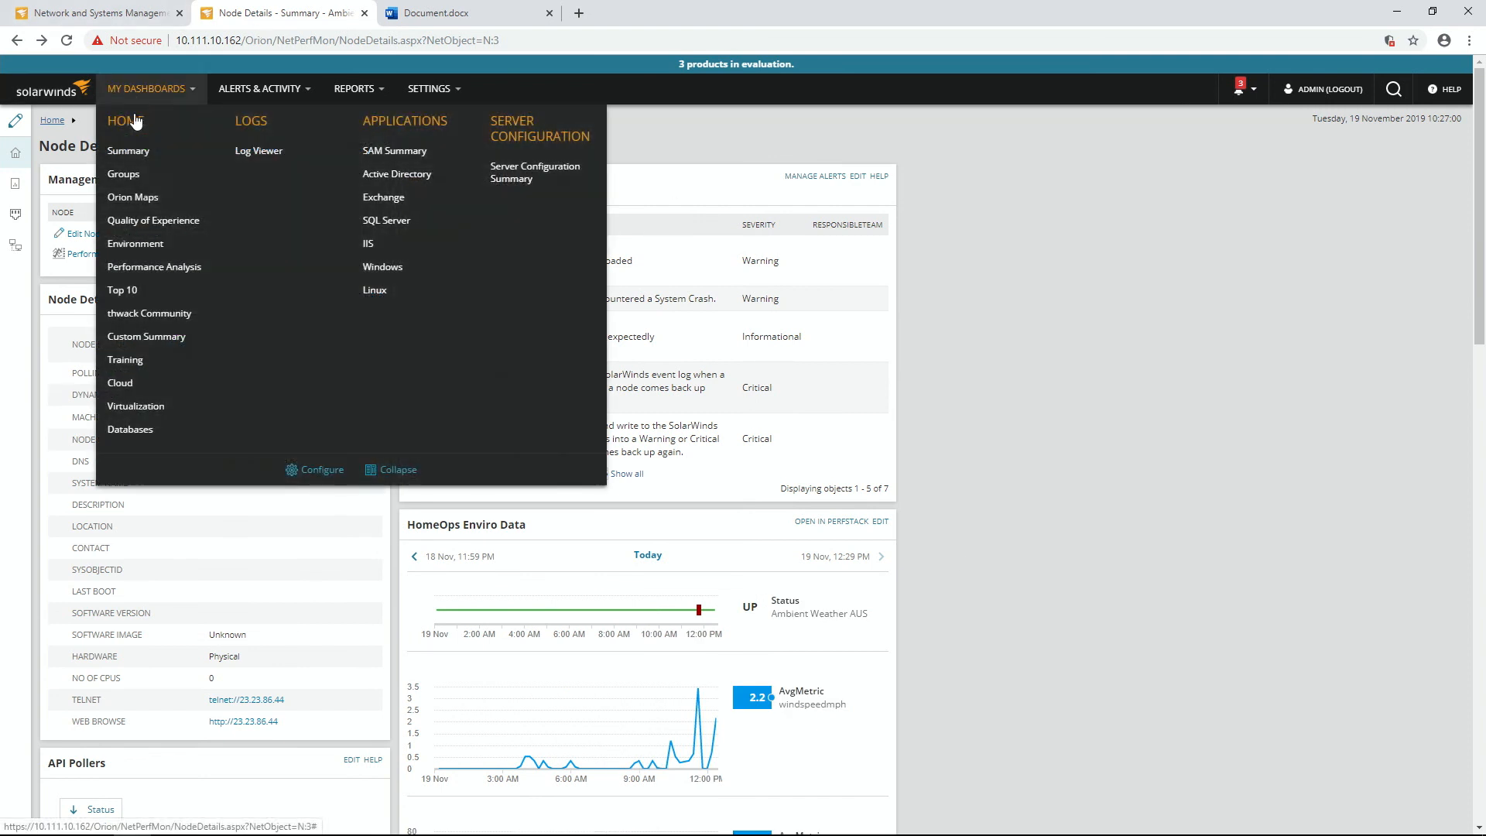